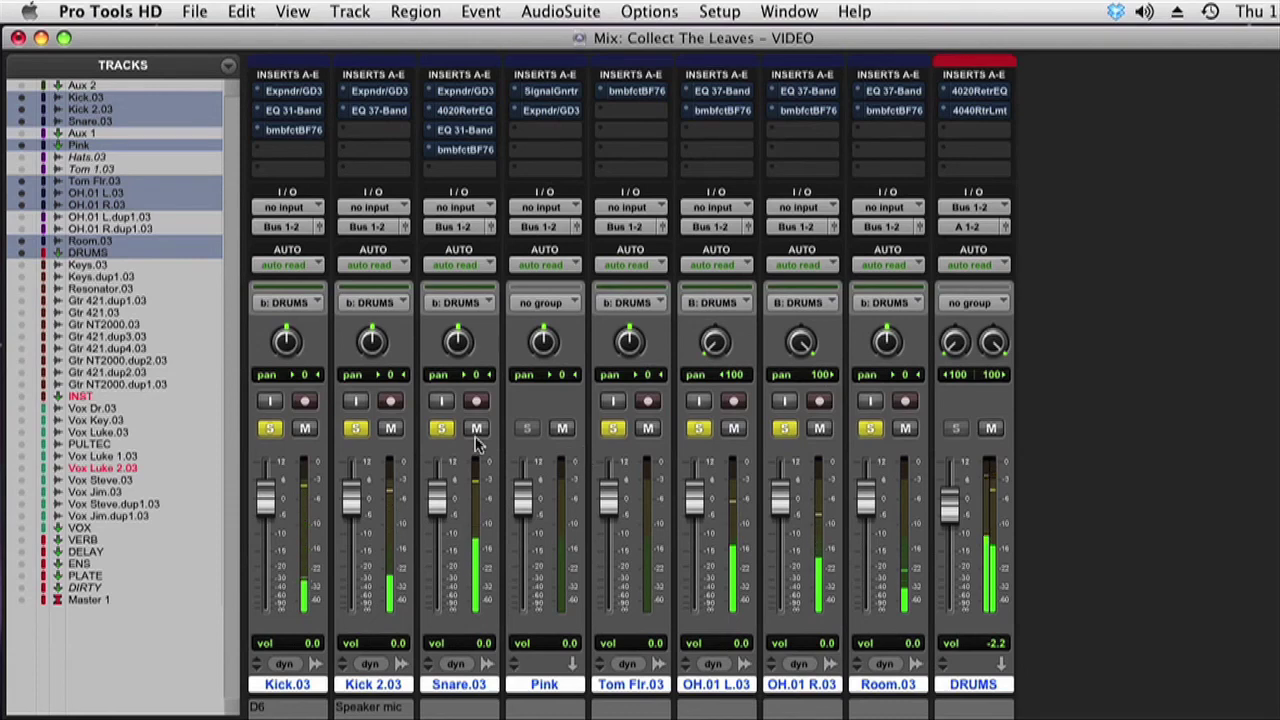
Audition the drum tracks by soloing Kick, Kick 2, Snare, Tom Flr, both overheads and Room one at a time
left_click(272, 428, "super")
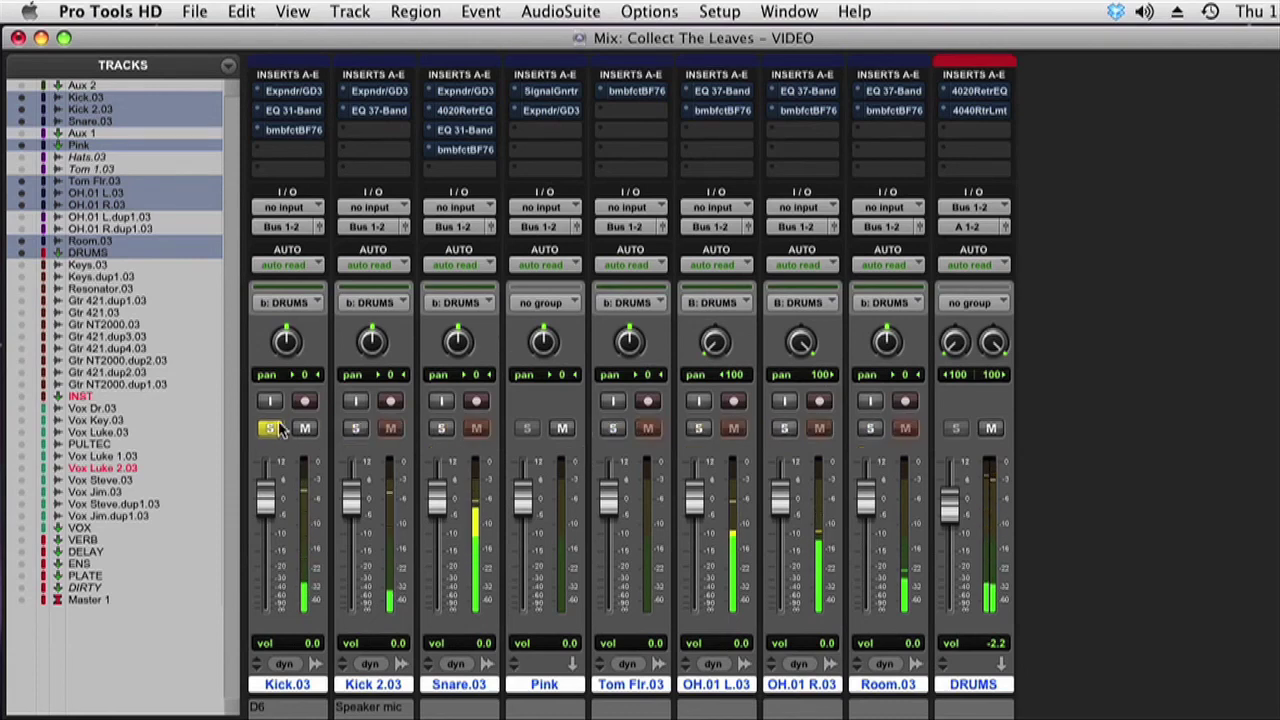
left_click(358, 428, "super")
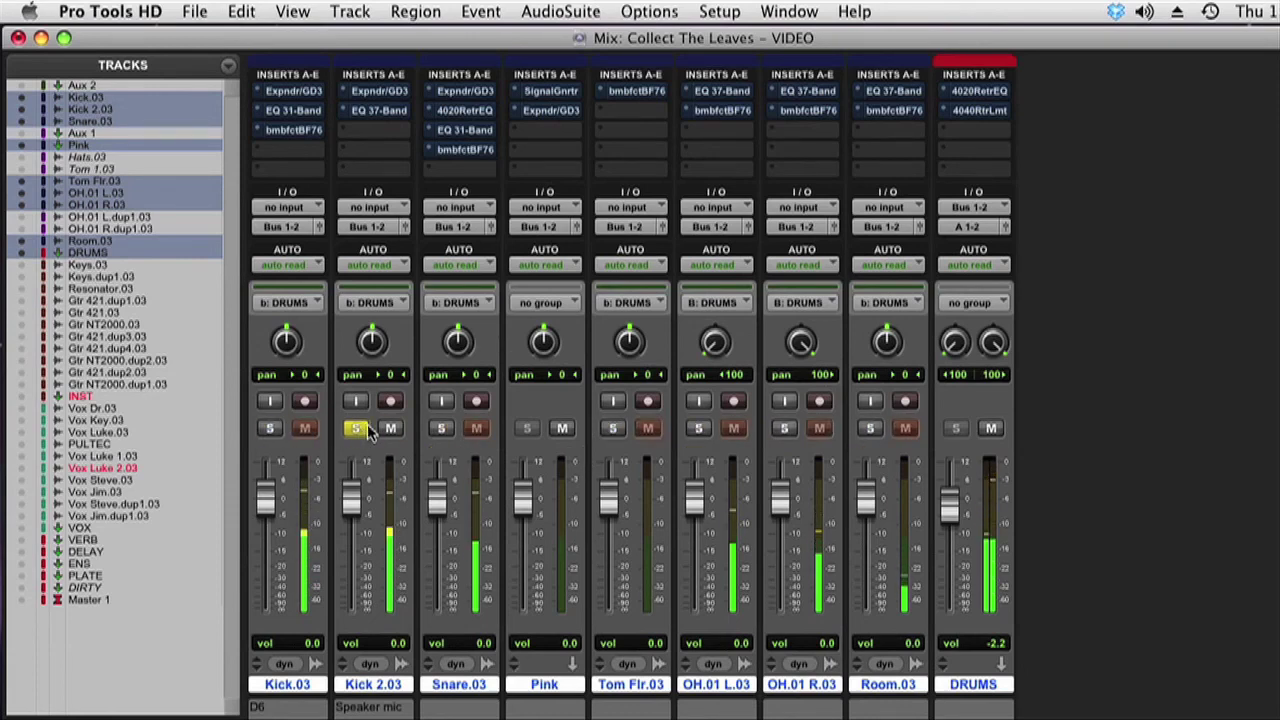
left_click(443, 428, "super")
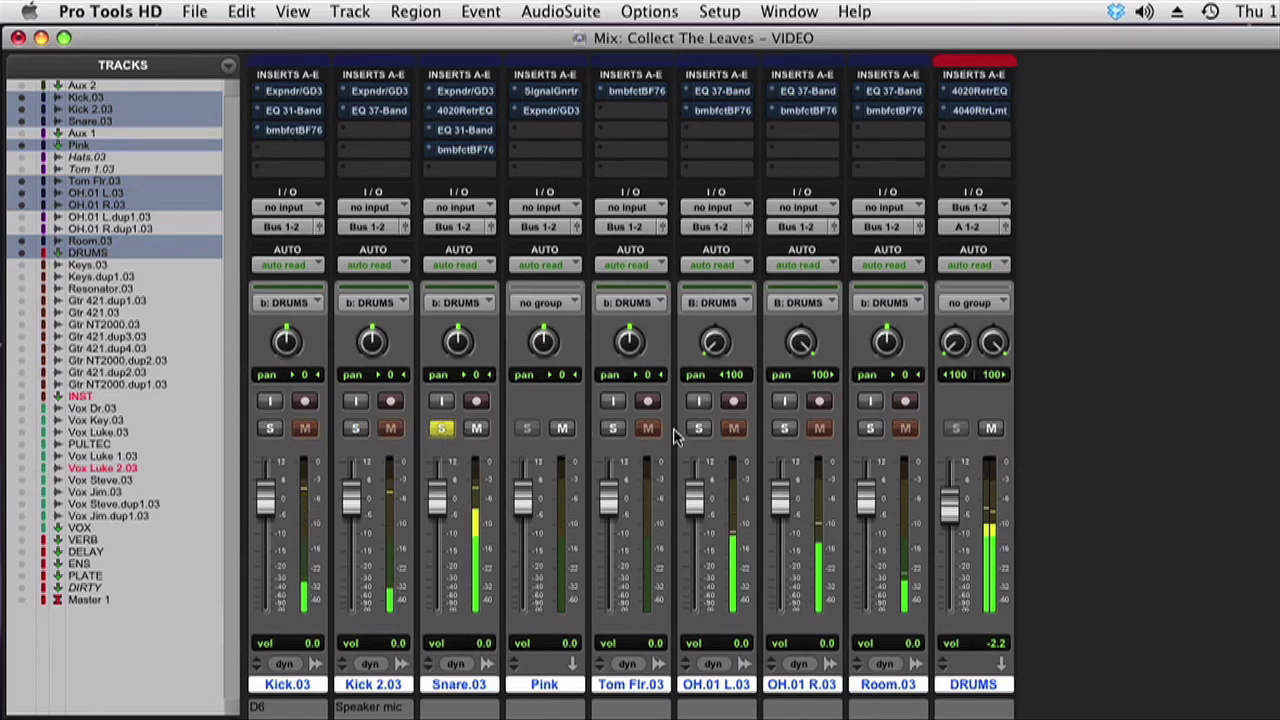
left_click(612, 428, "super")
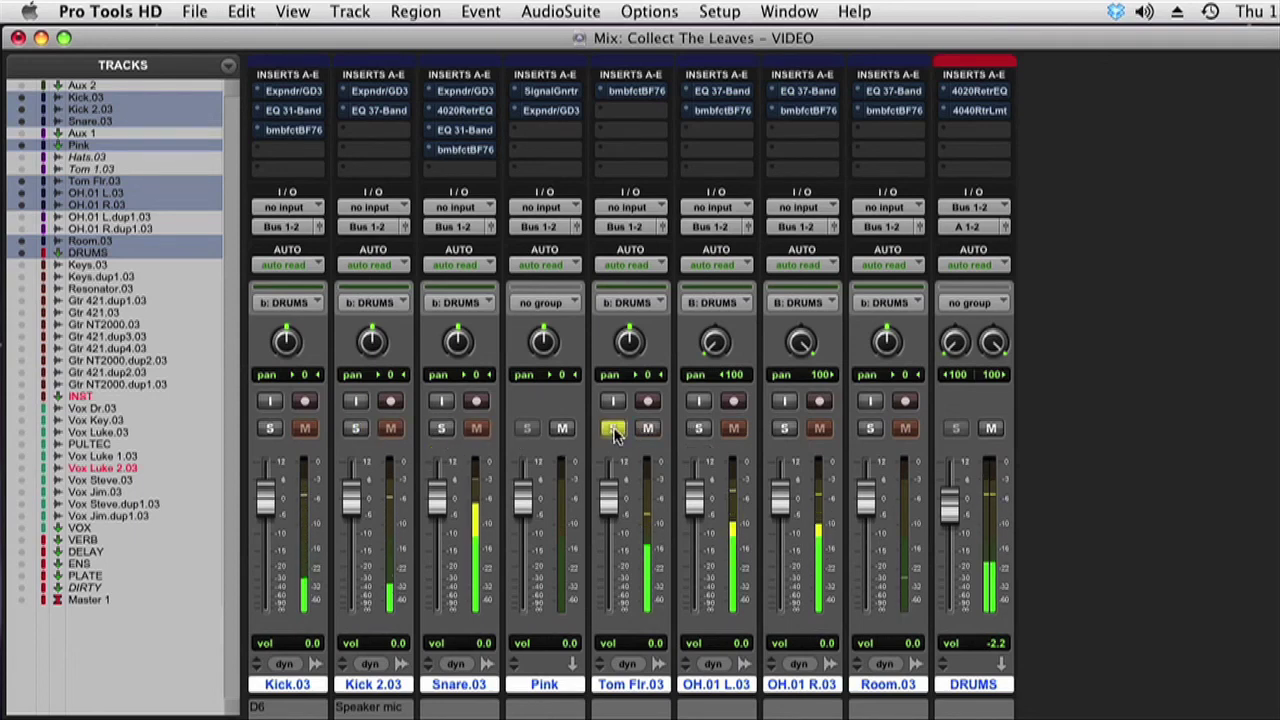
left_click(698, 428, "super")
left_click(782, 428, "super")
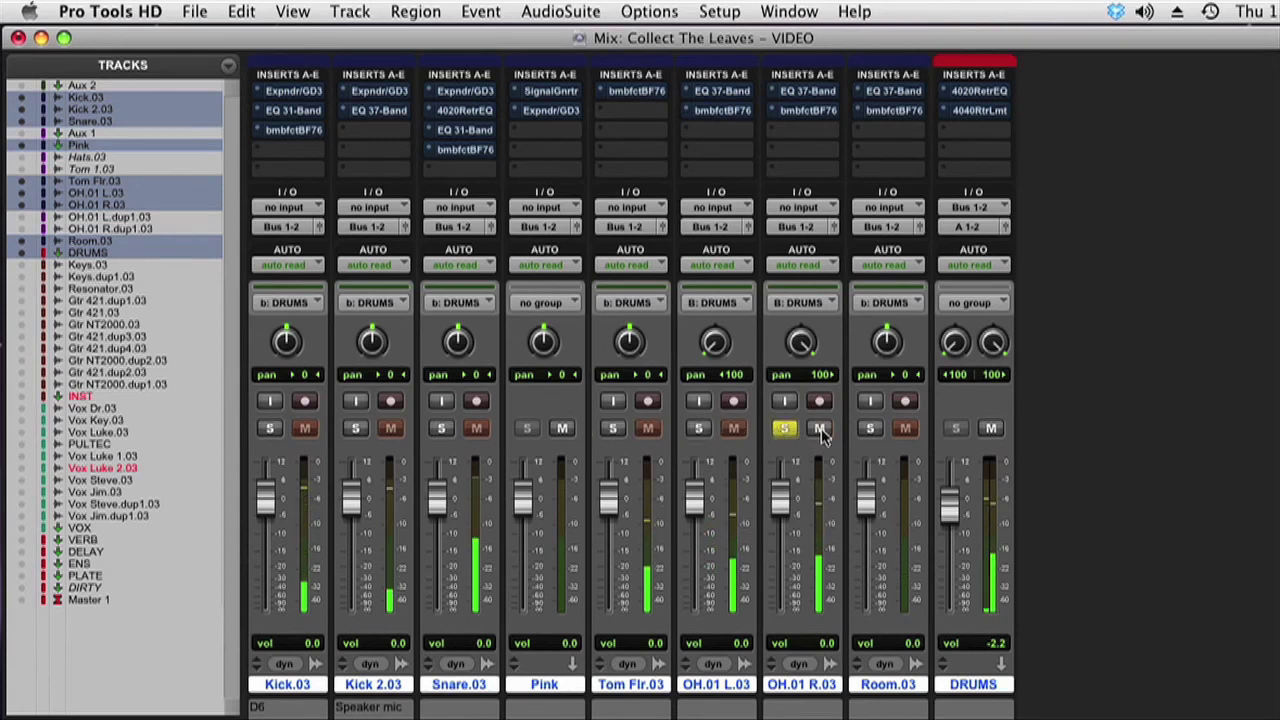
left_click(869, 429, "super")
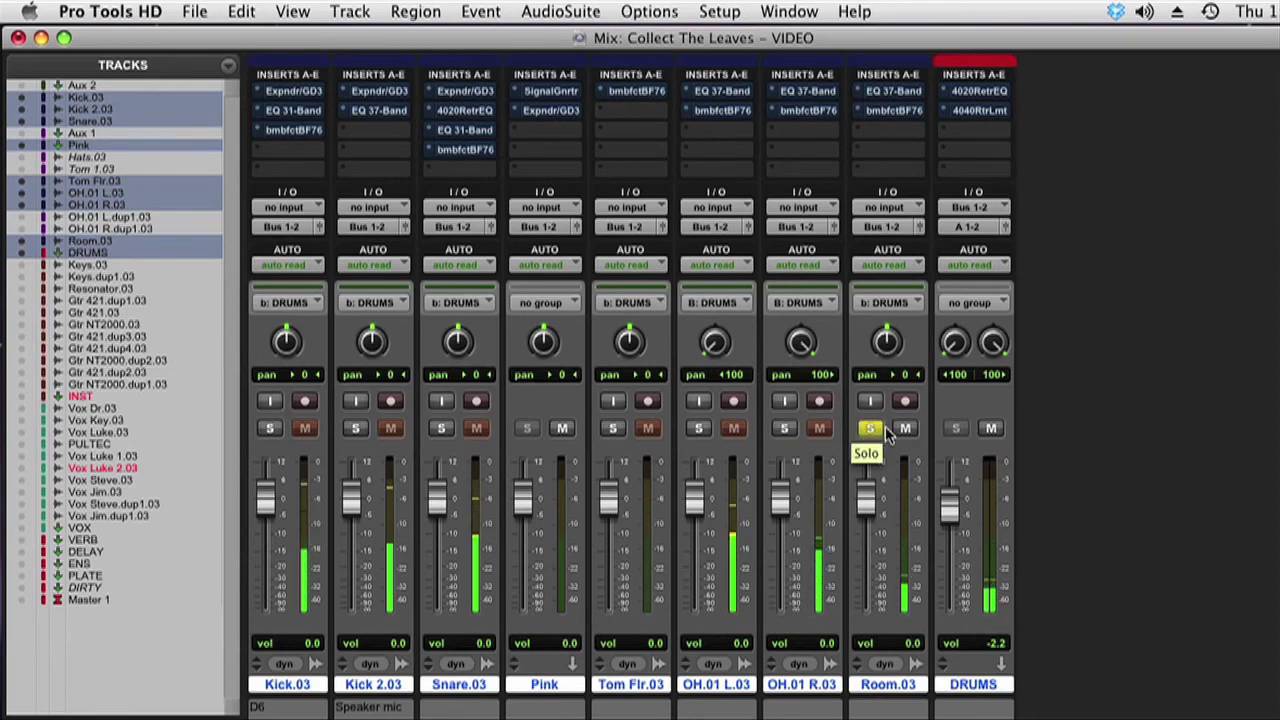
Solo Kick.03 and enable its Expander/Gate with range -80 dB, attack 10 µs, hold 5 ms, release 5 ms and threshold -12.3 dB
left_click(270, 428, "super")
left_click(293, 90)
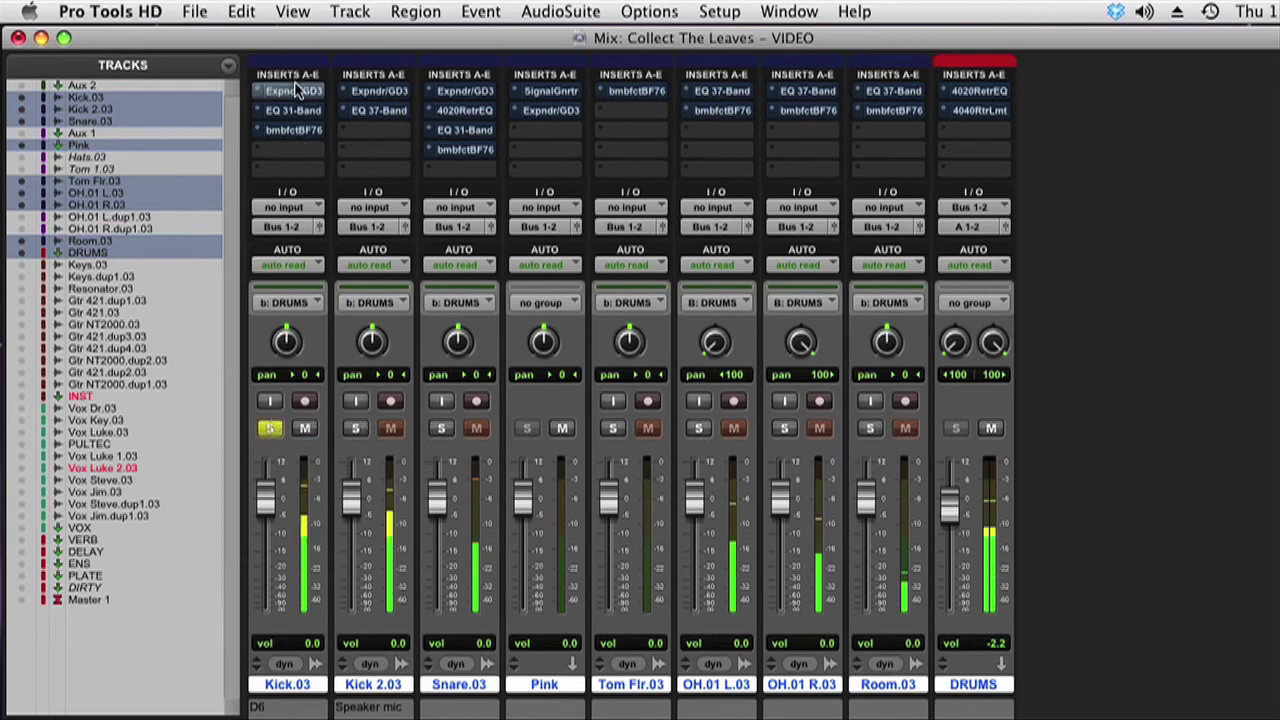
left_click(820, 244)
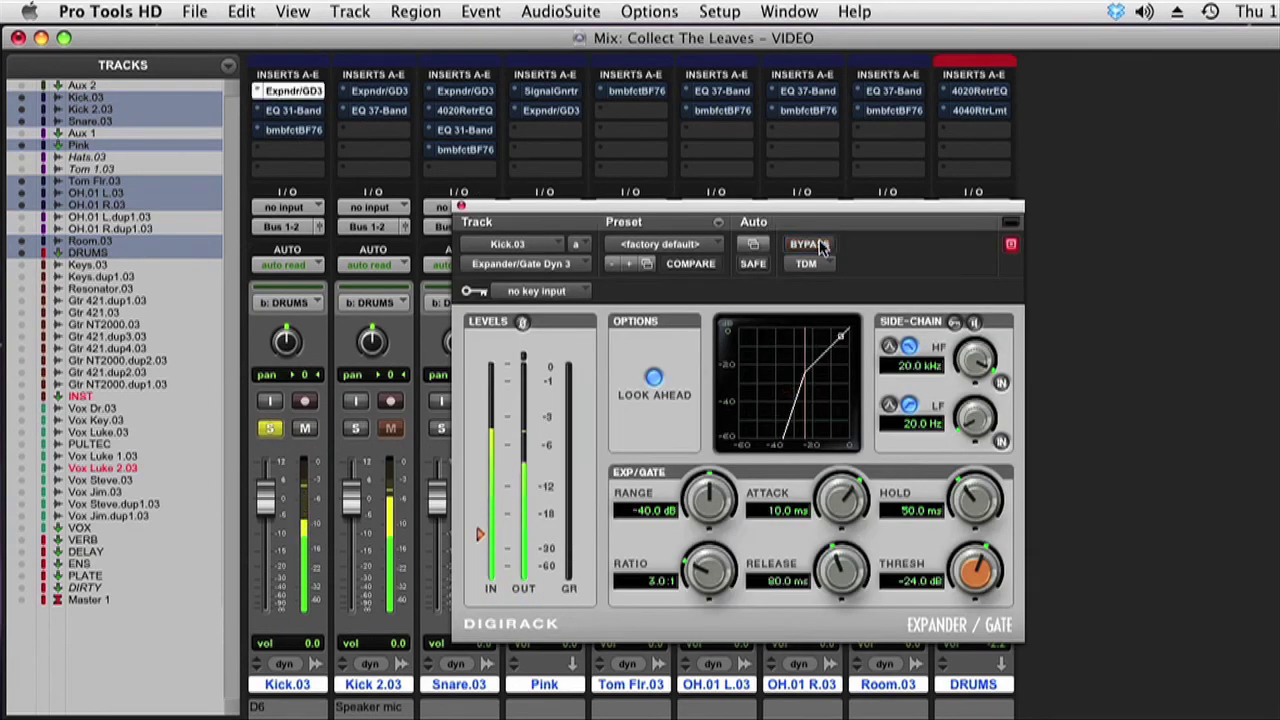
left_click_drag(708, 500, 697, 588)
left_click_drag(840, 566, 845, 706)
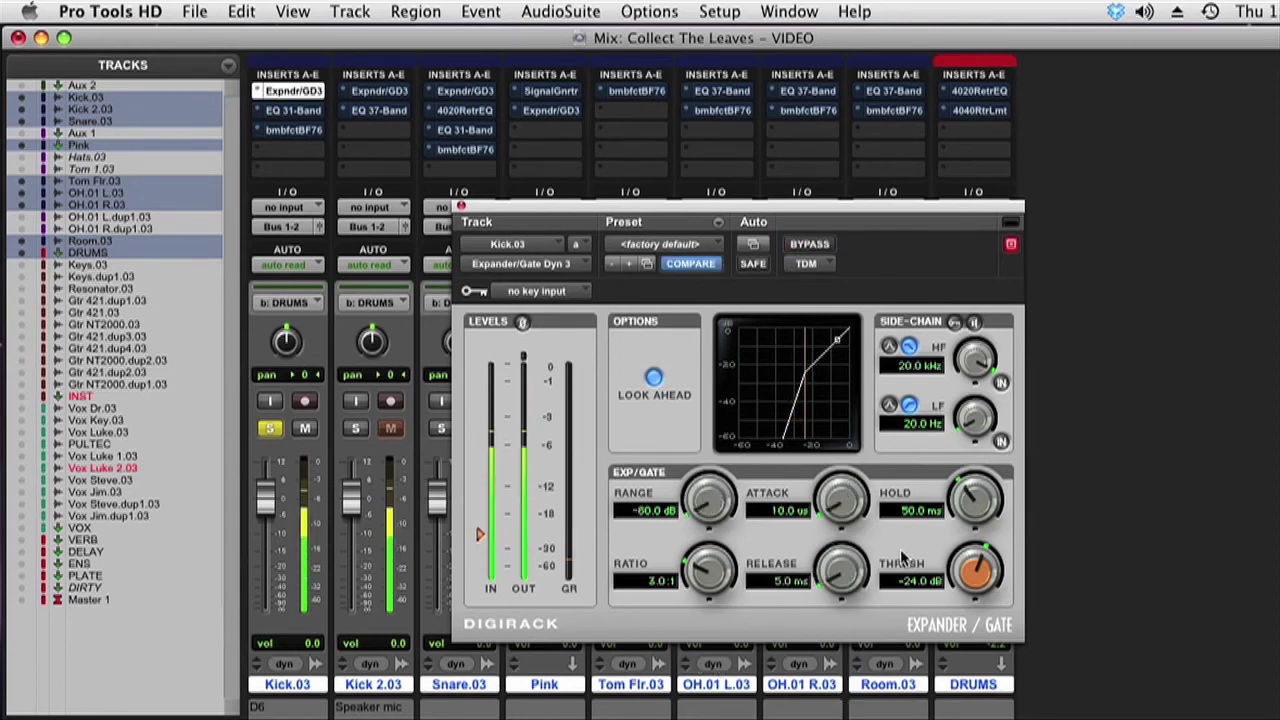
mouse_move(970, 512)
left_mouse_down()
mouse_move(975, 600)
mouse_move(965, 512)
mouse_move(965, 535)
left_mouse_up()
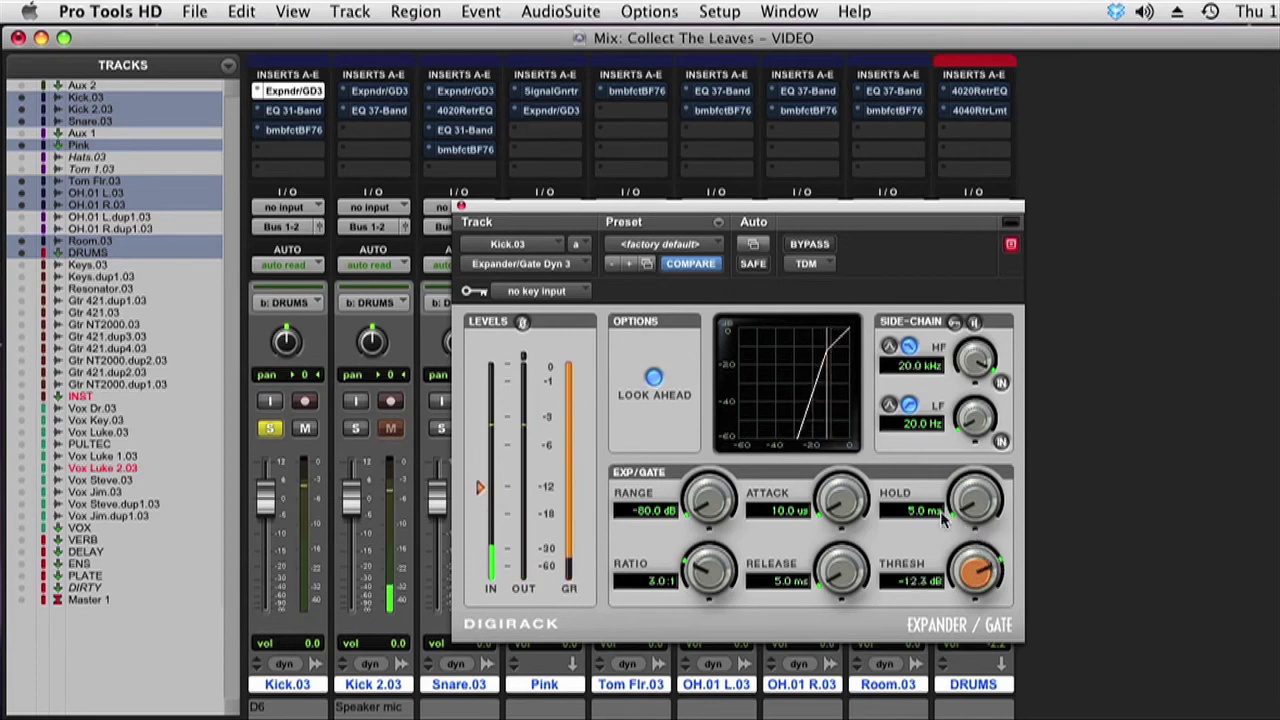
Set the 1-band EQ on Kick.03 to a 12 dB/oct high-pass filter at about 1.6 kHz
left_click(293, 111)
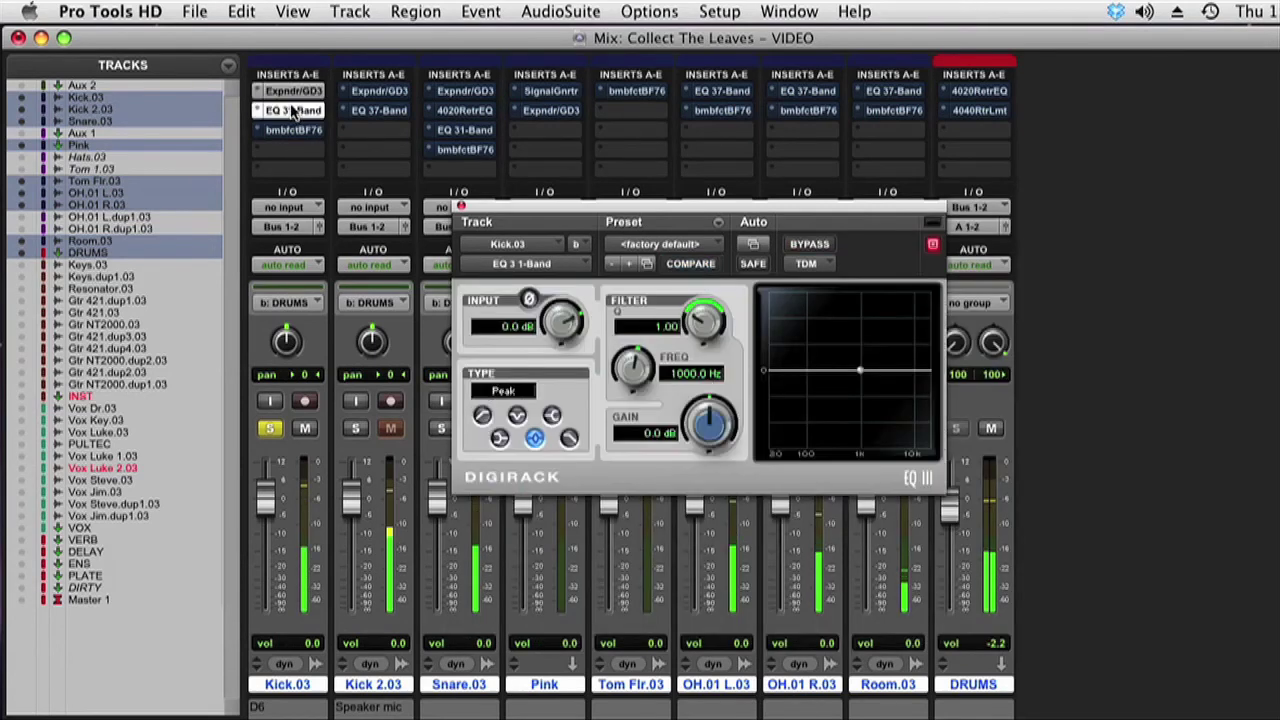
left_click(482, 415)
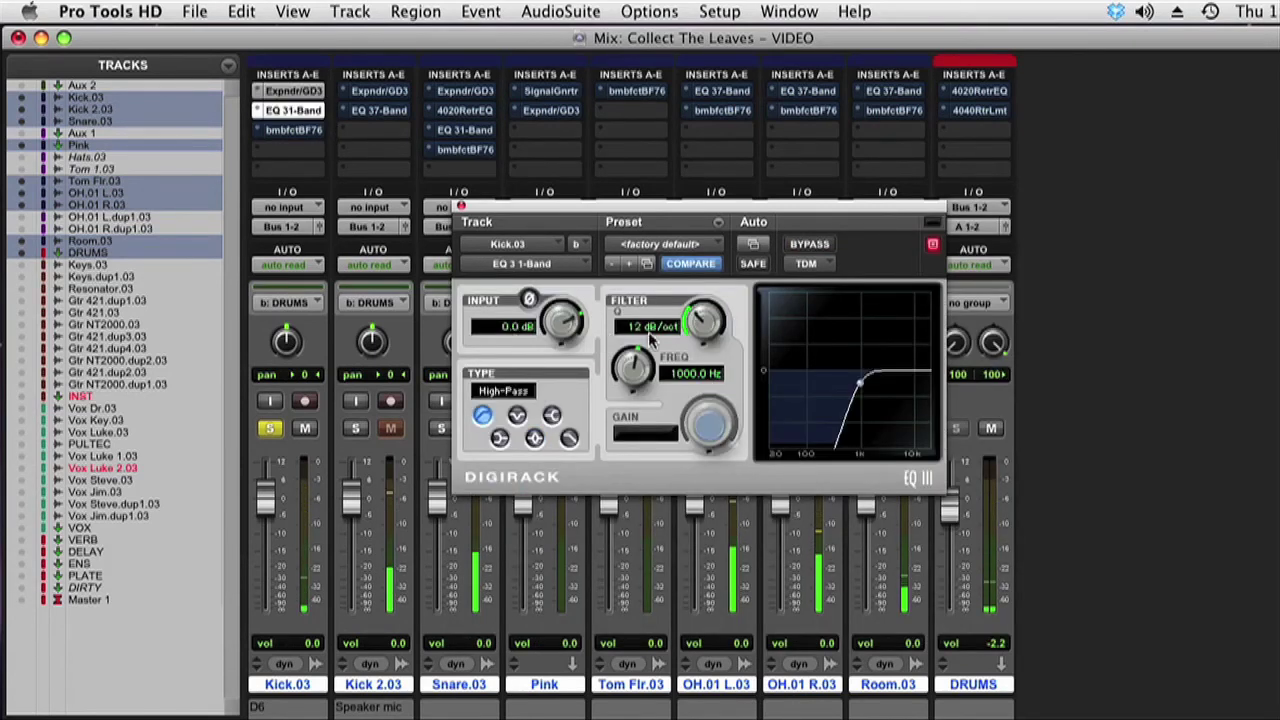
left_click_drag(635, 364, 640, 350)
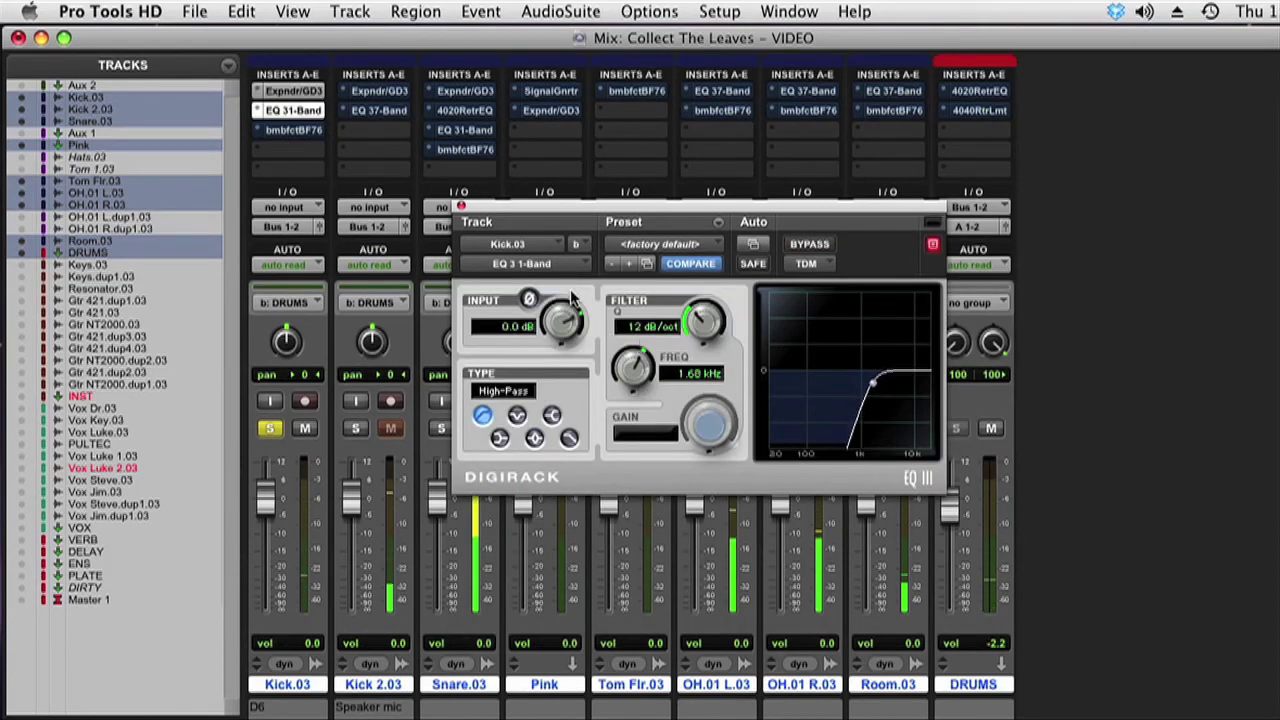
Enable the BF76 limiter on Kick.03, setting input to about 21, output to about 15 and release close to 7
left_click(292, 131)
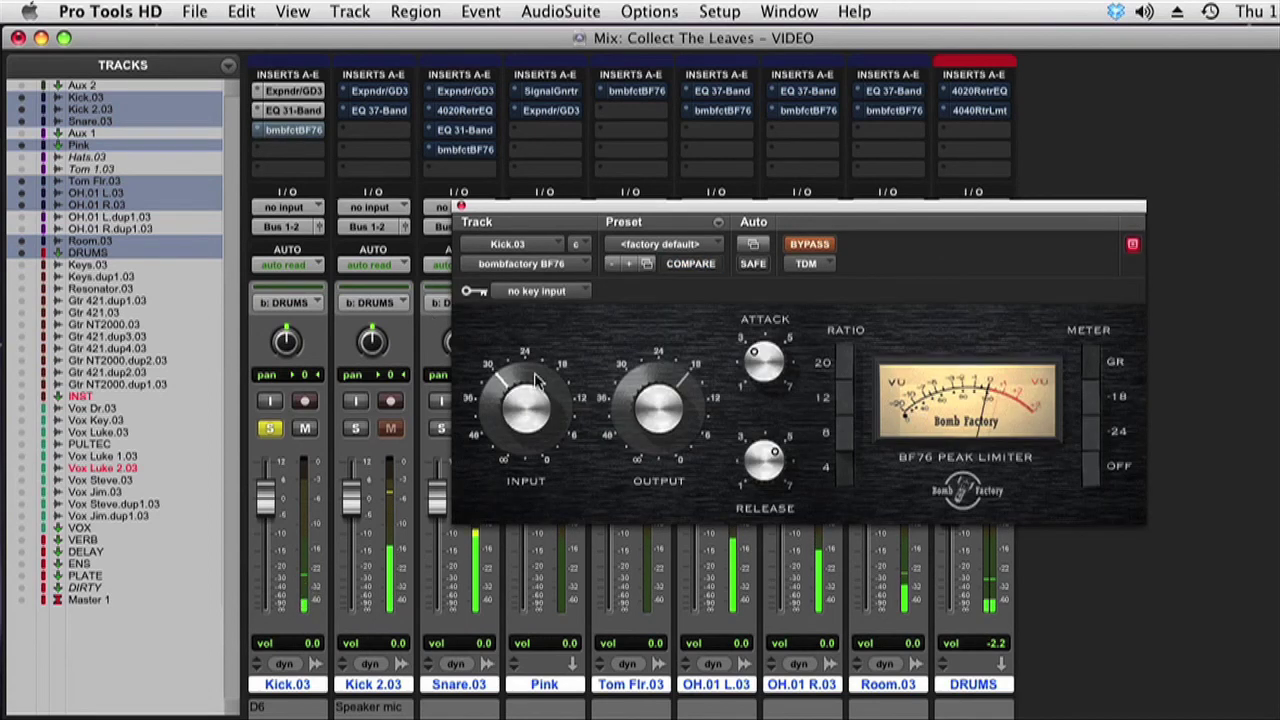
left_click(826, 243)
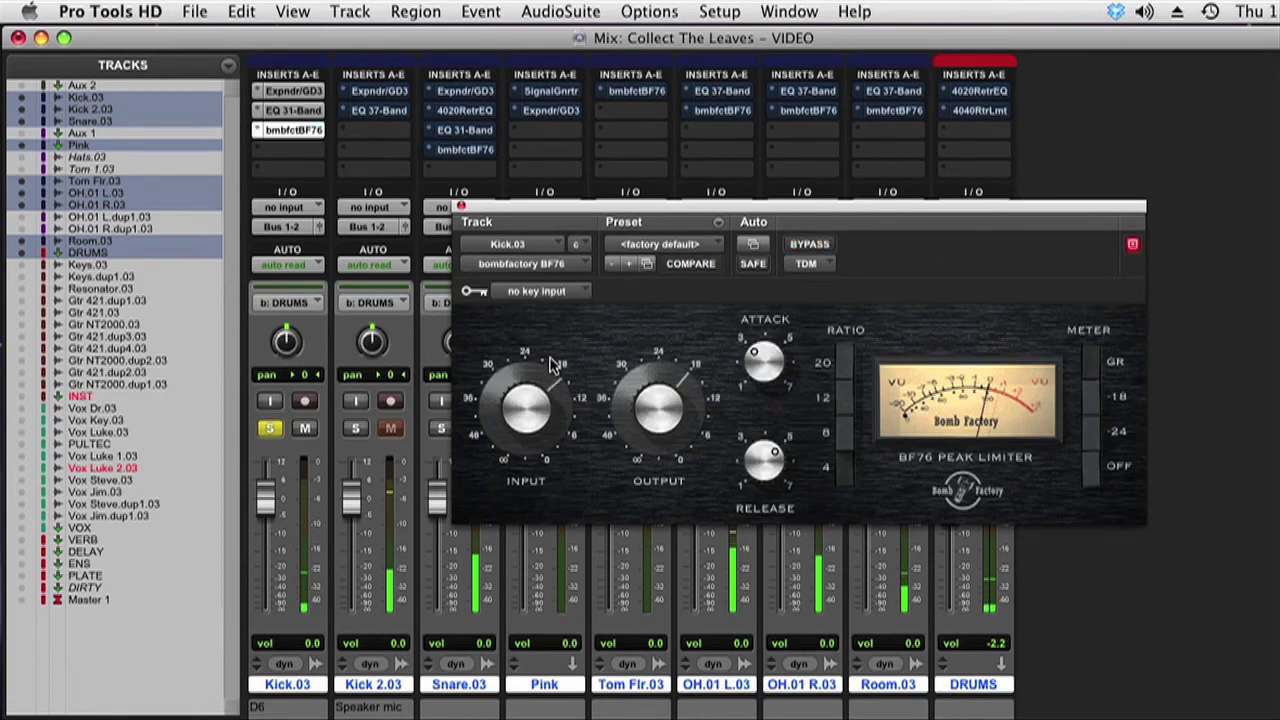
left_click_drag(553, 365, 590, 388)
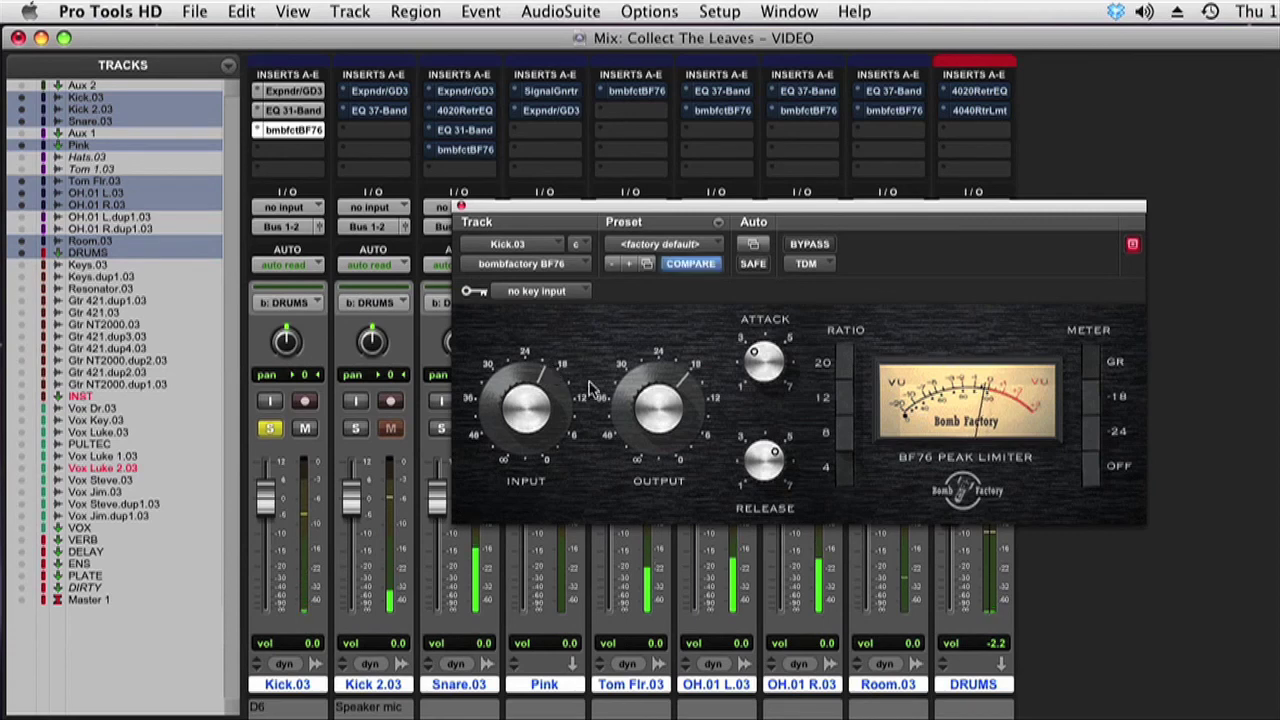
left_click_drag(762, 478, 763, 468)
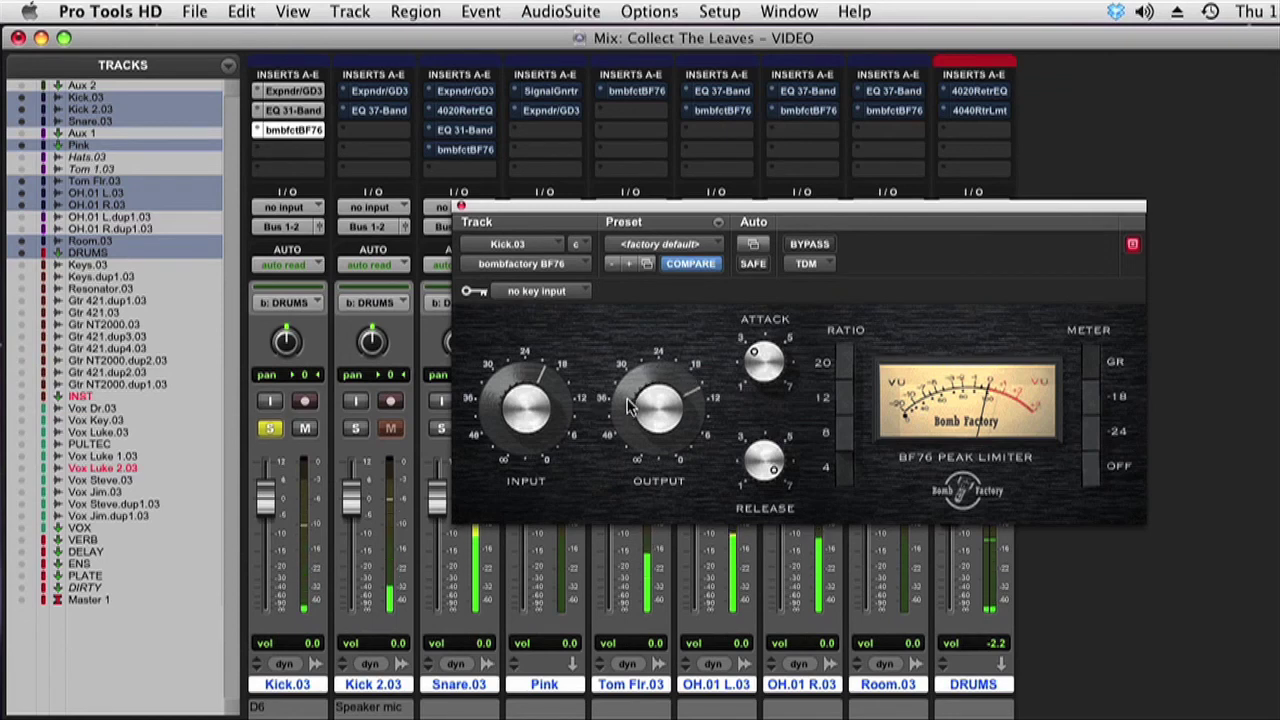
Solo Kick 2.03 and enable its Expander/Gate with range -80 dB, attack 10 µs, hold 23.2 ms and threshold -15.9 dB
left_click(357, 428)
left_click(374, 93, "super")
left_click(374, 93)
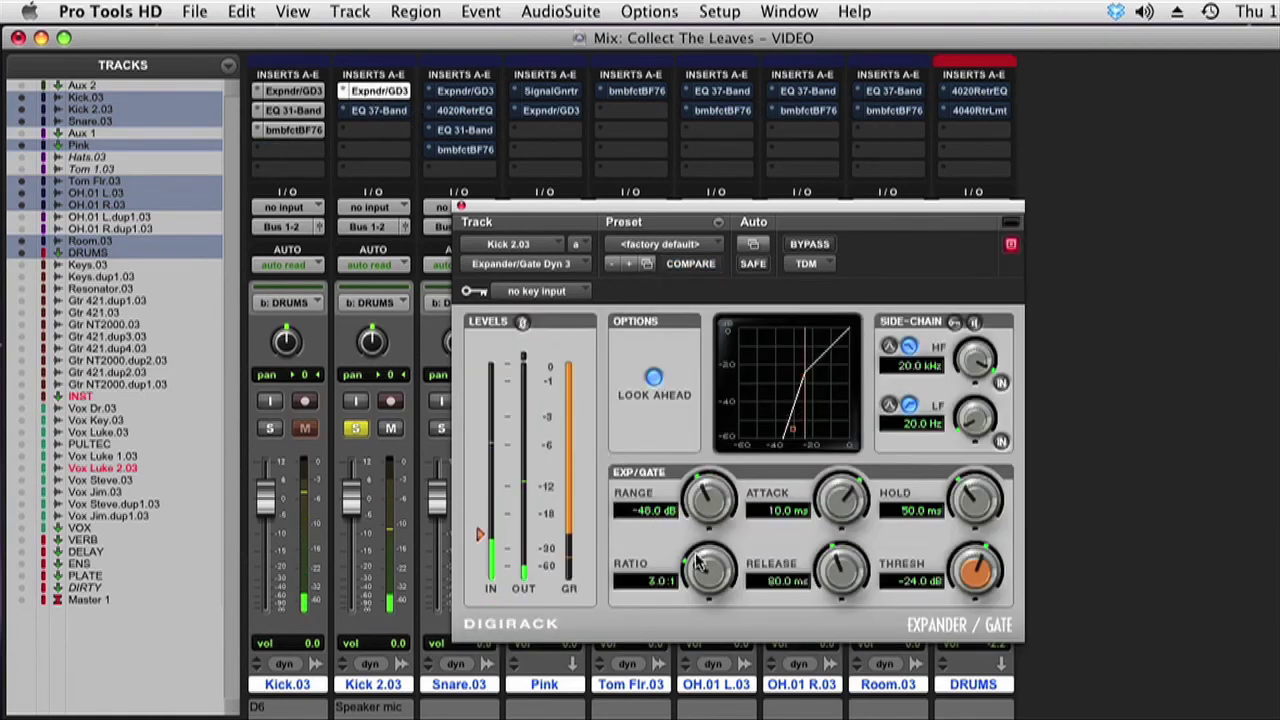
left_click_drag(972, 574, 968, 551)
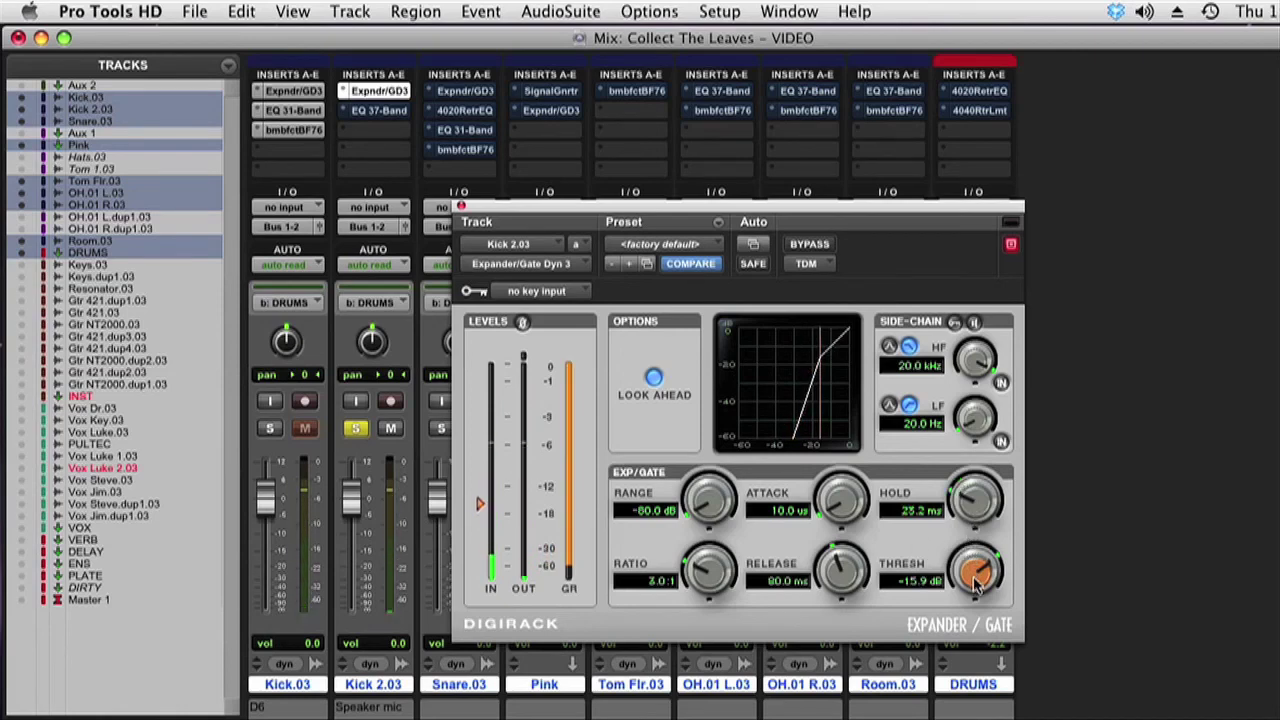
Enable the 7-band EQ on Kick 2.03 and low-pass it at 171.6 Hz with a 24 dB/oct slope
left_click(378, 110)
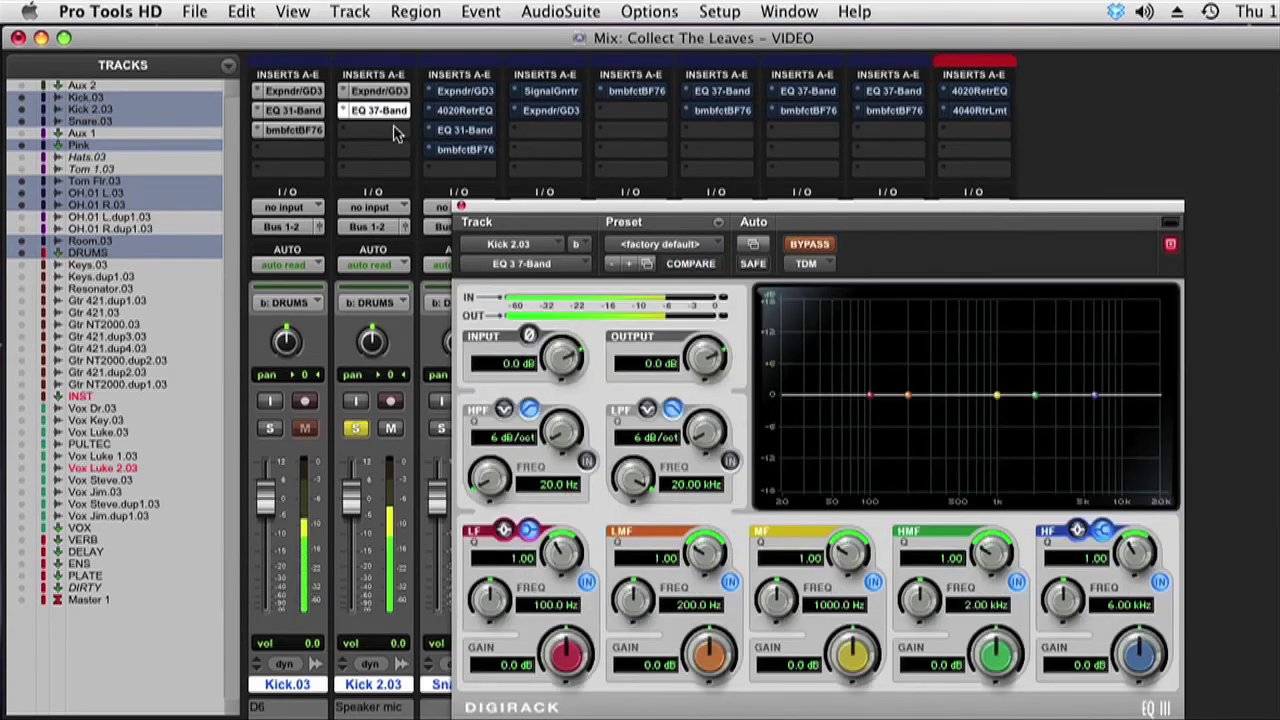
left_click(729, 464)
left_click_drag(705, 433, 699, 354)
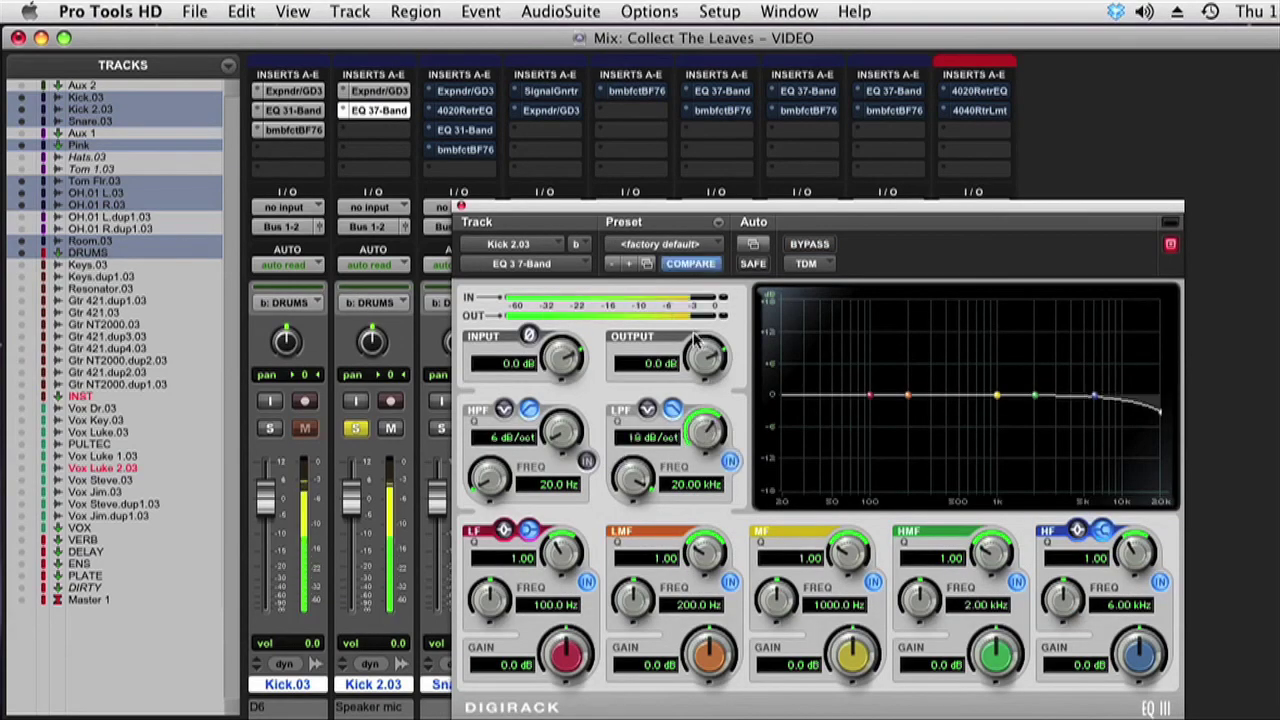
left_click_drag(634, 478, 645, 686)
Boost the Kick 2.03 EQ's low-mid band by 5.4 dB at 67.1 Hz with Q 0.53, and lower the output to -3.9 dB
mouse_move(632, 598)
left_mouse_down()
mouse_move(643, 670)
mouse_move(711, 637)
mouse_move(711, 624)
mouse_move(624, 603)
left_mouse_up()
left_click_drag(709, 561, 707, 592)
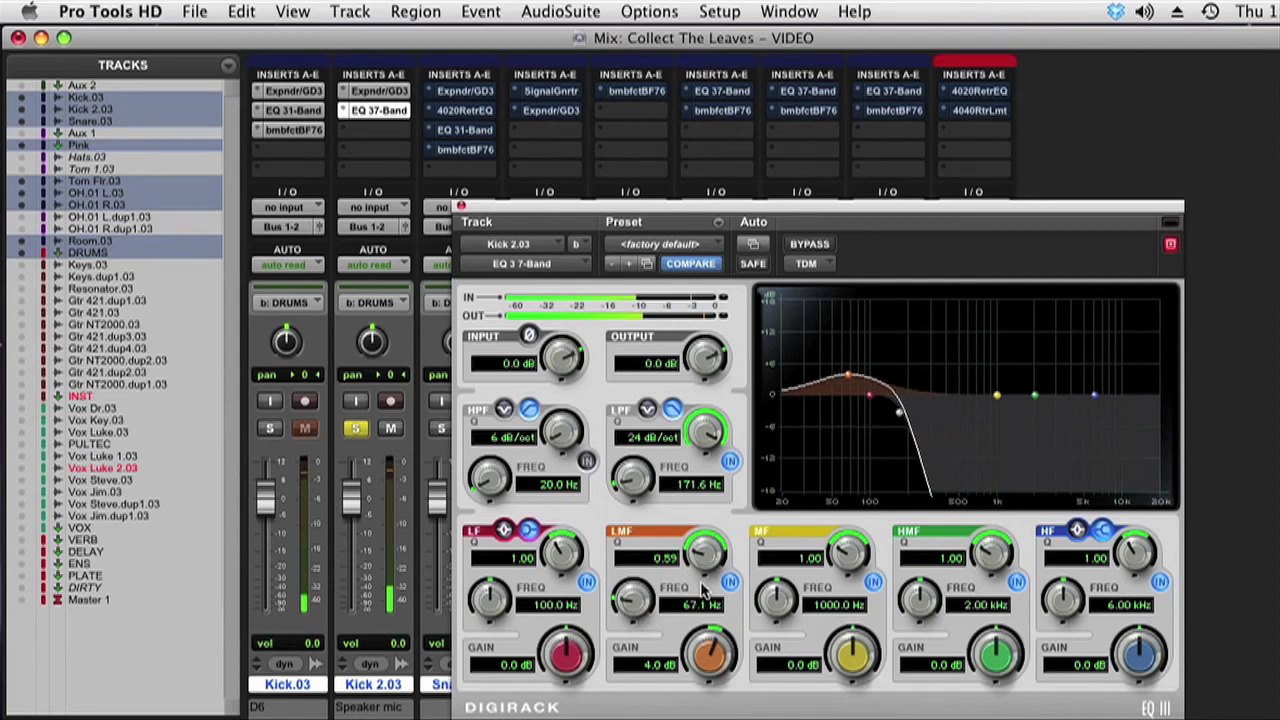
left_click_drag(710, 642, 712, 629)
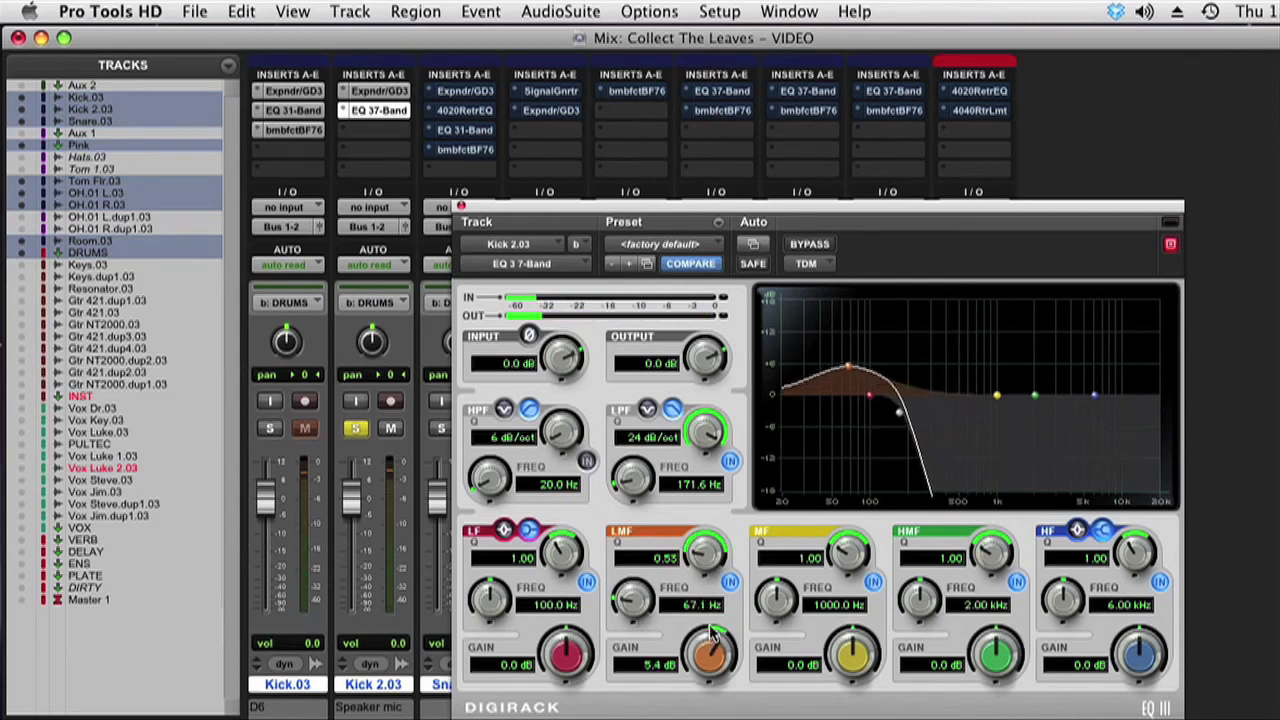
left_click_drag(722, 361, 716, 390)
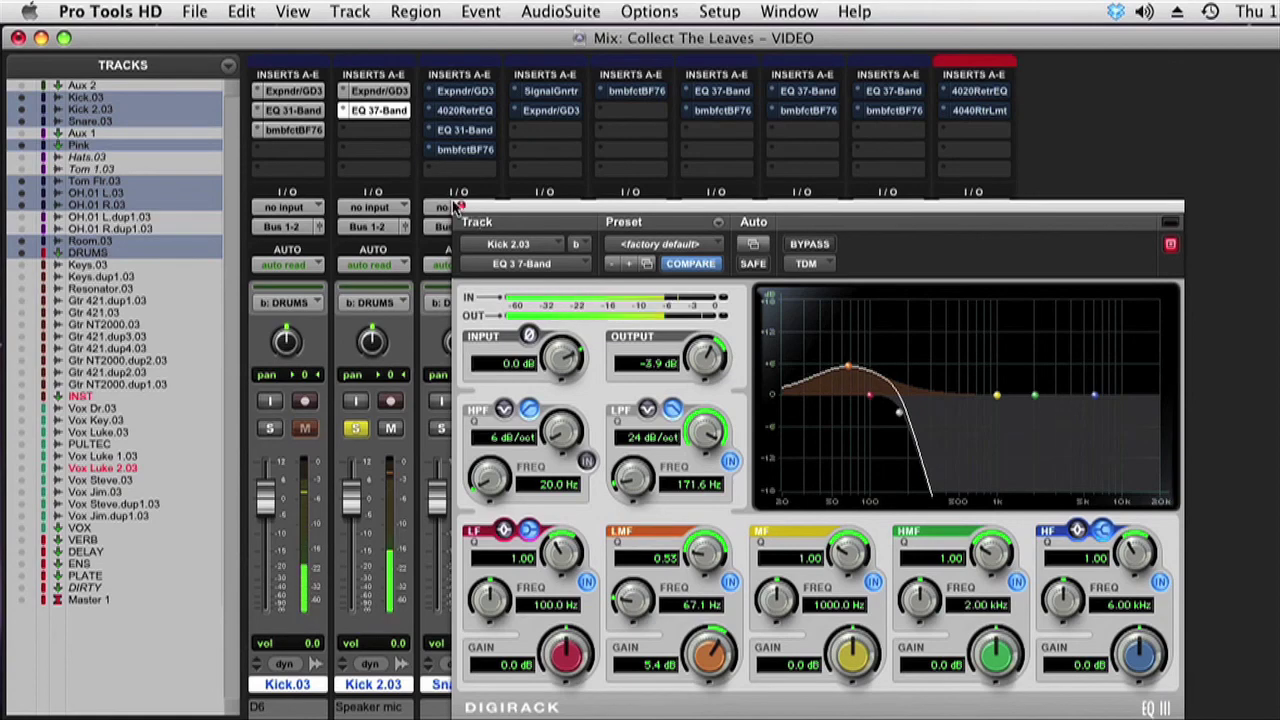
left_click(462, 207)
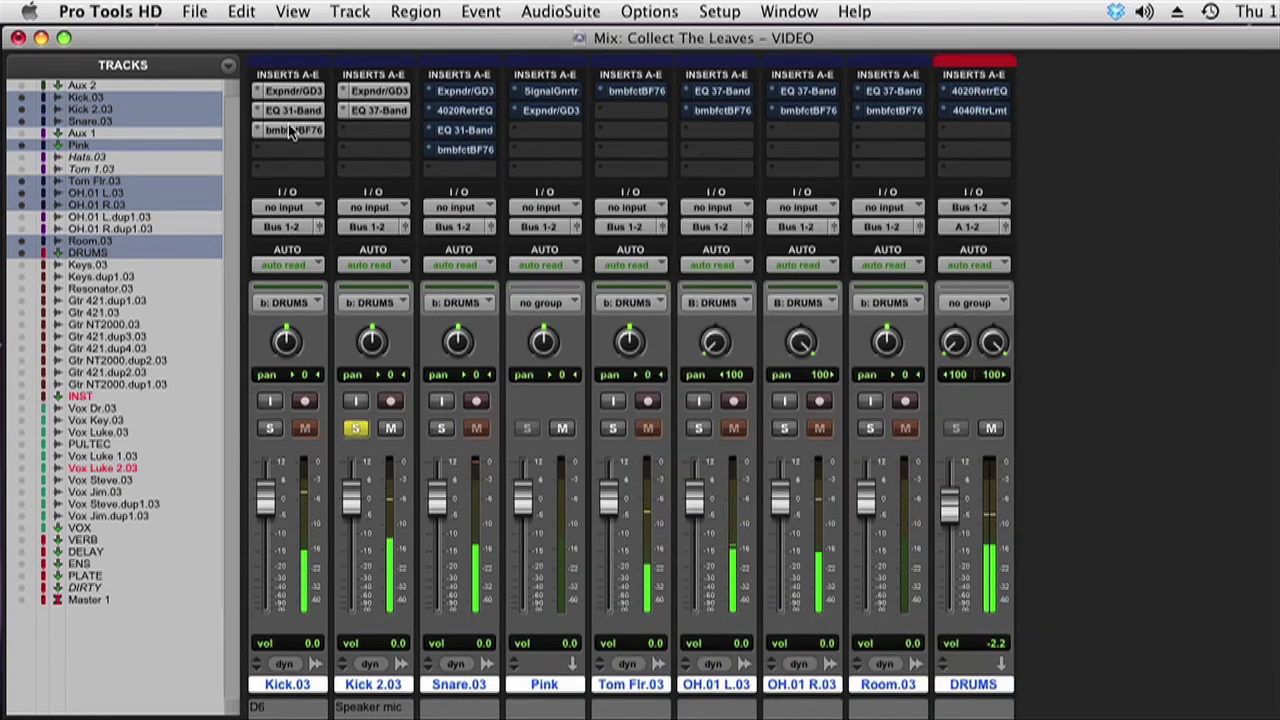
Copy the BF76 limiter from Kick.03 to Kick 2.03 and set the copy's input to about 30
left_click_drag(303, 130, 374, 131)
left_click(373, 131)
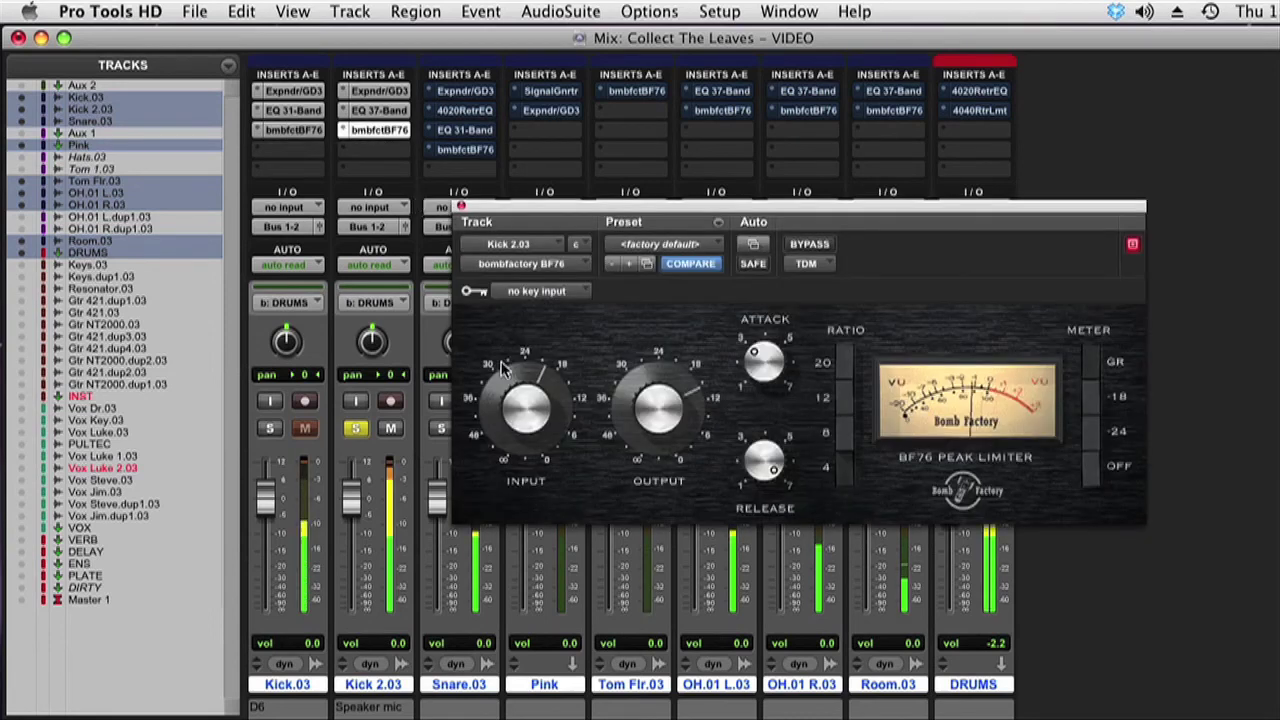
left_click_drag(527, 484, 527, 444)
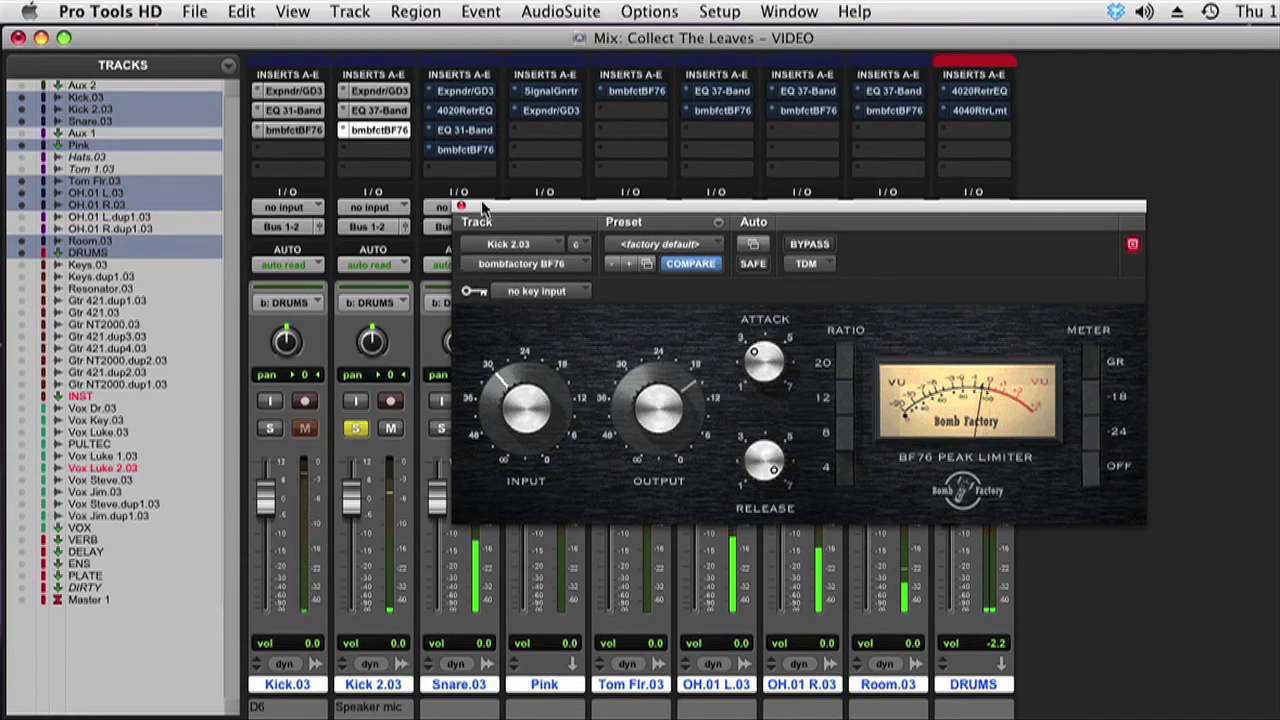
left_click(461, 206)
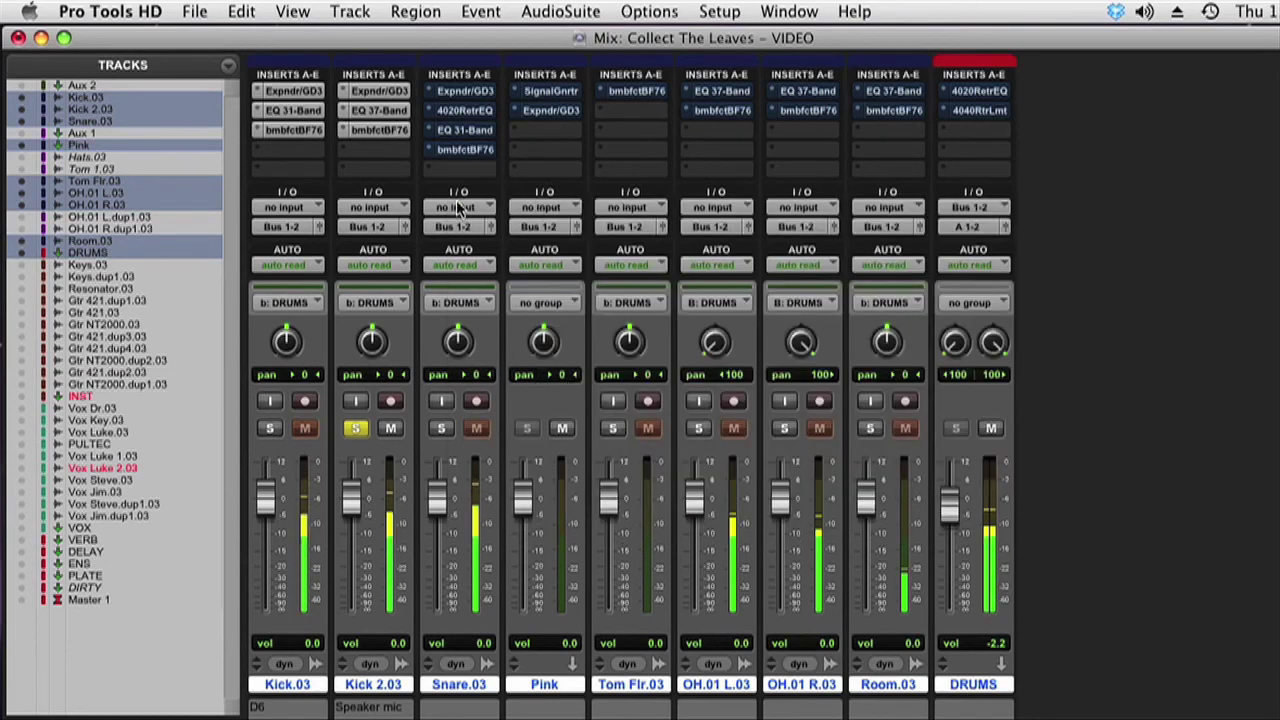
Solo Snare.03 and enable its Expander/Gate with attack 10 µs and threshold -12.6 dB
left_click(441, 428)
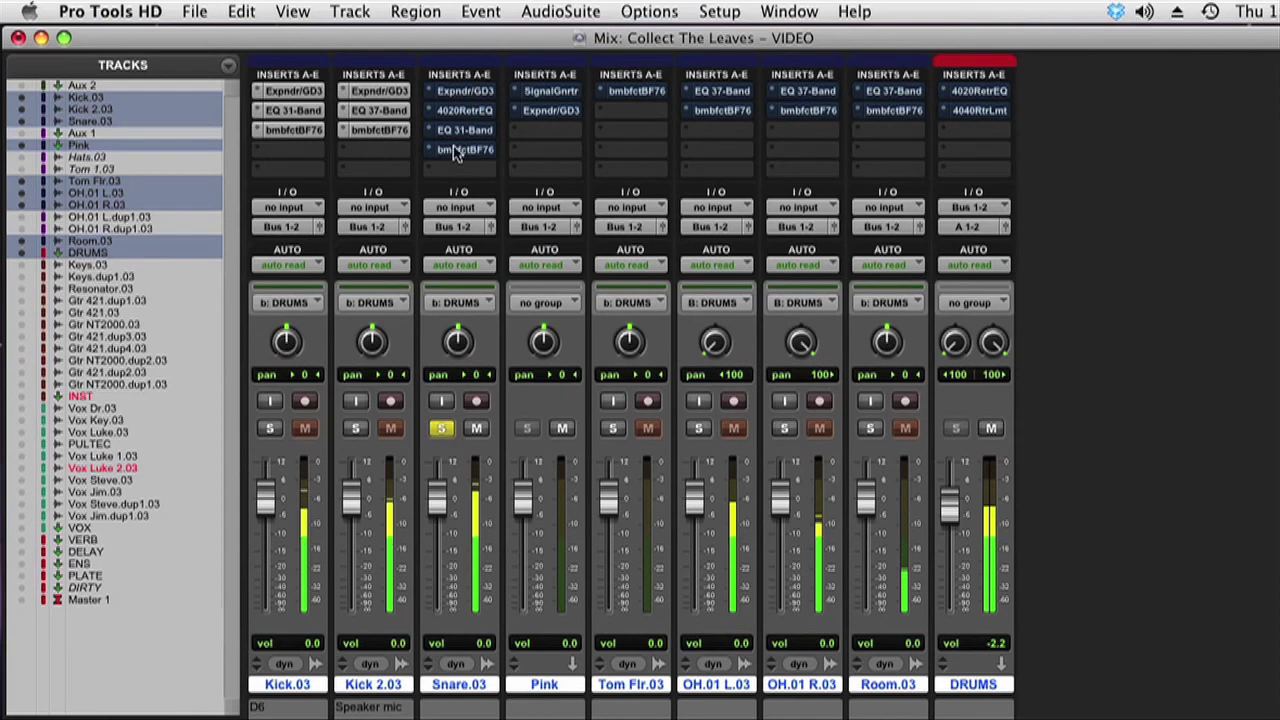
left_click(465, 92)
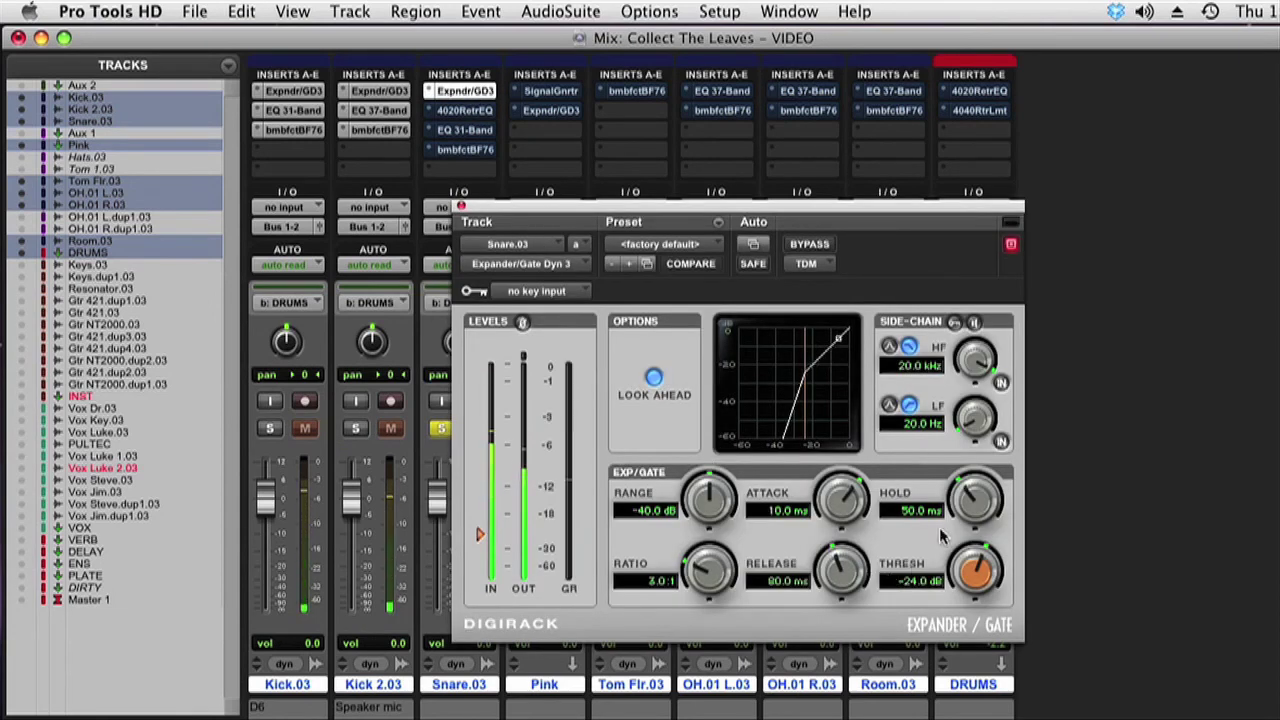
left_click_drag(963, 568, 960, 523)
left_click_drag(870, 510, 846, 706)
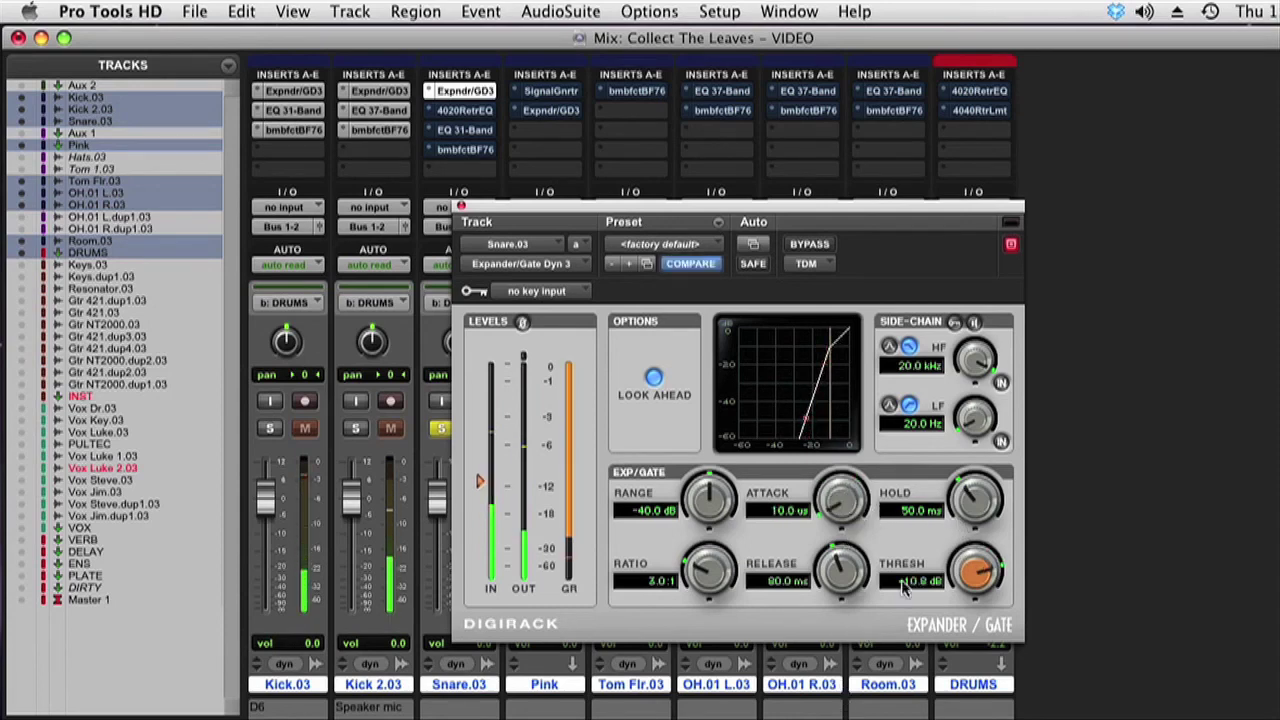
left_click_drag(987, 568, 986, 574)
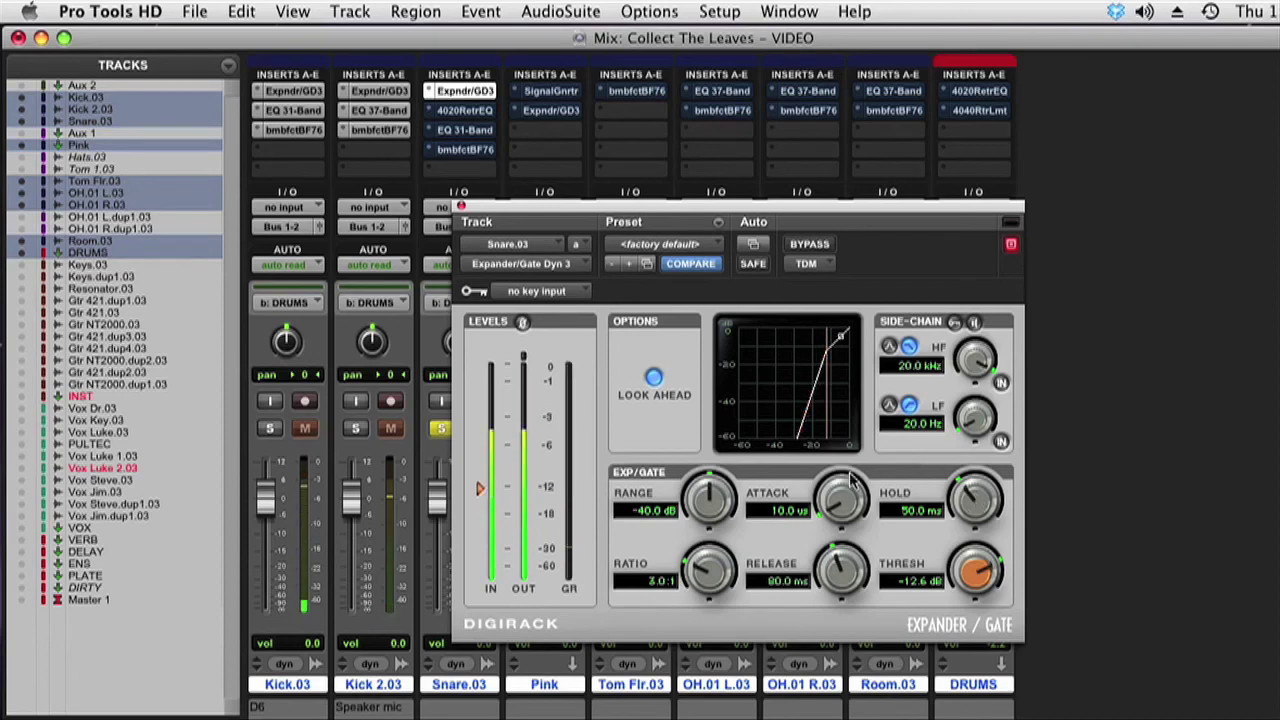
Set the Snare.03 gate's range to -17.2 dB, hold to 42.3 ms and release to 39.7 ms
left_click_drag(708, 498, 697, 415)
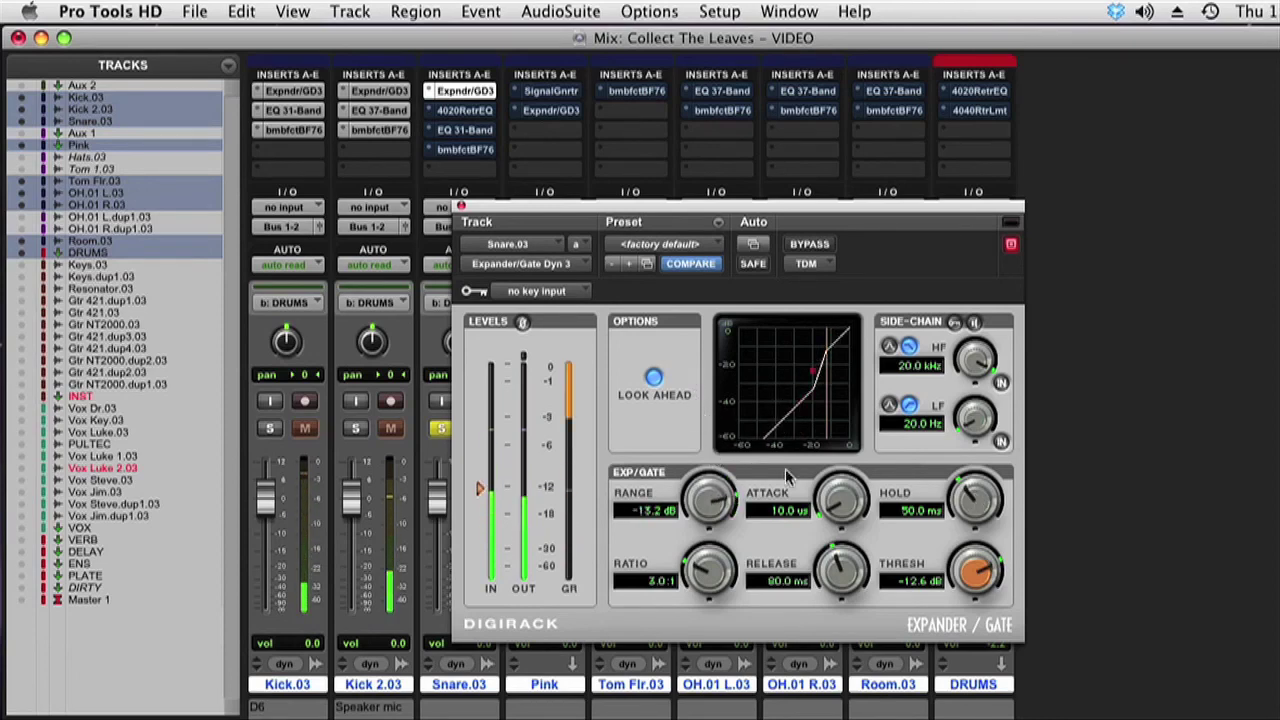
left_click_drag(713, 499, 712, 510)
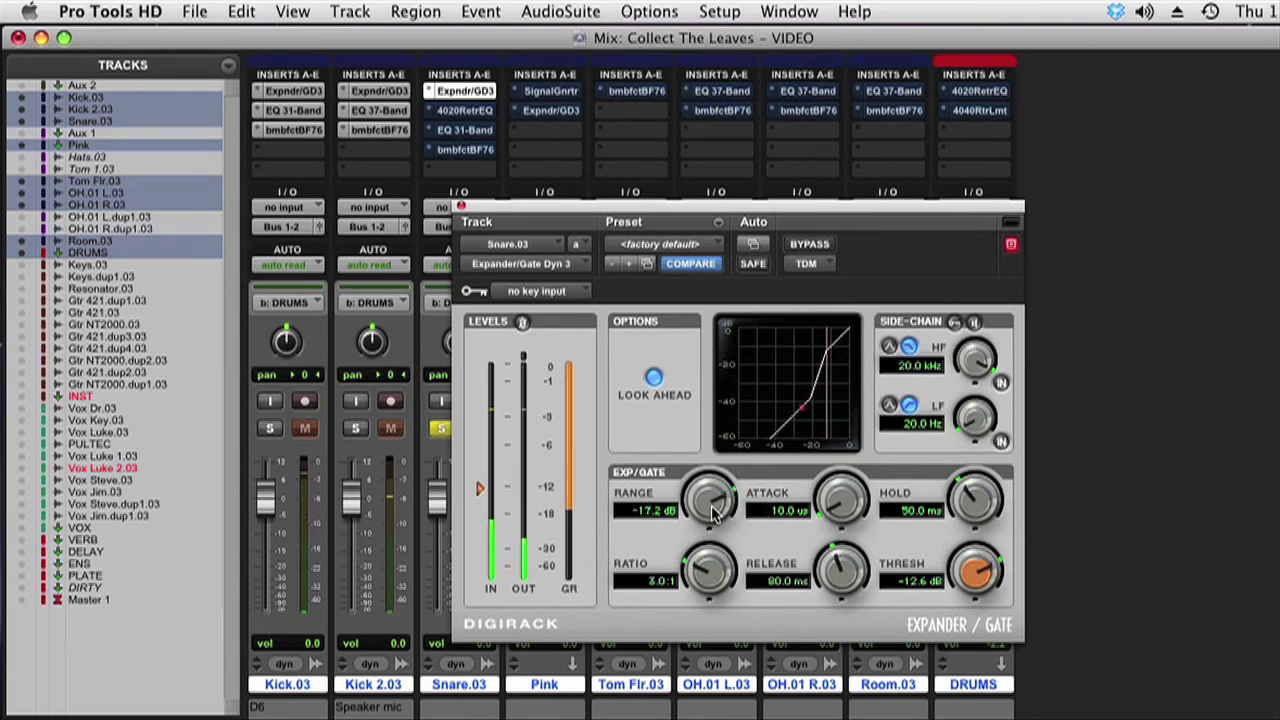
left_click_drag(971, 501, 970, 509)
left_click_drag(821, 565, 823, 586)
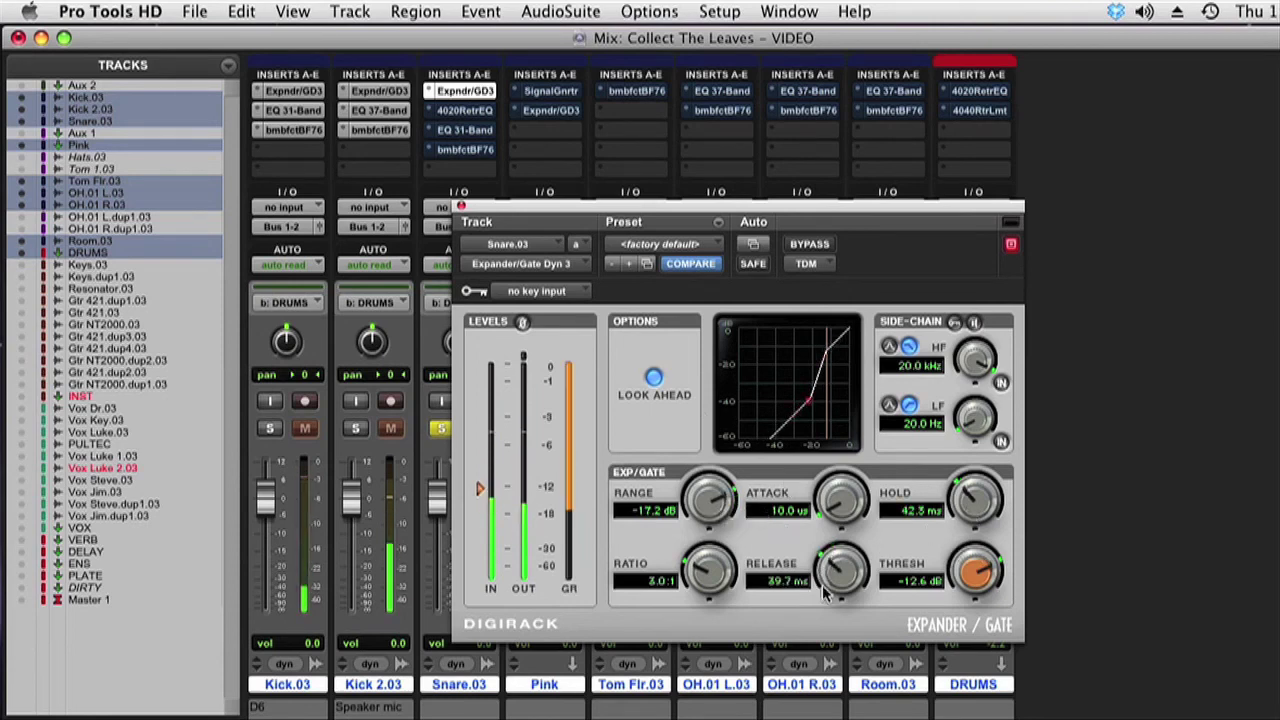
Boost the high-mid and low-mid bands of Snare.03's 4020 Retro EQ, raise the low-mid frequency above 1 kHz and slightly lower the output
left_click(464, 110)
left_click_drag(505, 470, 514, 366)
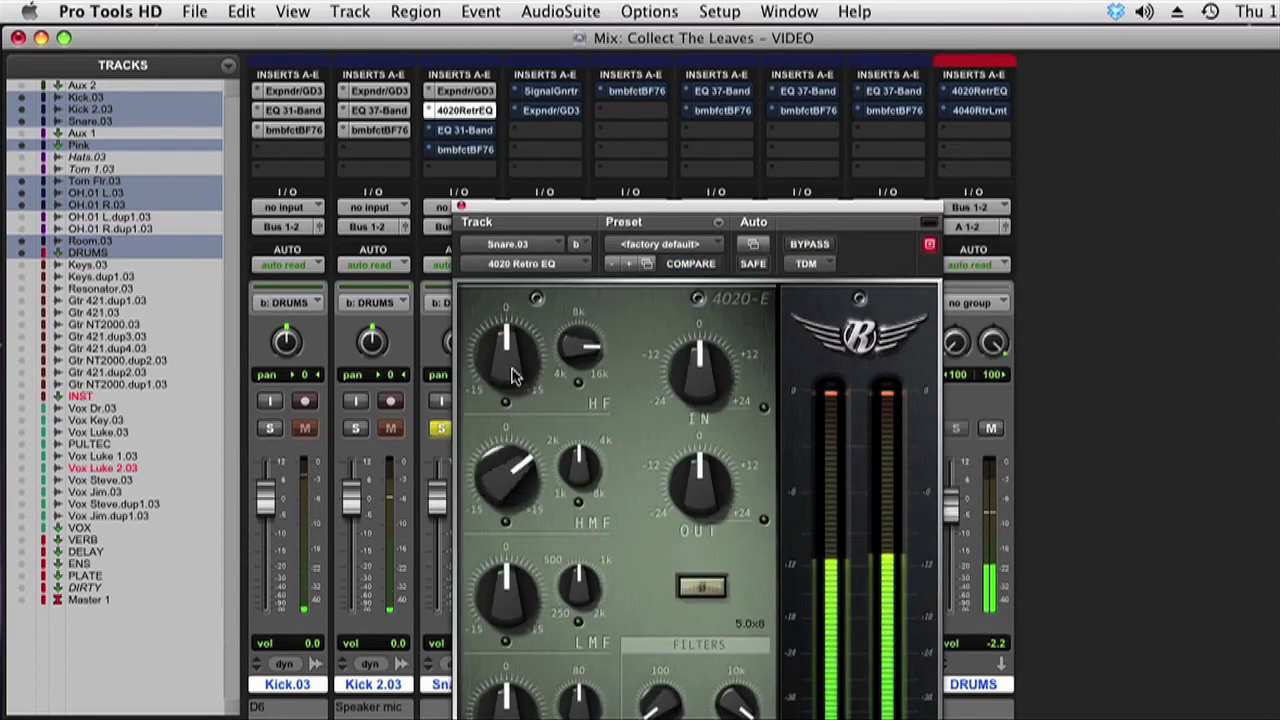
left_click_drag(582, 588, 585, 545)
left_click_drag(518, 588, 519, 502)
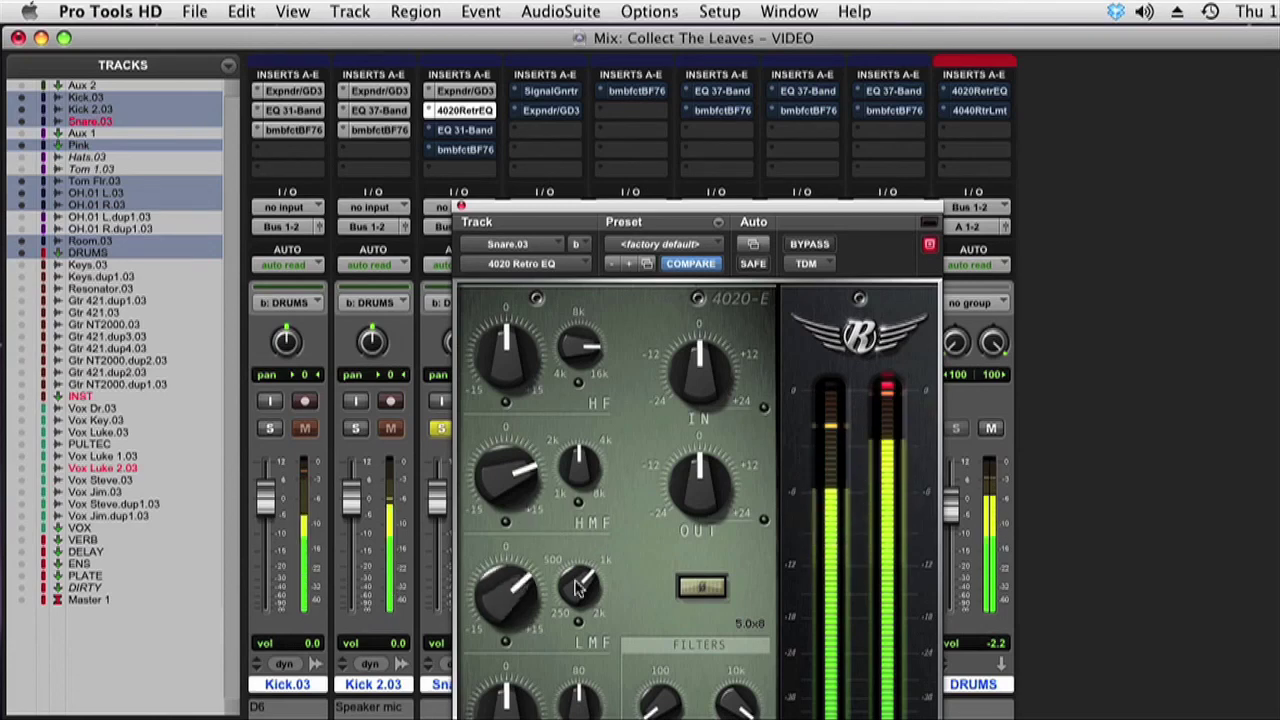
left_click_drag(700, 478, 702, 495)
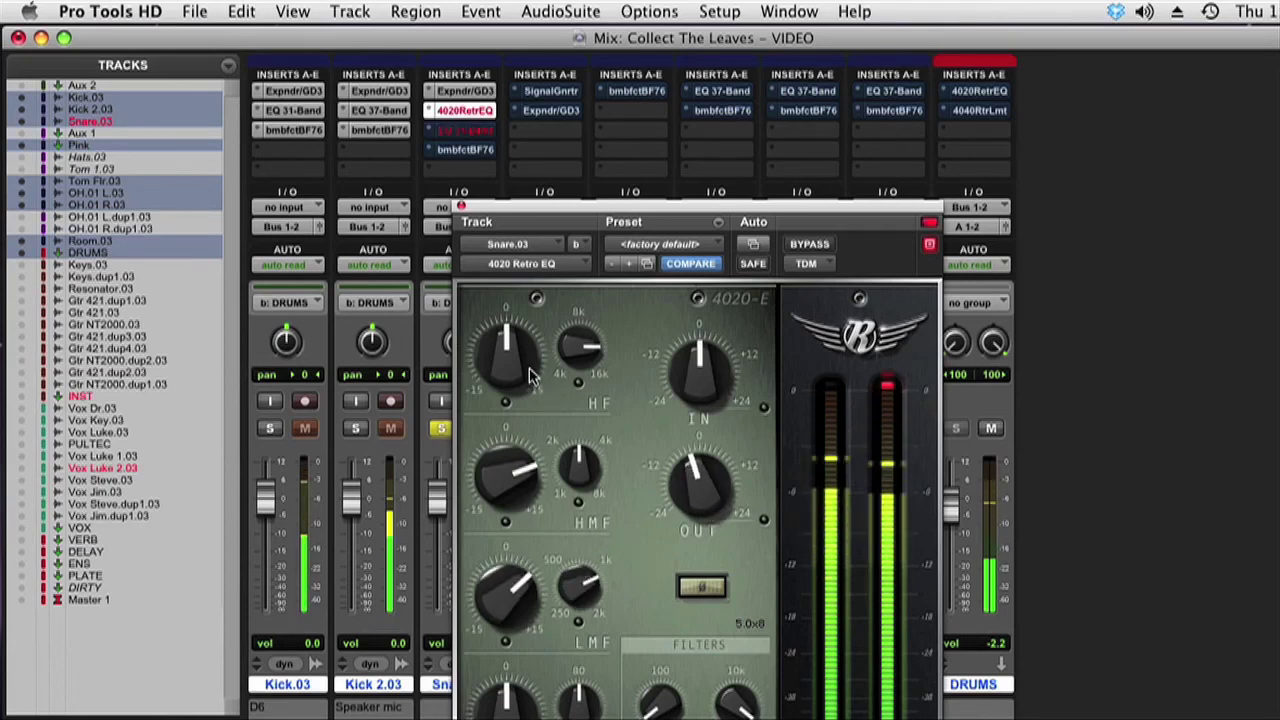
Boost the HF band of Snare.03's 4020 Retro EQ and lower its frequency to about 8 kHz
left_click_drag(526, 362, 584, 450)
left_click_drag(522, 380, 522, 334)
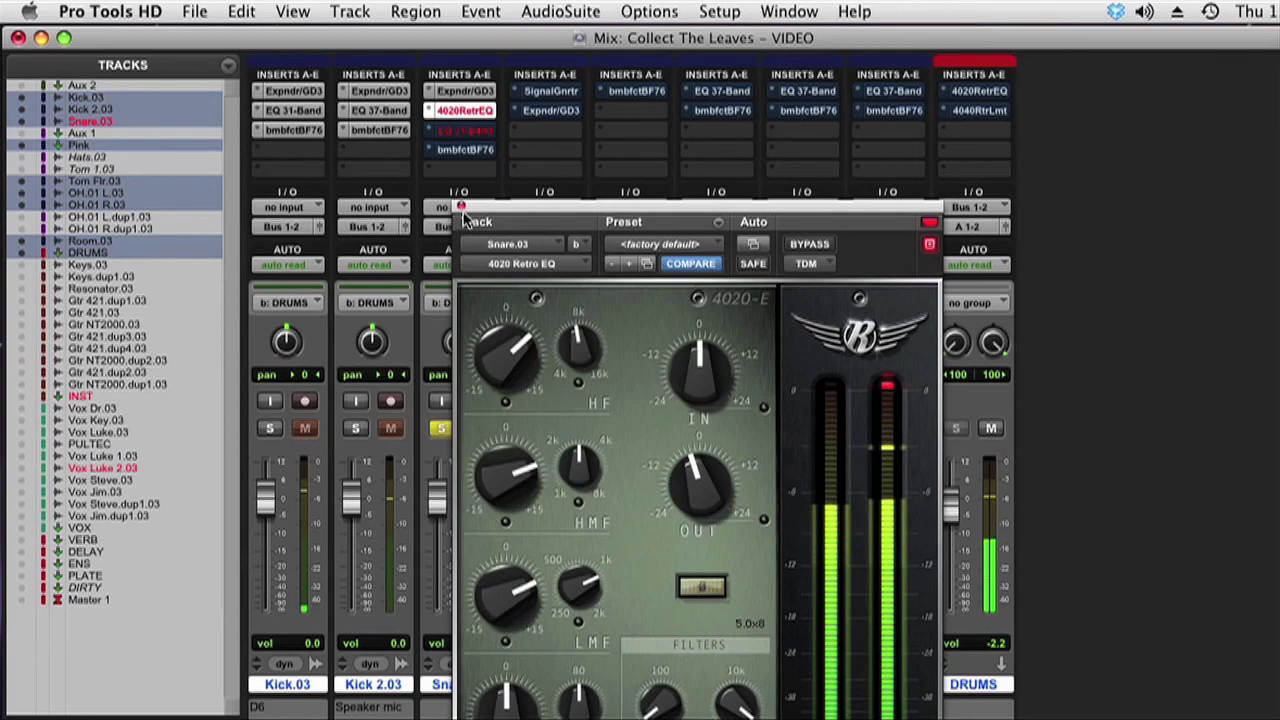
left_click(461, 205)
Cut Snare.03 by 8.6 dB at 437.1 Hz using the peak filter of its EQ 3 1-Band
left_click(456, 133)
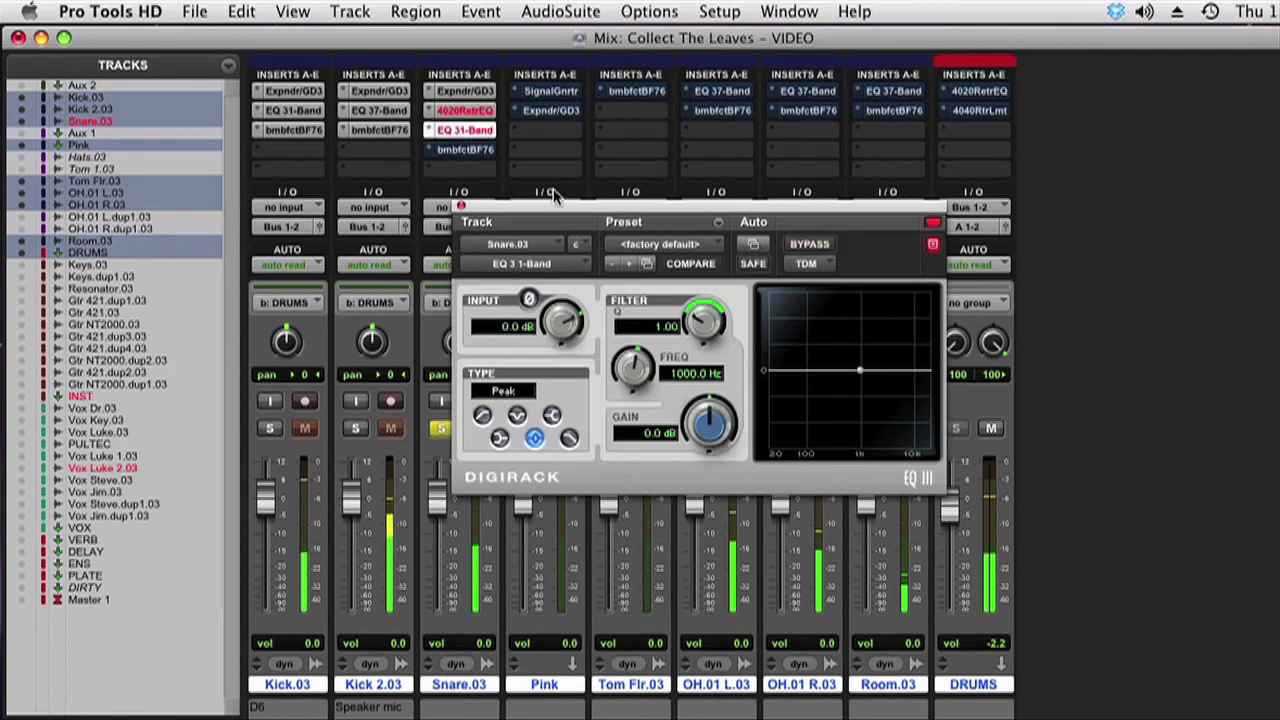
left_click_drag(632, 380, 631, 420)
left_click_drag(711, 427, 632, 357)
left_click_drag(712, 388, 708, 515)
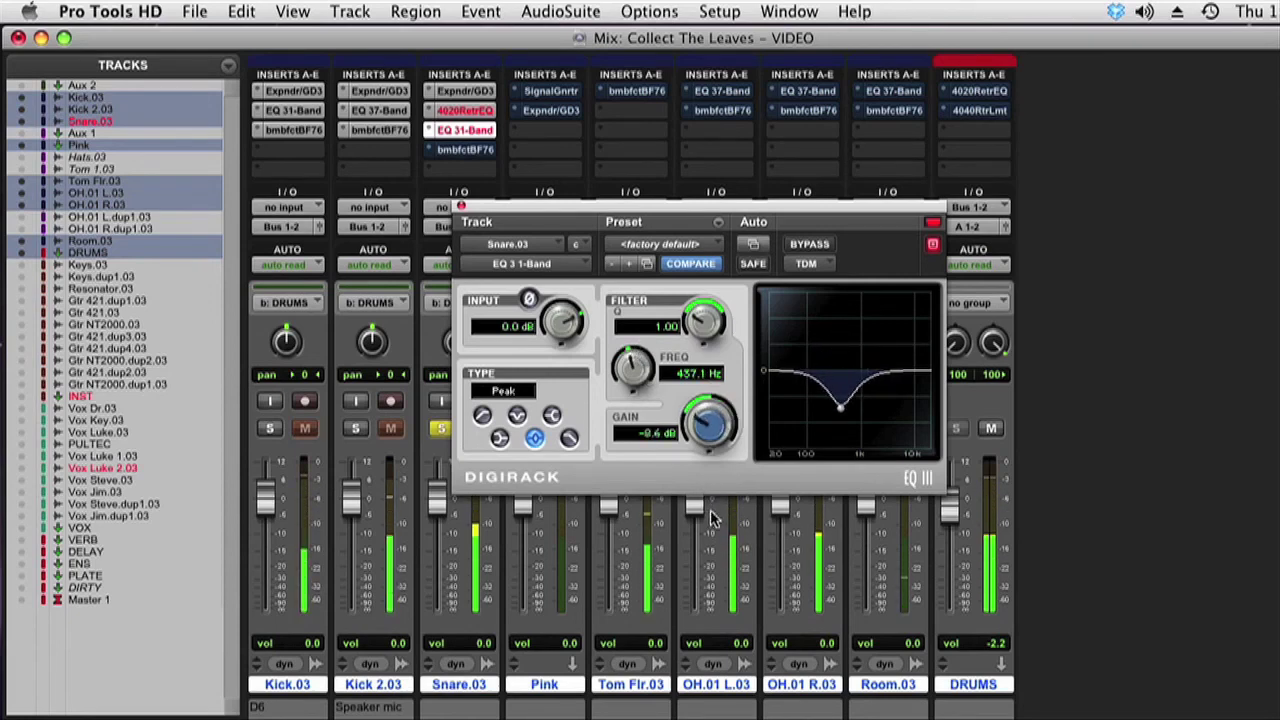
Set the Snare.03 BF76 limiter's release to 7 and raise its output to about 15
left_click(459, 150)
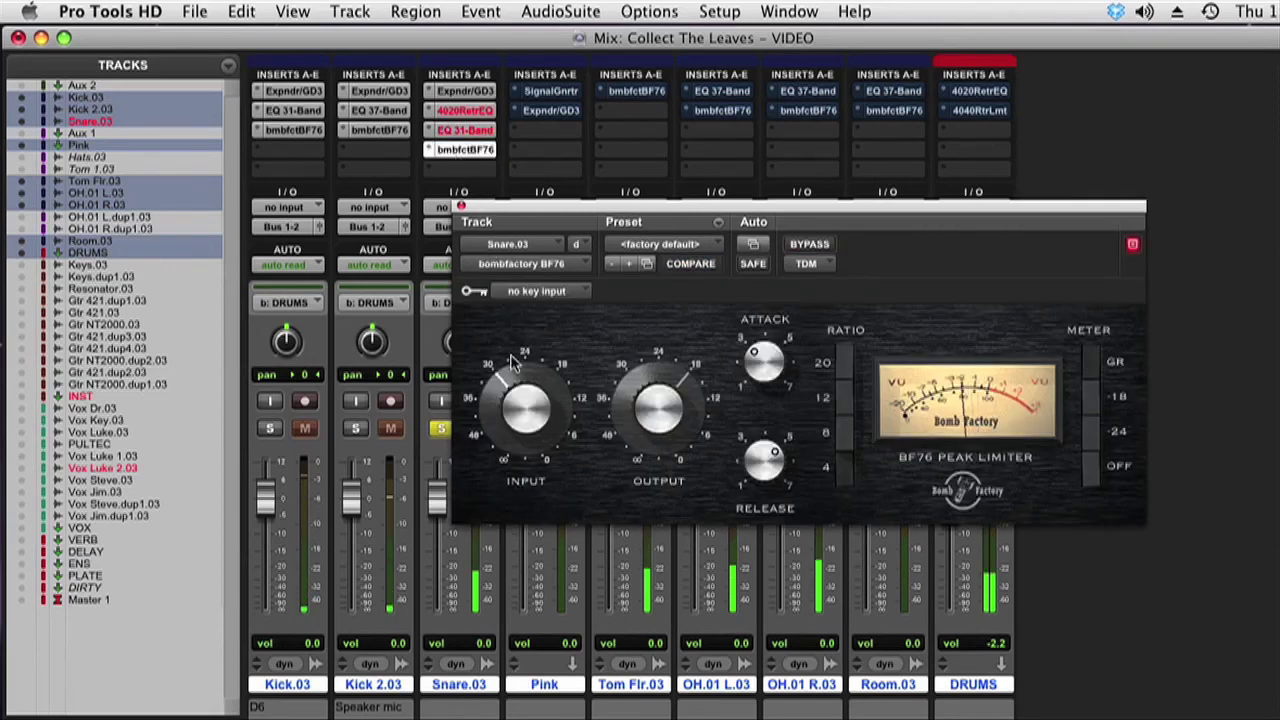
left_click_drag(774, 455, 811, 473)
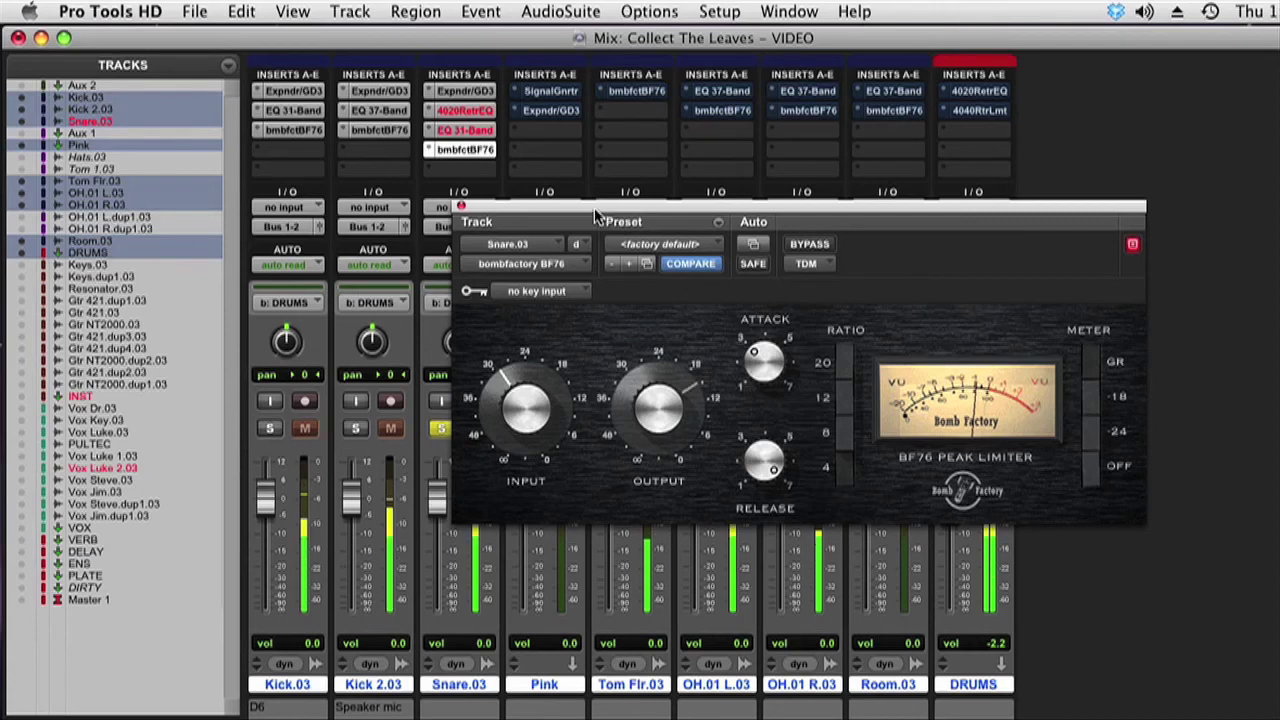
left_click_drag(596, 218, 677, 218)
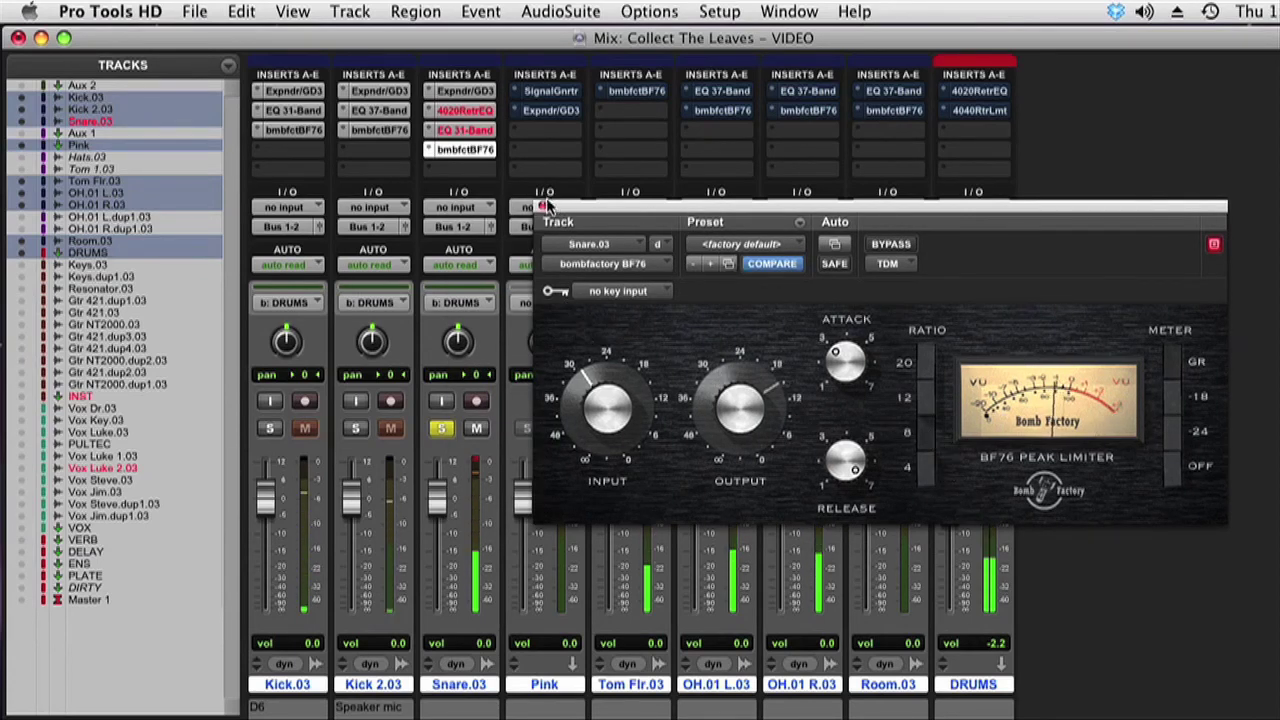
left_click(541, 207)
Solo Tom Flr.03 and enable its BF76 limiter with input about 24, output about 15 and release 7
left_click(613, 430)
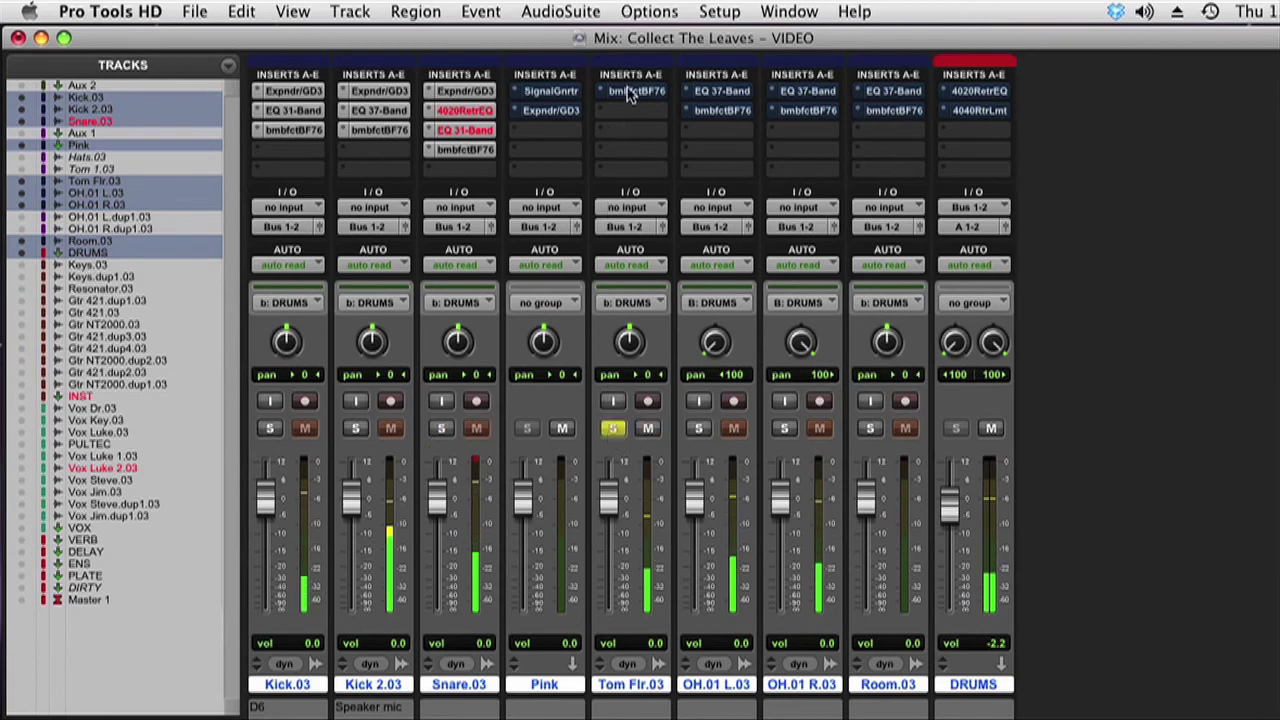
left_click(632, 91)
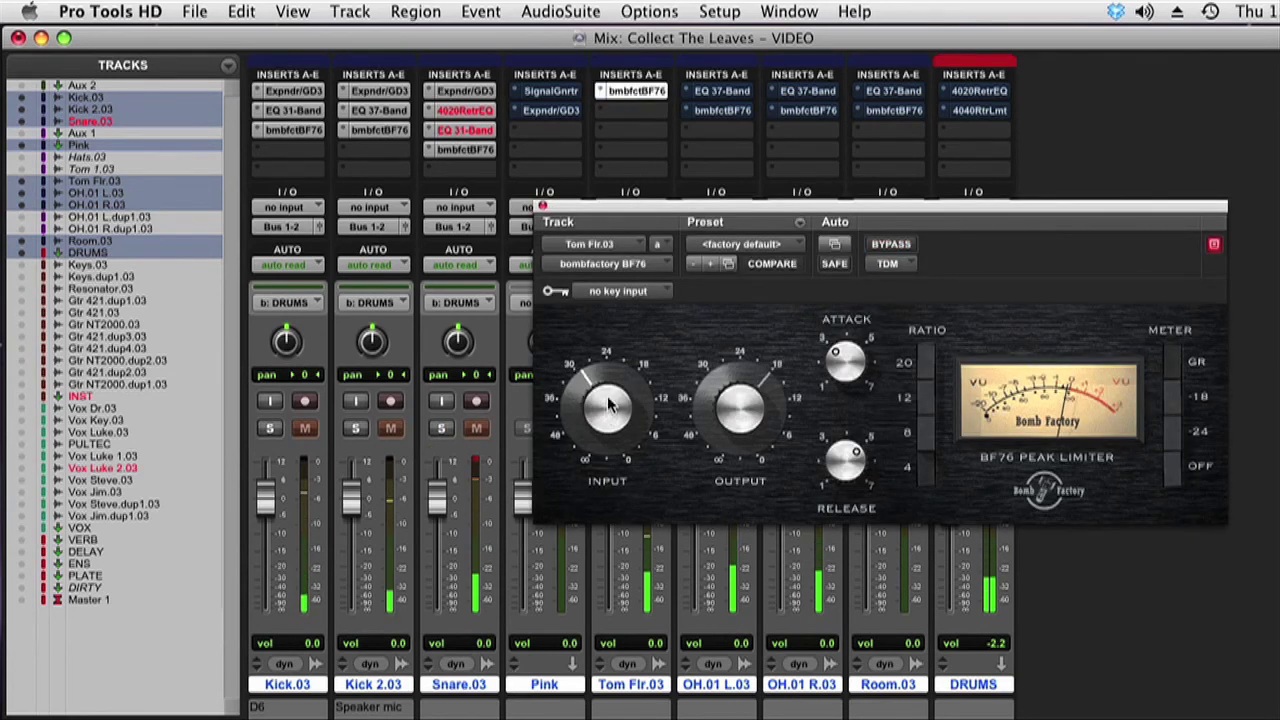
left_click_drag(607, 393, 616, 395)
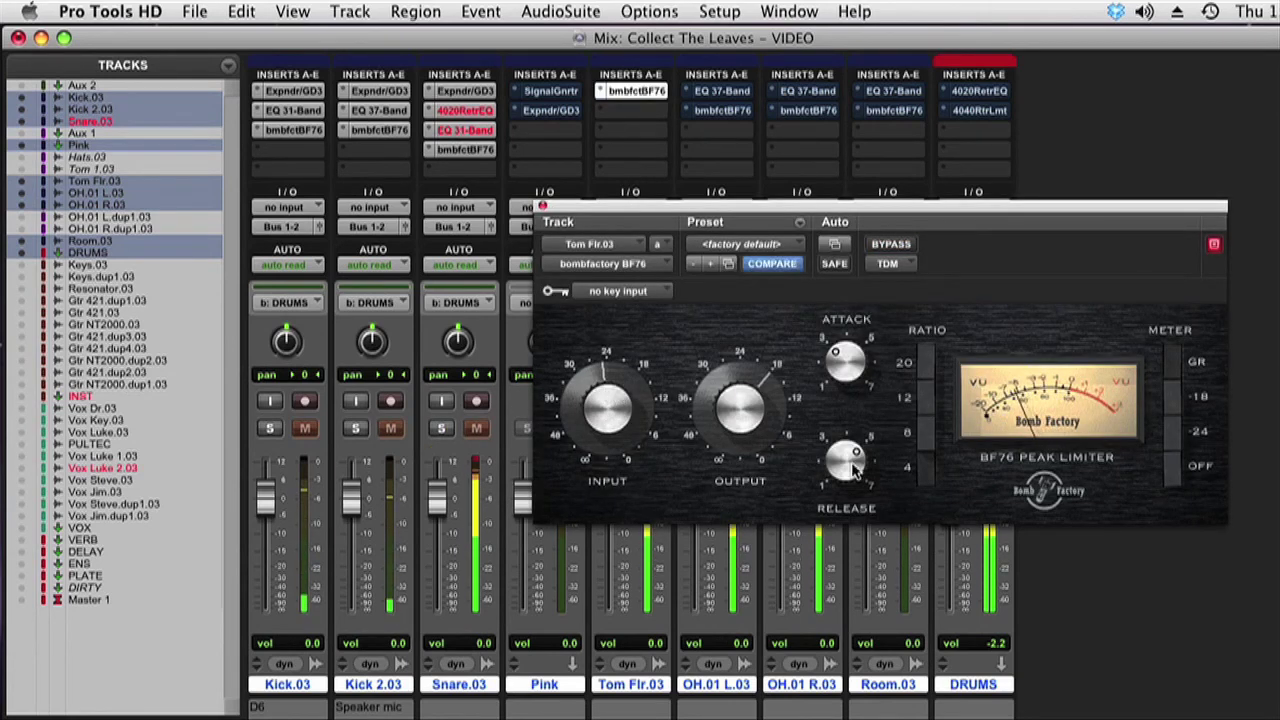
left_click_drag(697, 215, 759, 97)
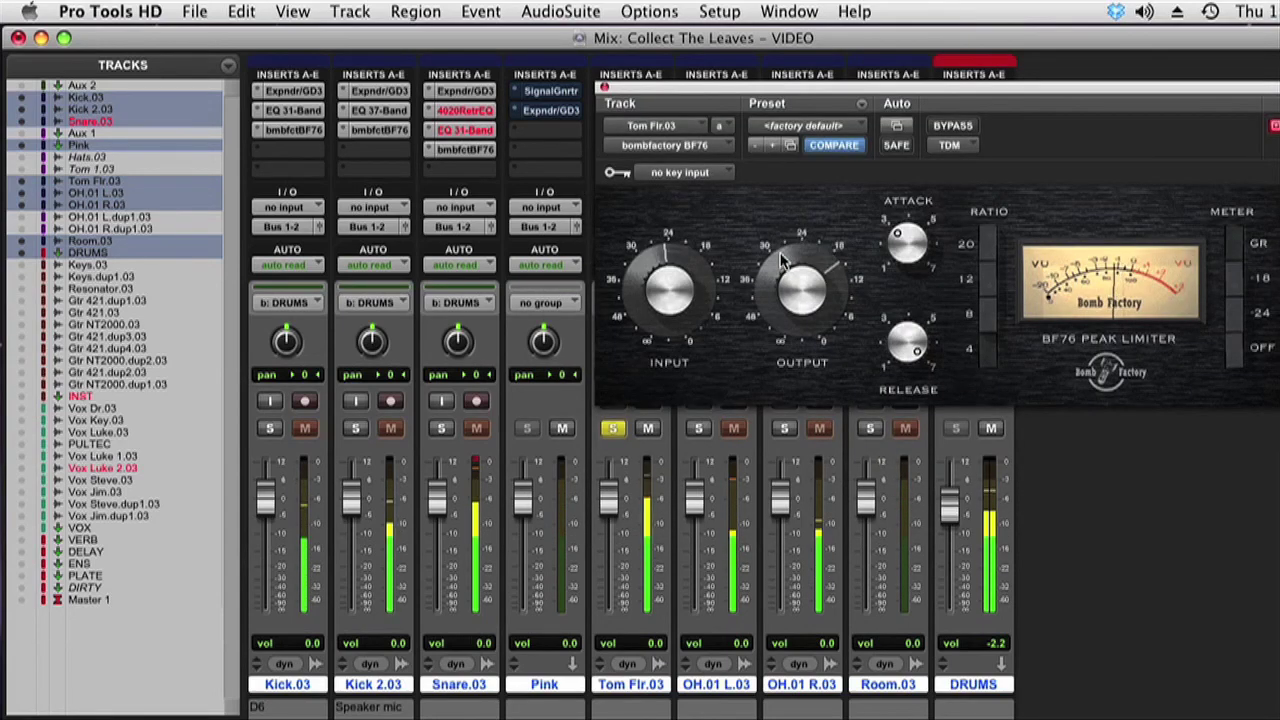
left_click(604, 87)
Solo OH.01 L.03 panned to centre and enable its 7-band EQ with a 6 dB/oct high-pass filter at 435.4 Hz
left_click(698, 428)
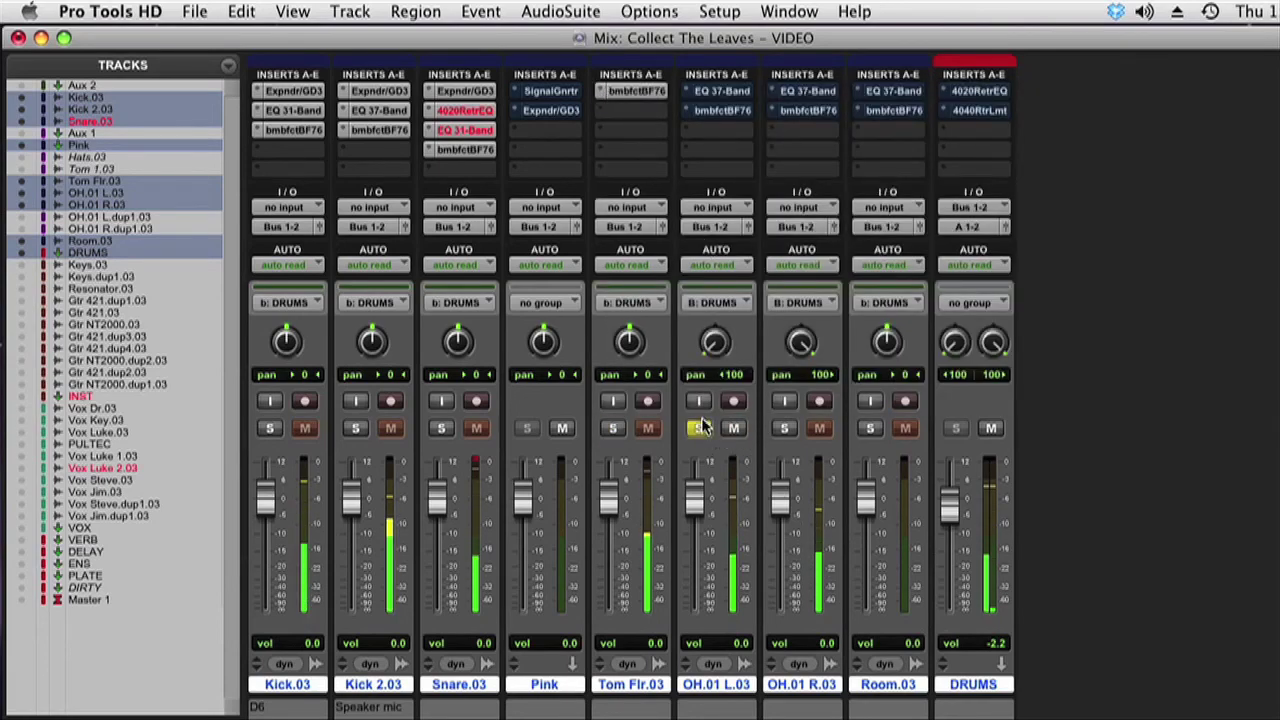
left_click(714, 345, "alt")
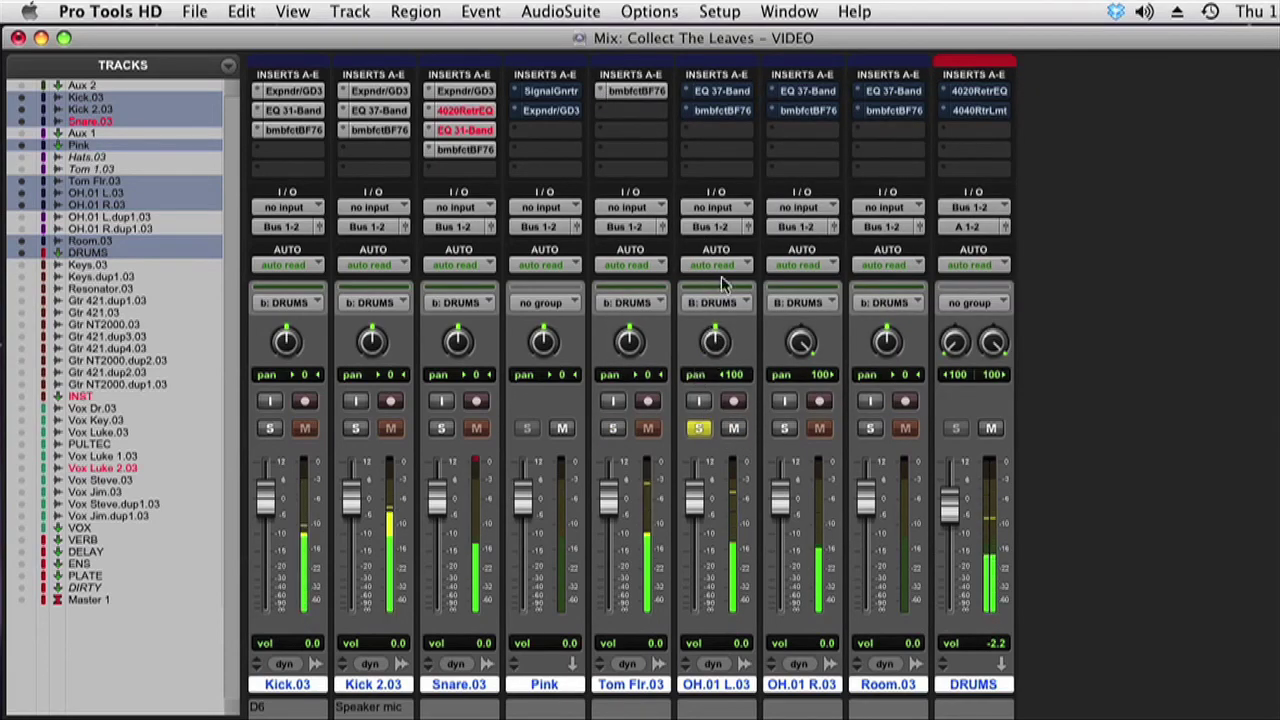
left_click(722, 91)
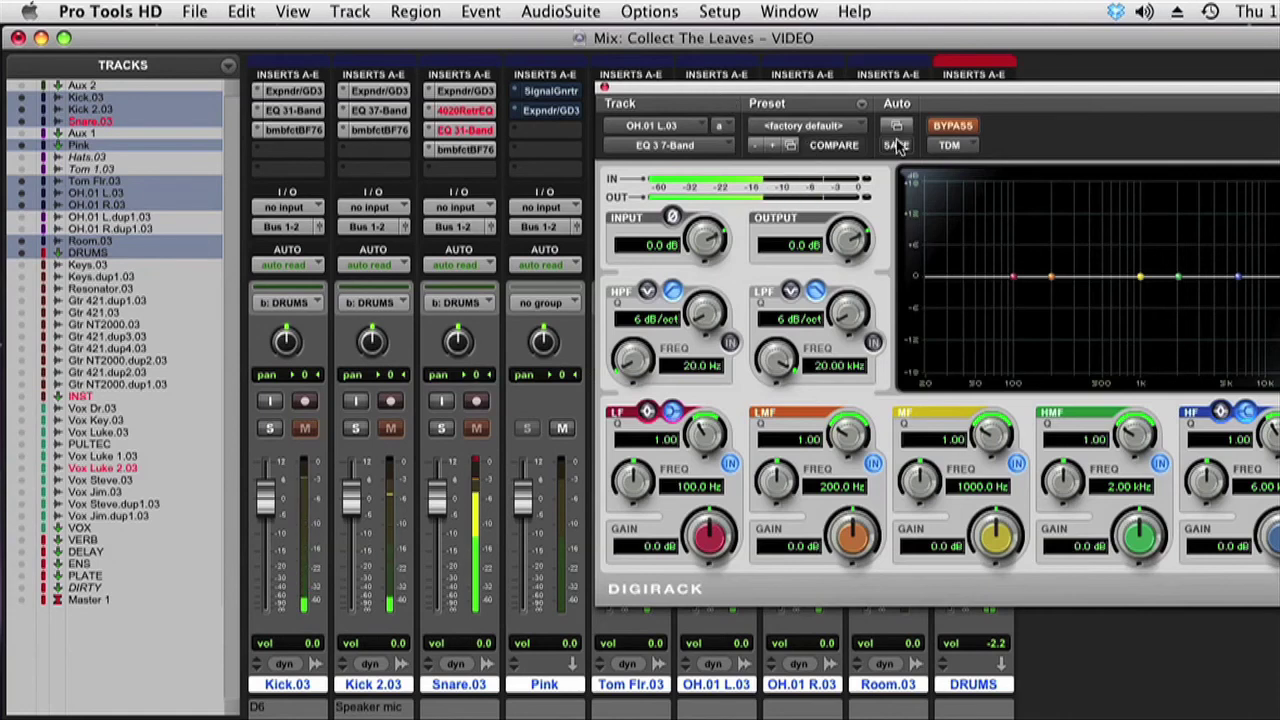
left_click(730, 343)
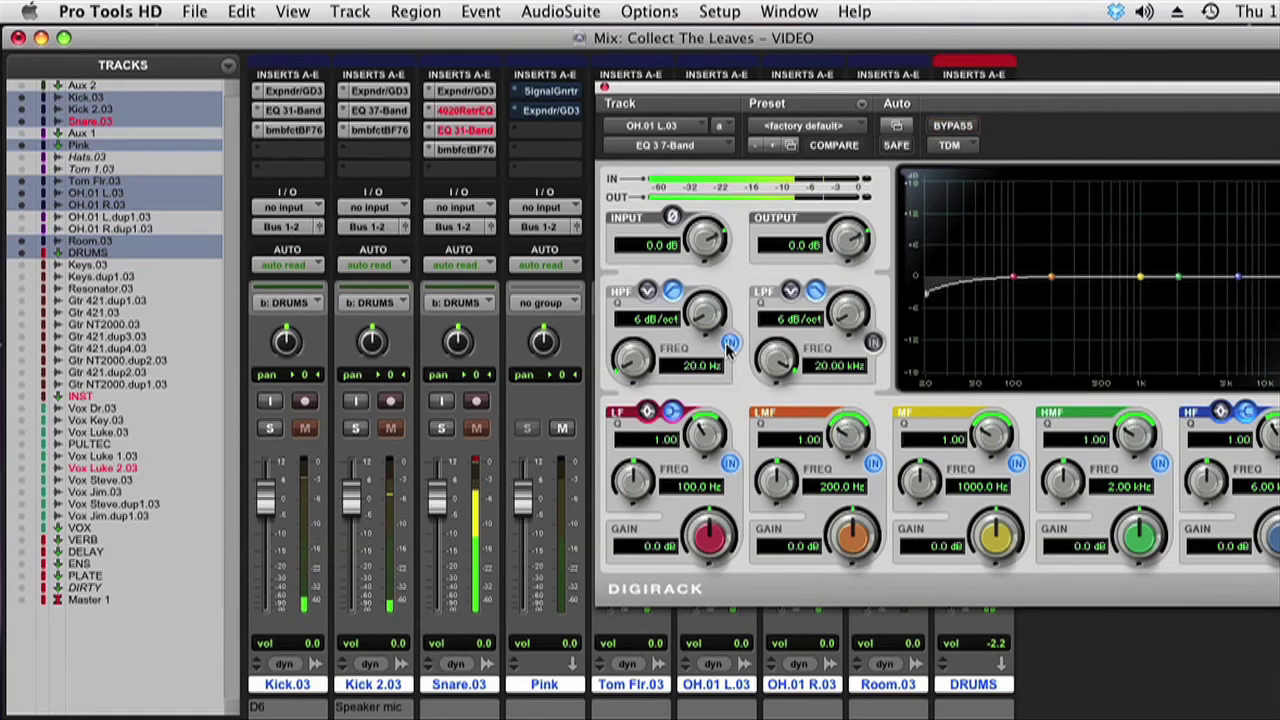
left_click_drag(632, 350, 632, 215)
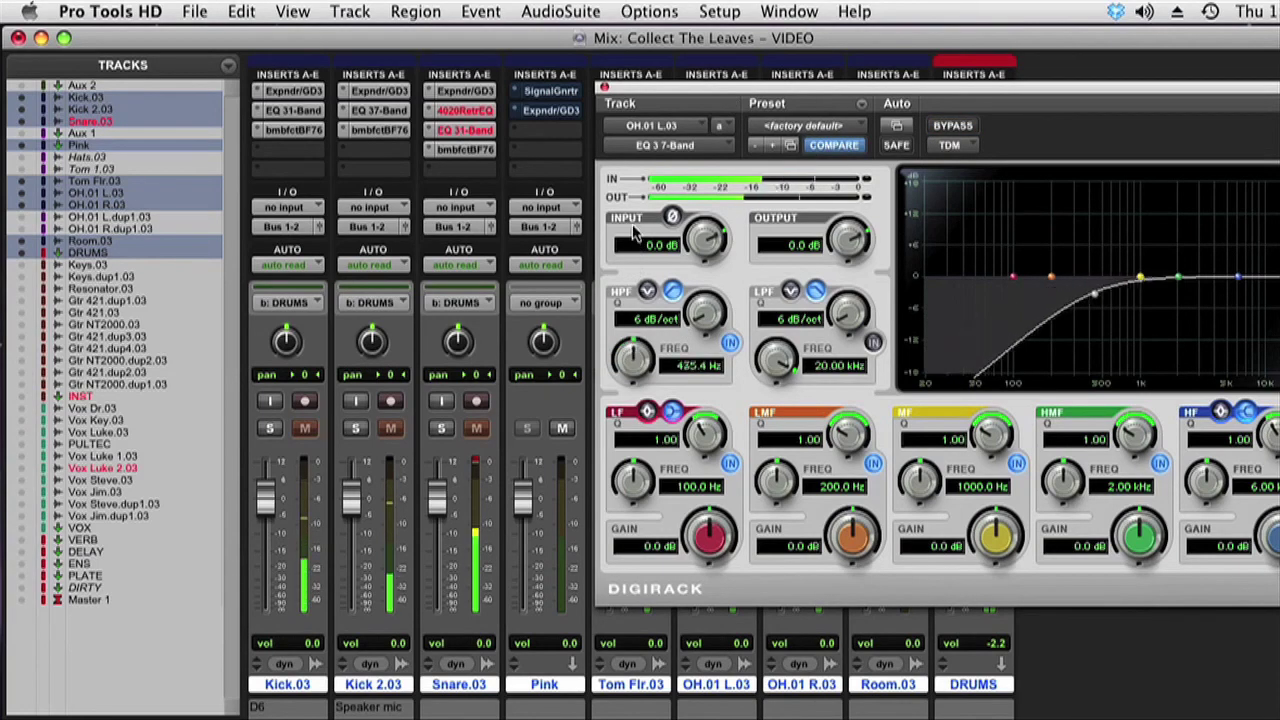
Cut the high-mid band of OH.01 L.03's EQ by 12.4 dB at 5.62 kHz
left_click_drag(1140, 539, 1140, 645)
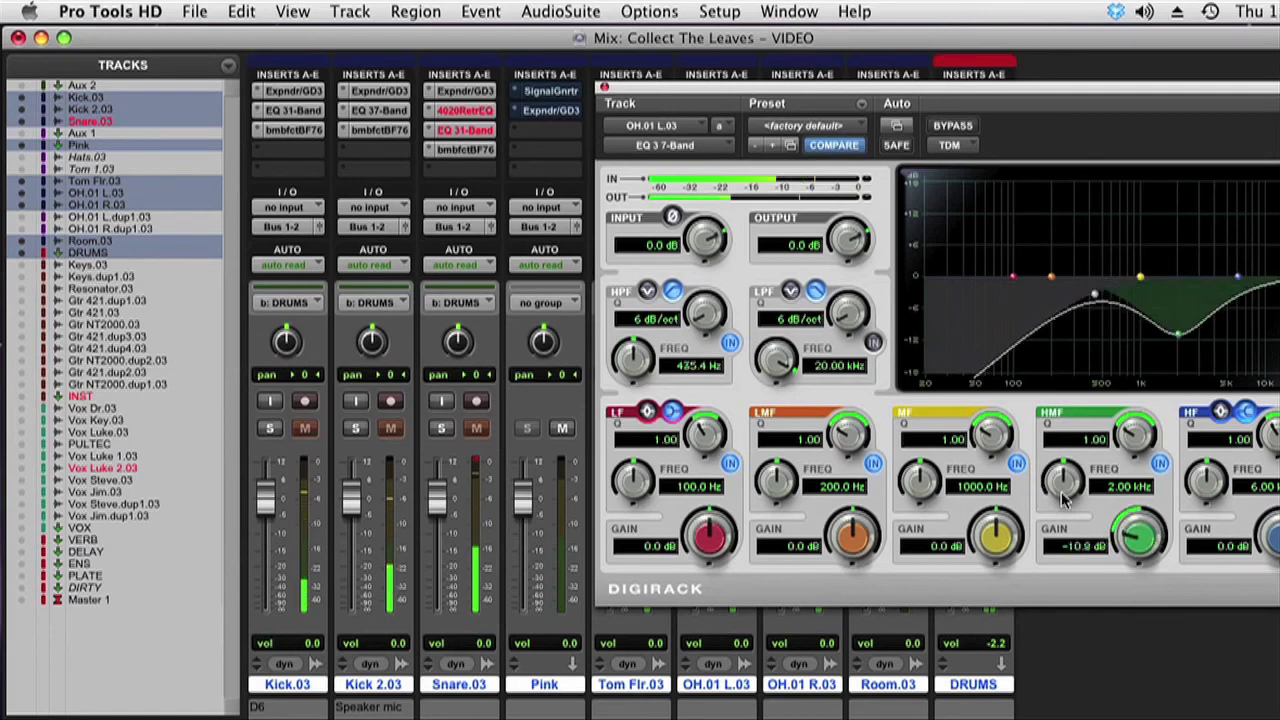
left_click_drag(1060, 484, 1057, 437)
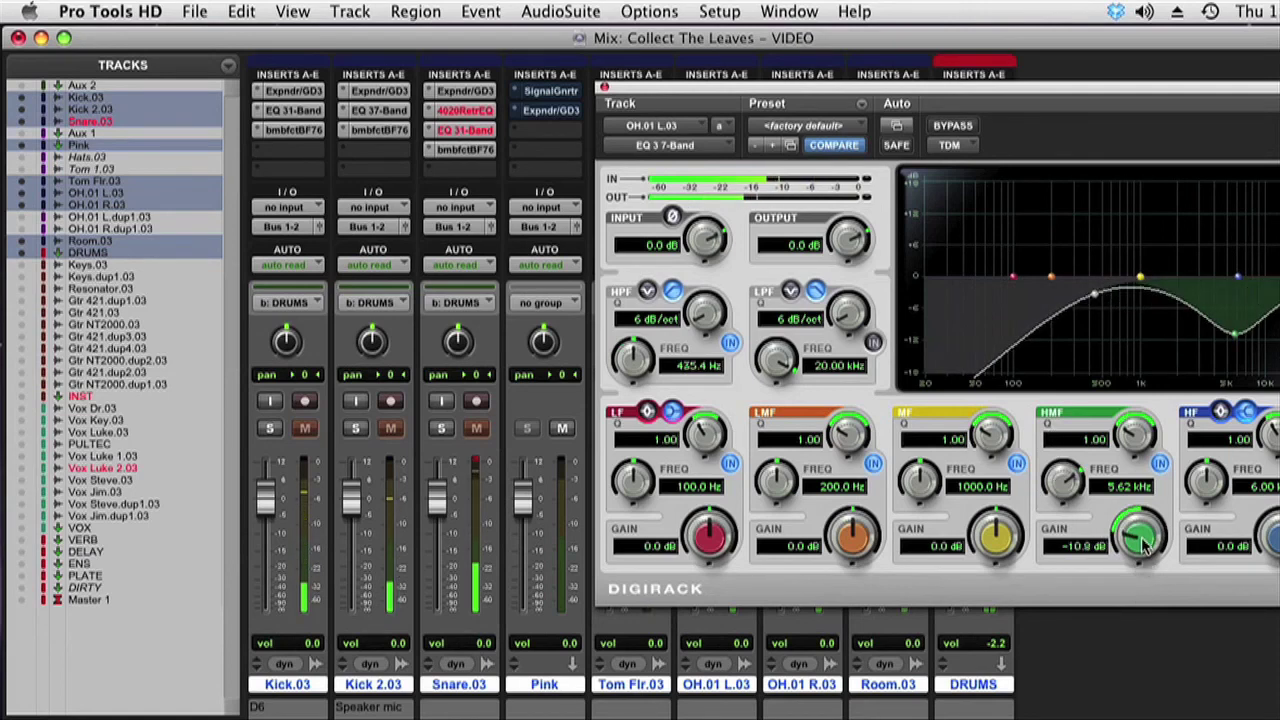
left_click_drag(1143, 541, 1133, 583)
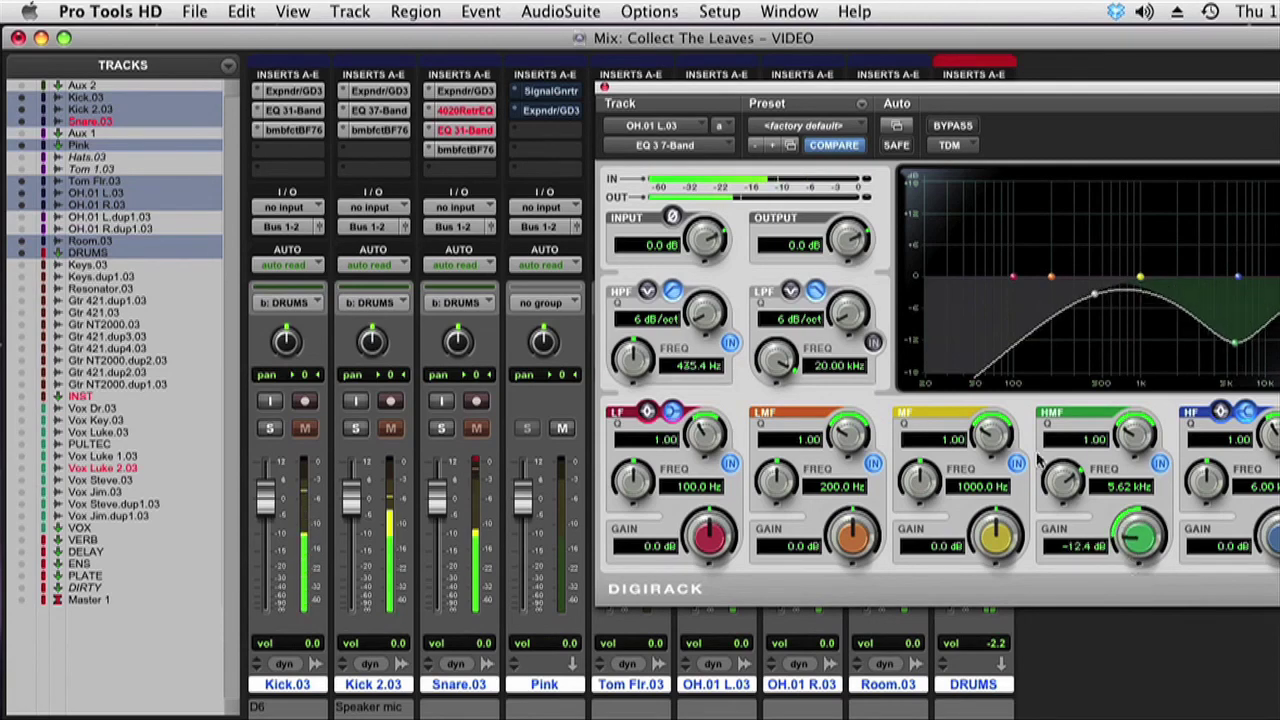
left_click(603, 90)
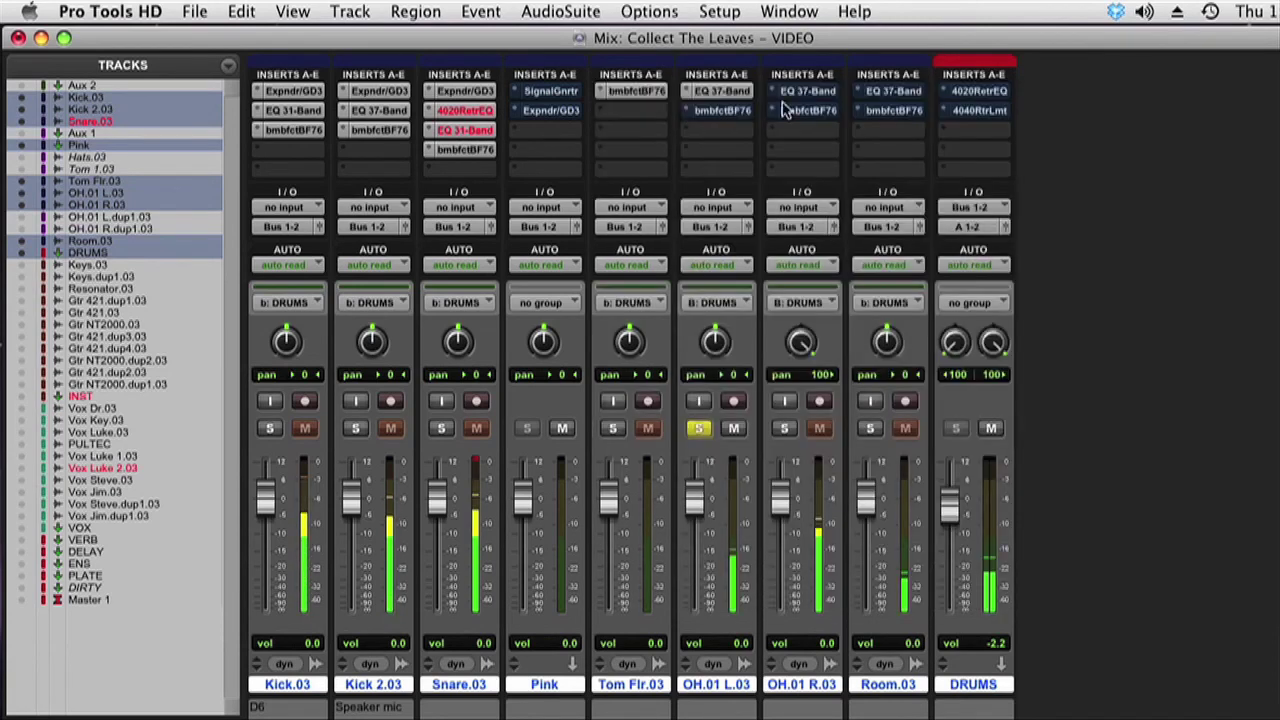
Enable the BF76 limiter on OH.01 L.03 and set its input to about 24
left_click(735, 113)
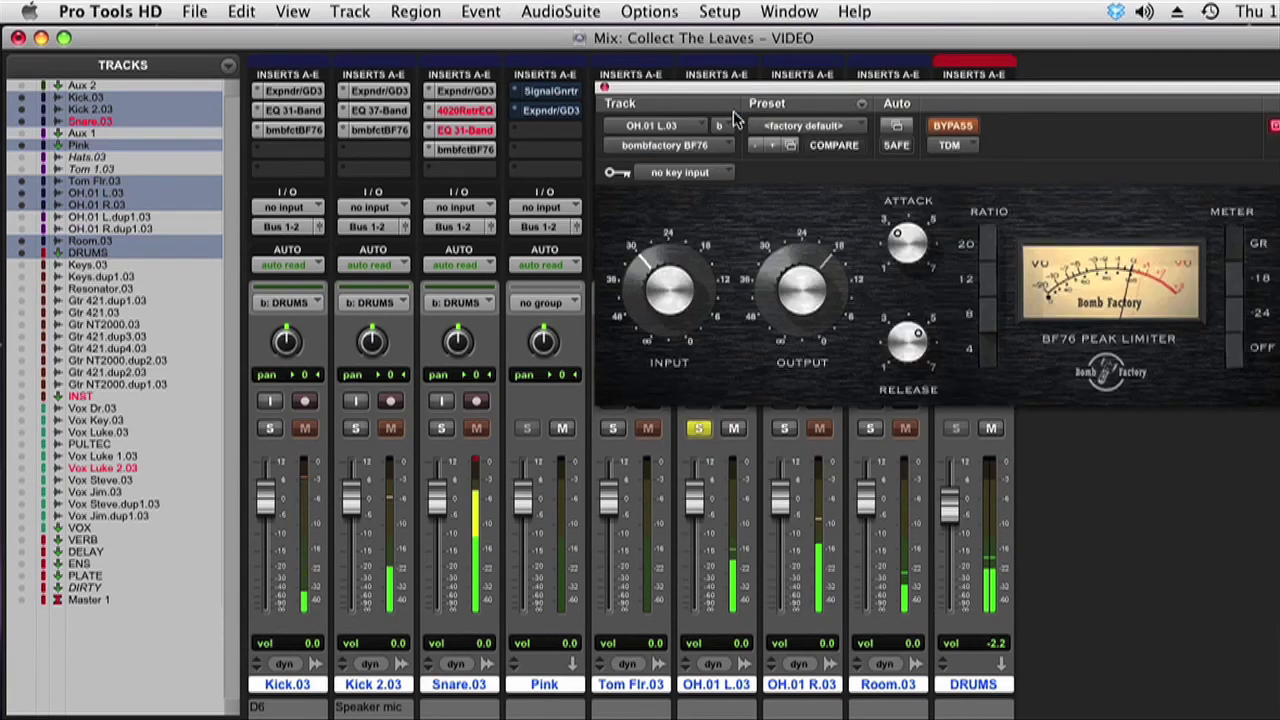
left_click(951, 128)
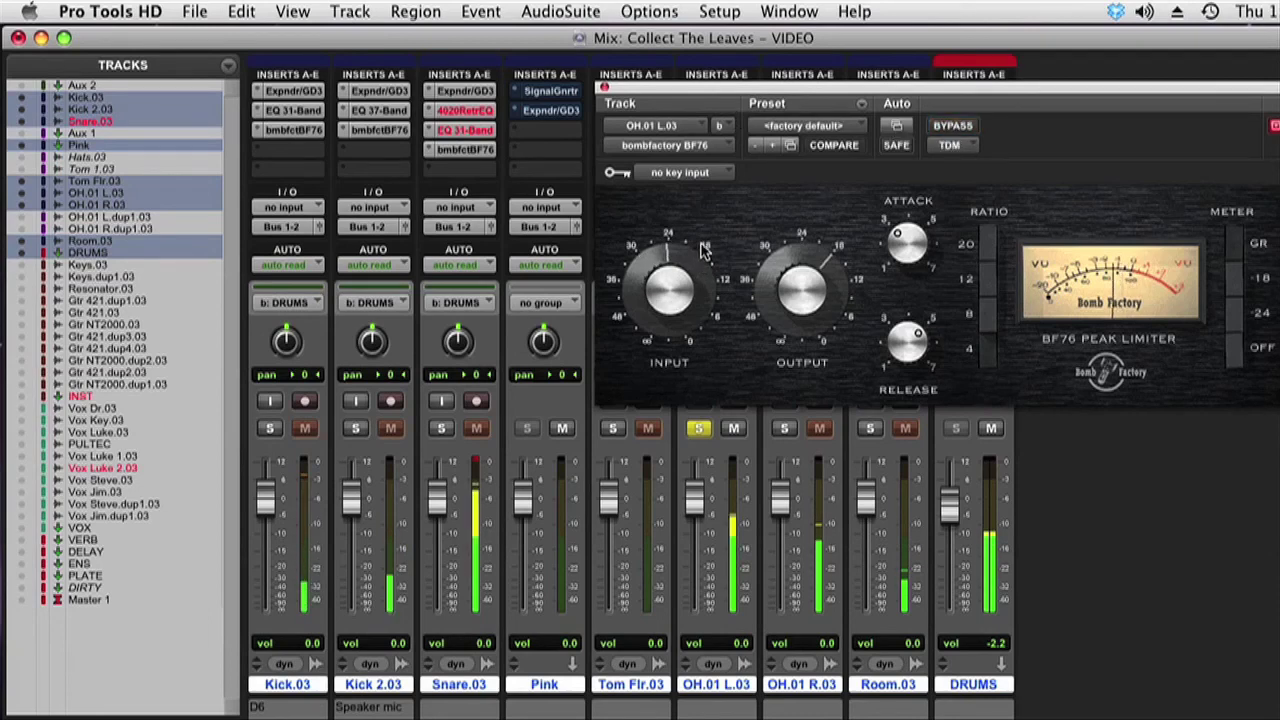
left_click_drag(701, 245, 701, 243)
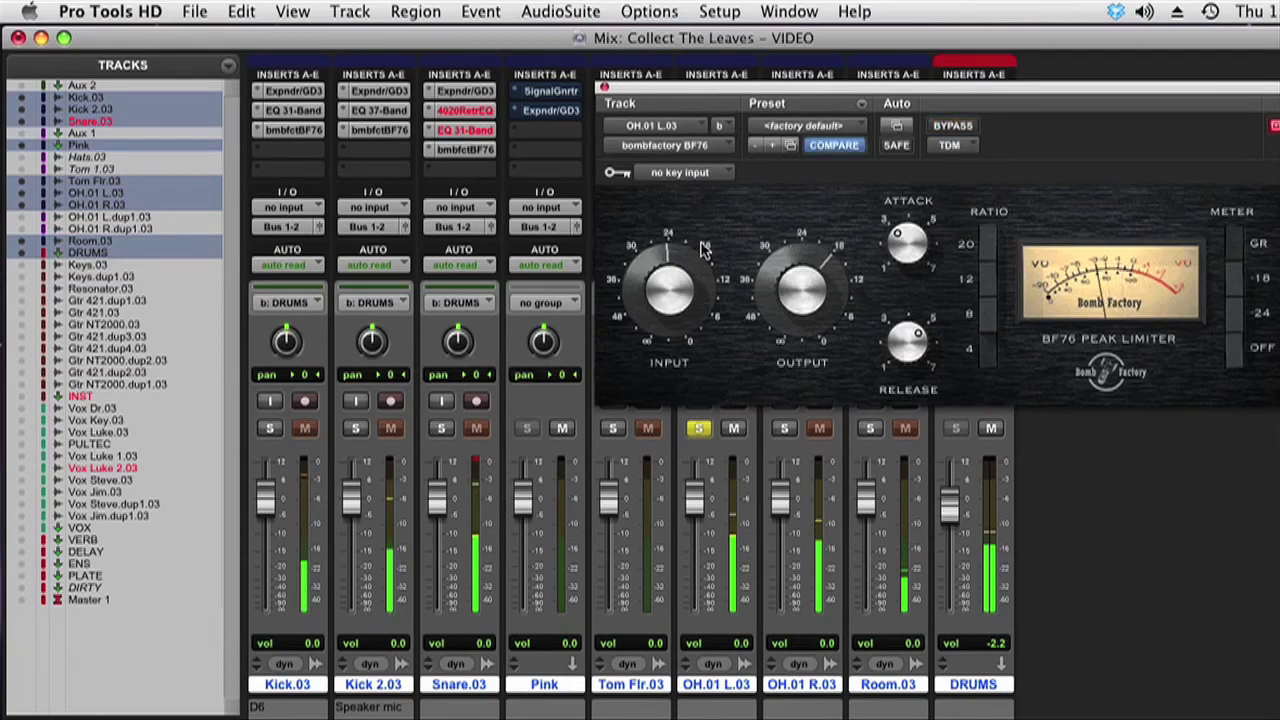
left_click(604, 89)
Deepen OH.01 L.03's high-mid EQ cut to -14.2 dB and copy its EQ and BF76 limiter to OH.01 R.03
left_click(745, 92)
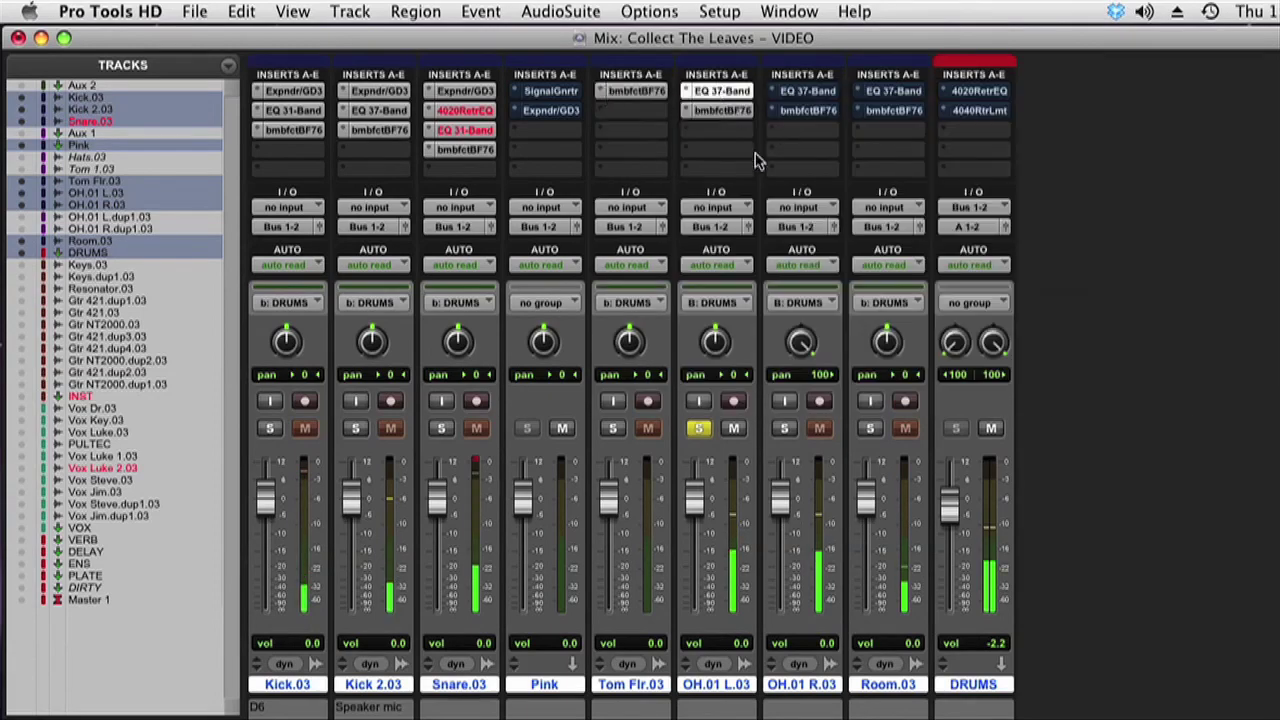
left_click_drag(1128, 533, 1132, 546)
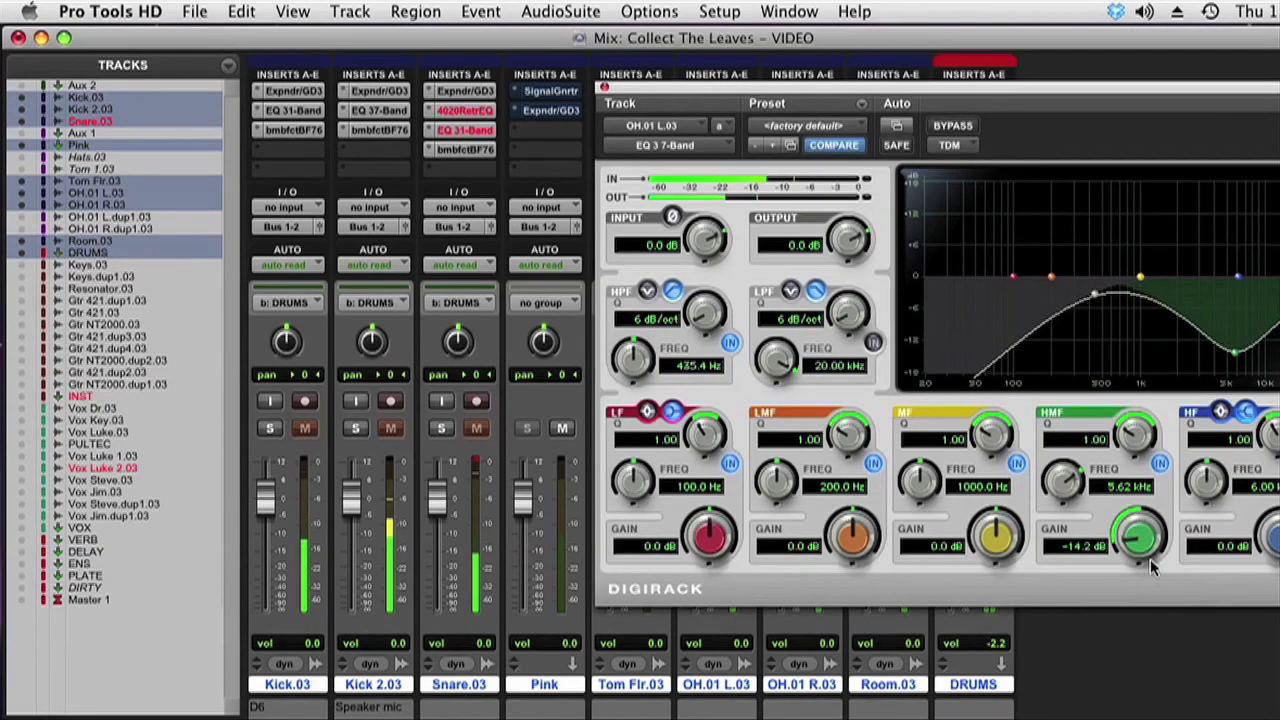
left_click(606, 89)
left_click_drag(707, 92, 795, 122)
Pan OH.01 L.03 to 99 left and solo OH.01 R.03 together with it
left_click_drag(720, 340, 752, 512)
left_click(784, 428)
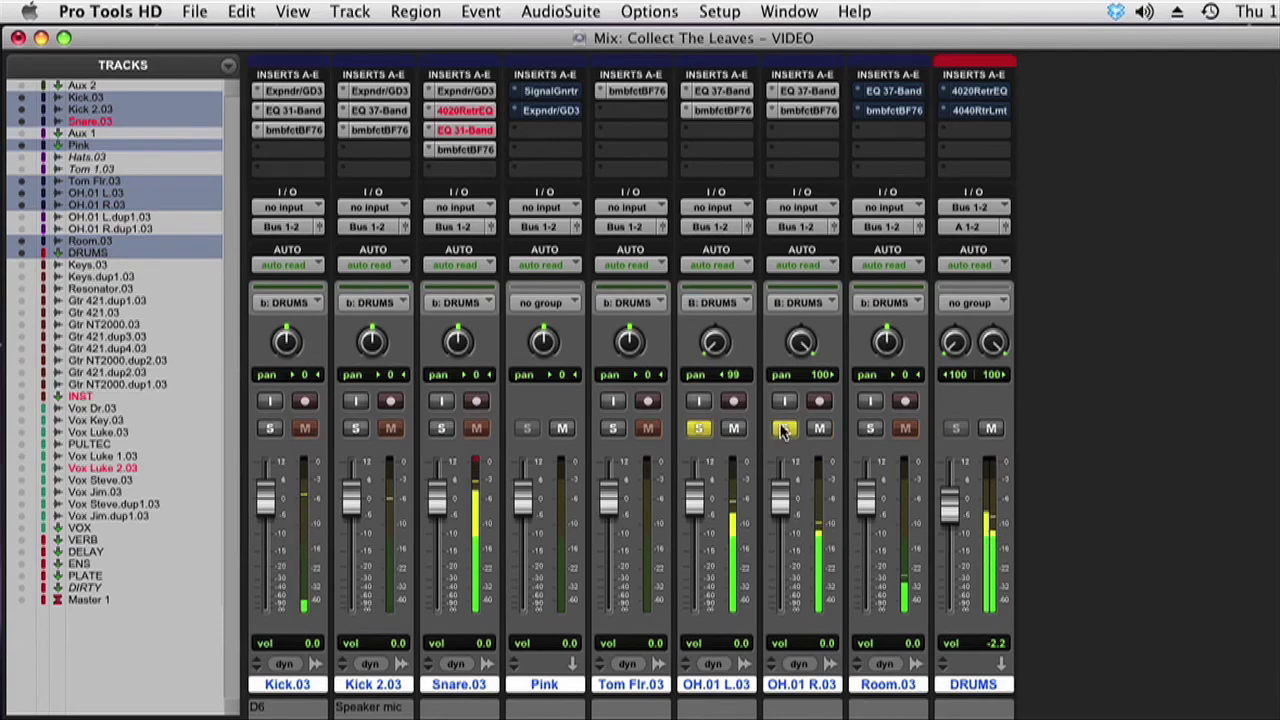
Solo Room.03 and enable its 7-band EQ with a 24 dB/oct low-pass filter at 2.01 kHz and a 14.9 dB mid boost at 1000 Hz
left_click(870, 428, "super")
left_click(893, 91)
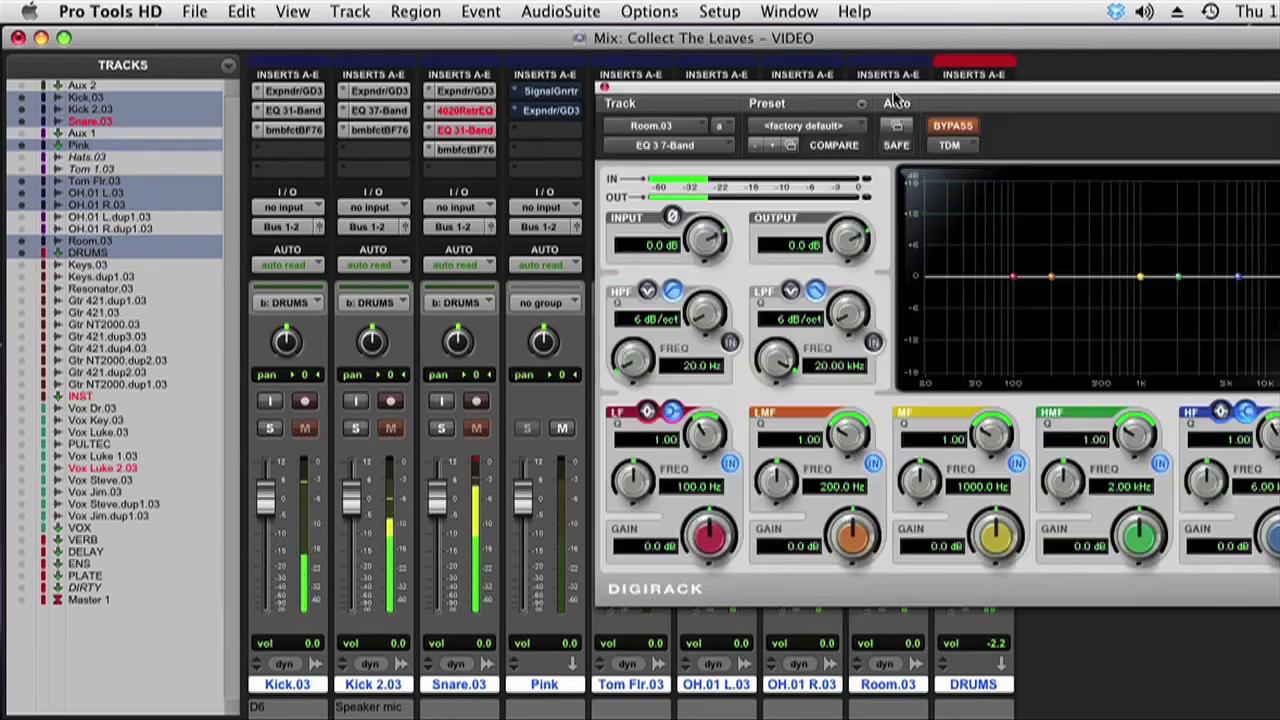
left_click(873, 342)
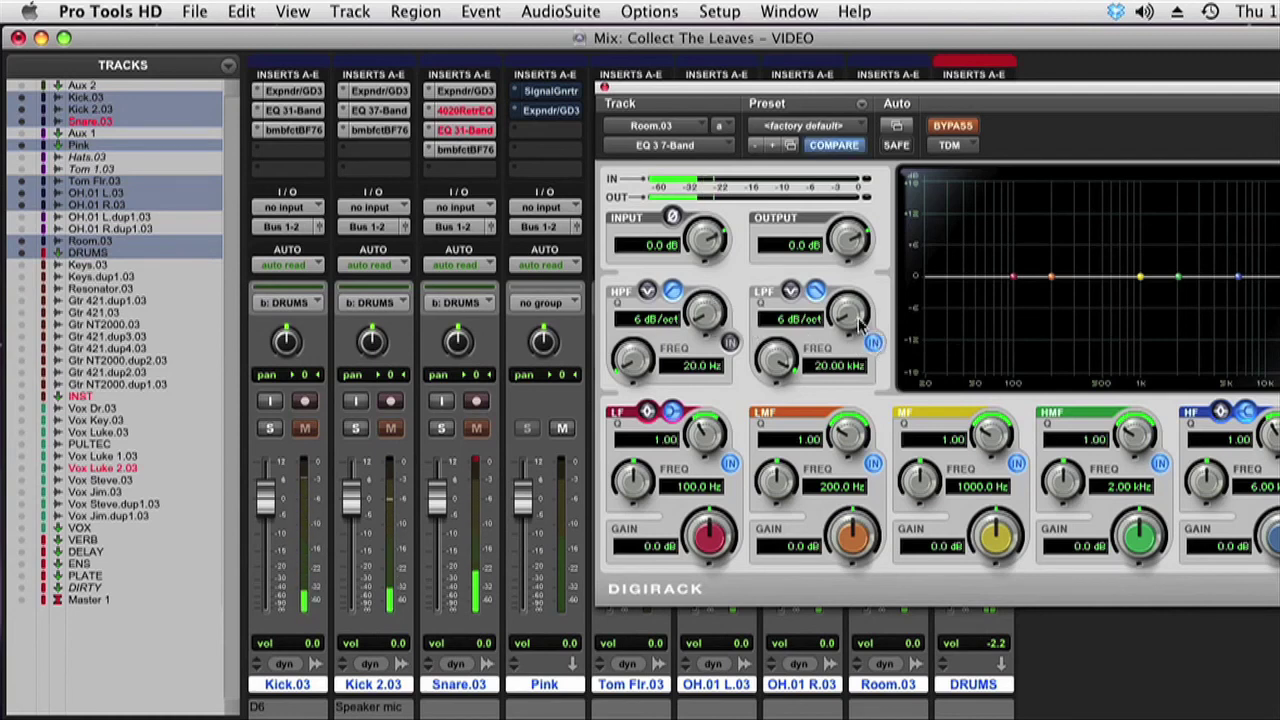
left_click_drag(785, 352, 785, 395)
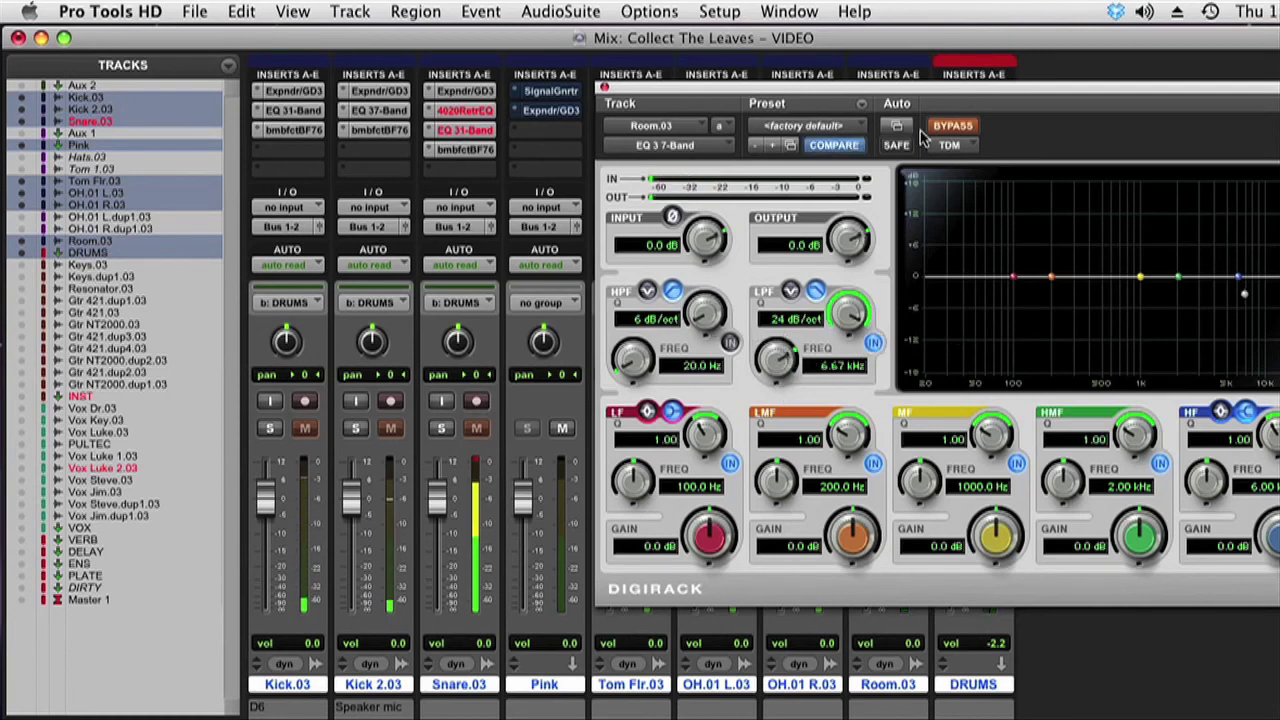
left_click(953, 127)
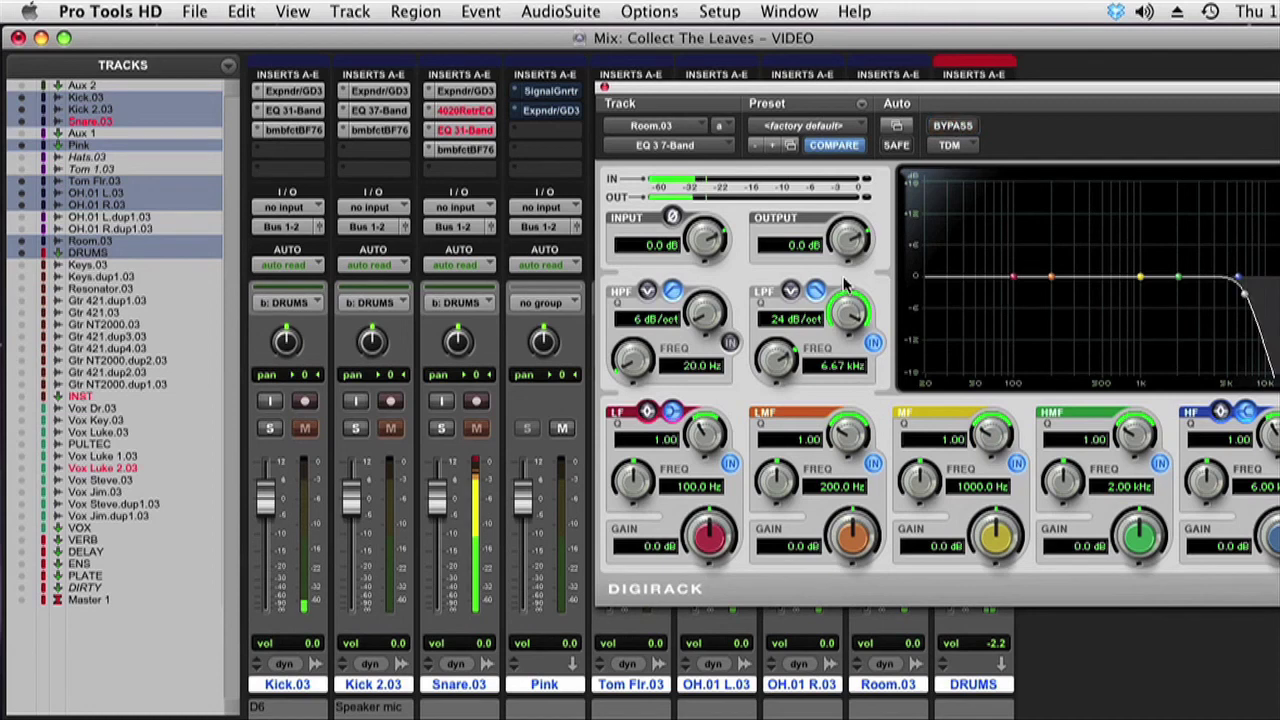
left_click_drag(790, 360, 782, 414)
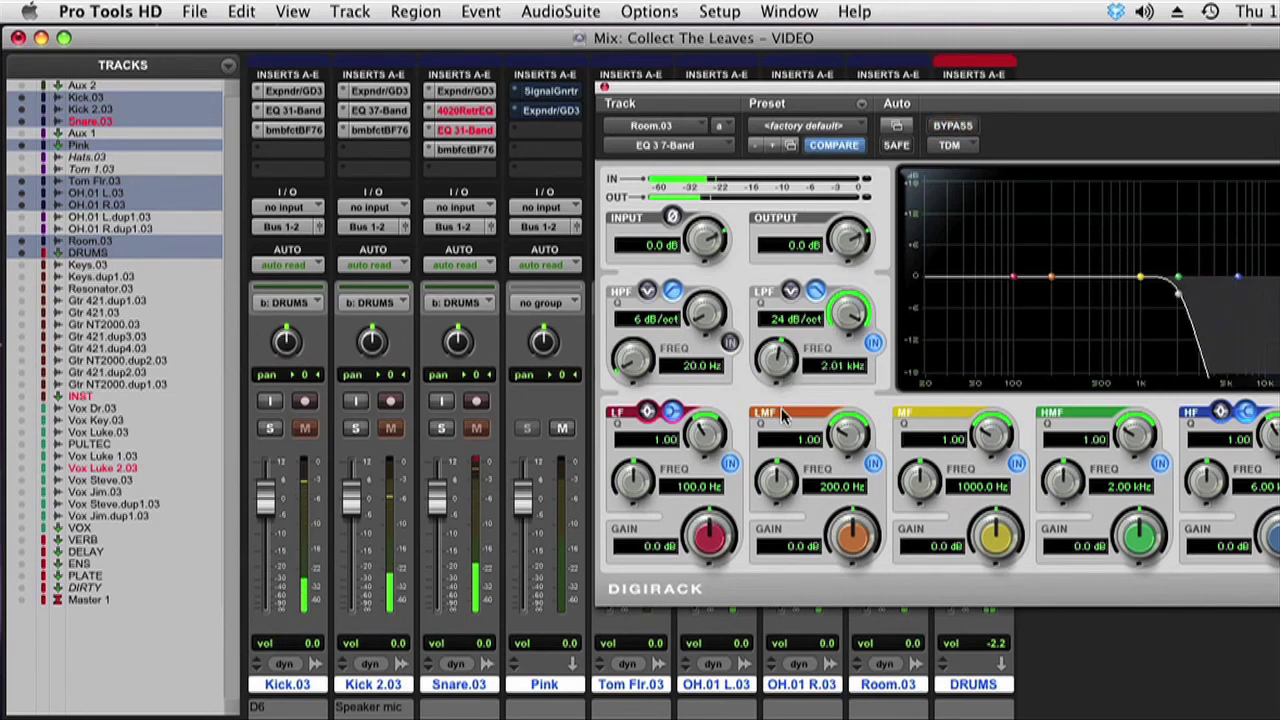
left_click_drag(1015, 540, 1012, 458)
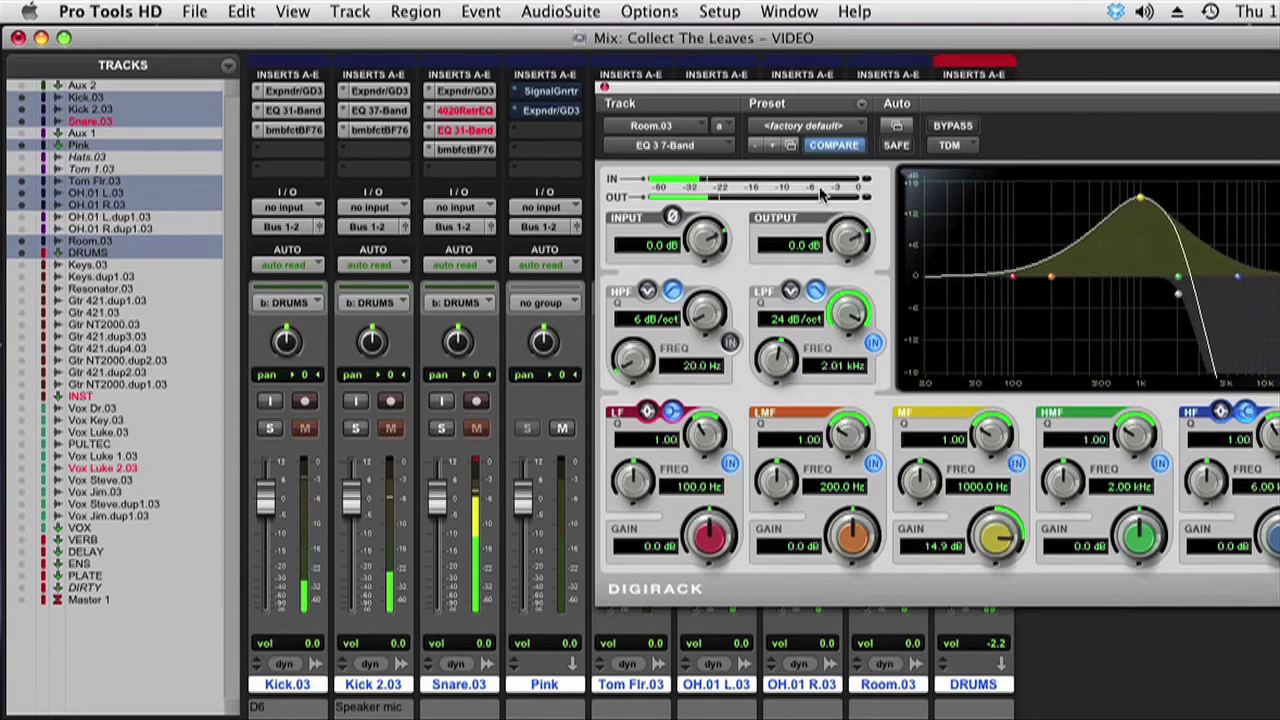
left_click(604, 90)
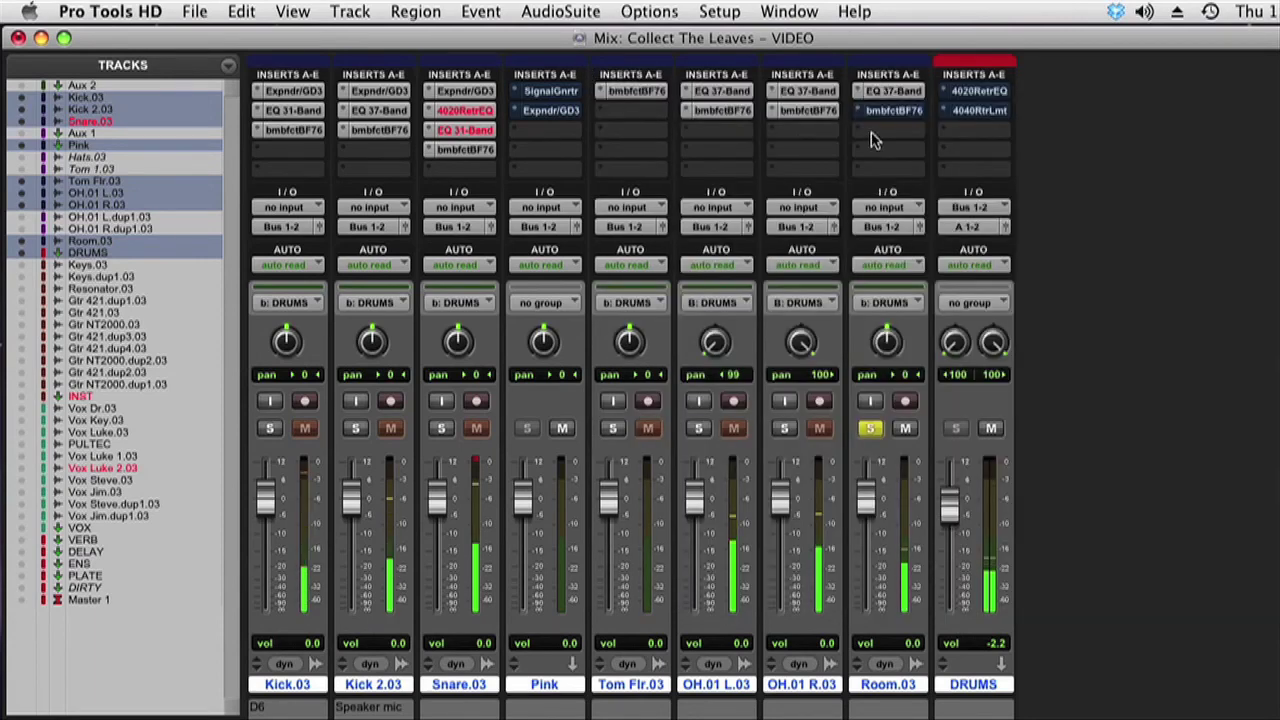
Enable the BF76 limiter on Room.03 with the input at about 22 and a ratio of 4
left_click(886, 114)
left_click_drag(660, 302, 707, 292)
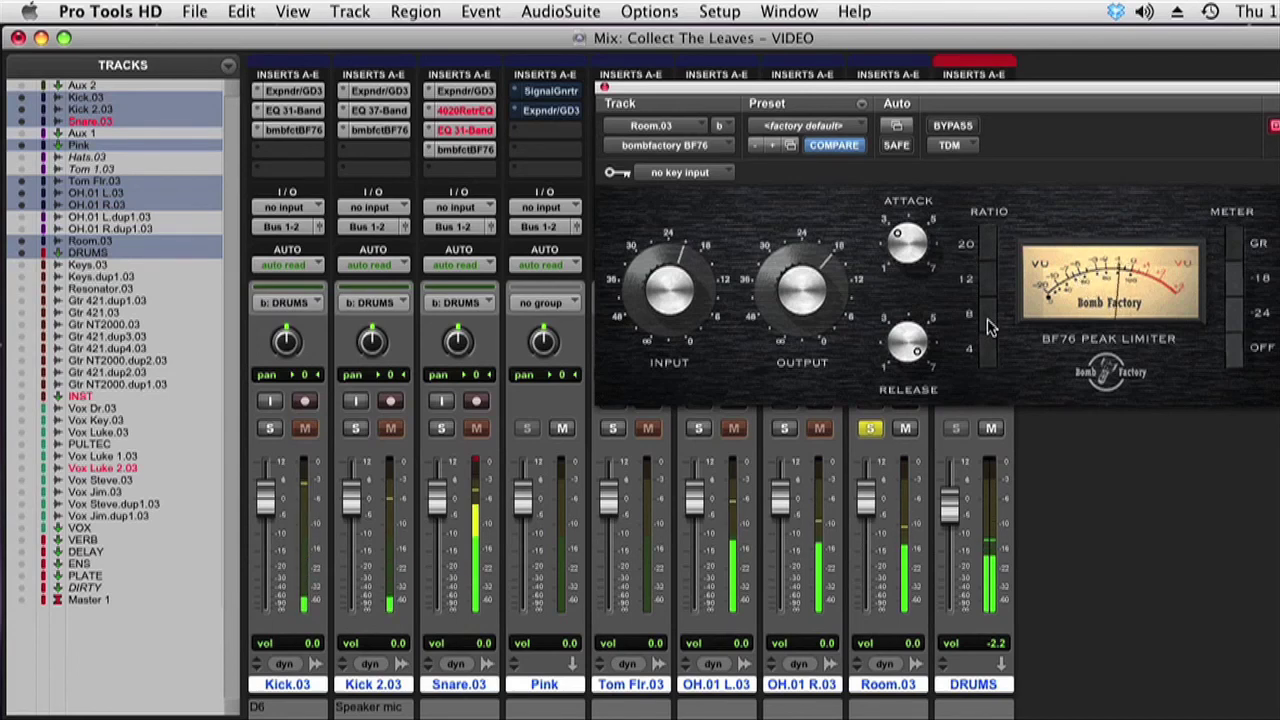
left_click(988, 347)
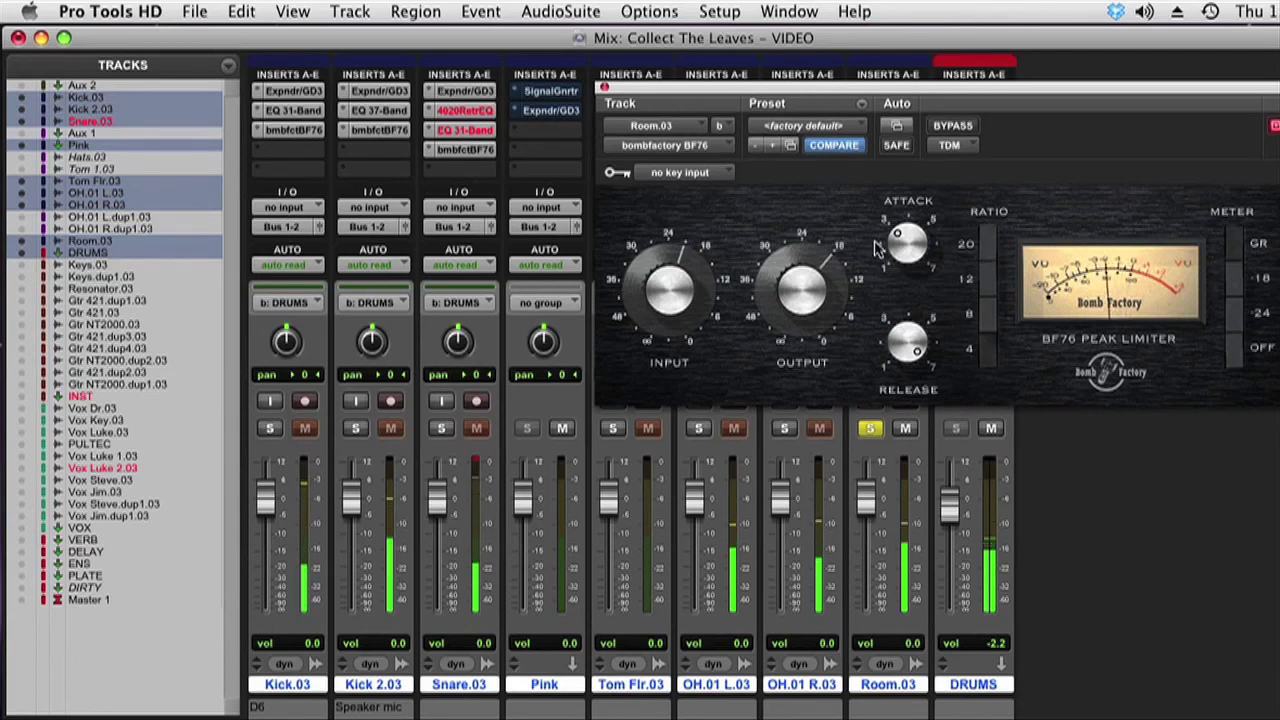
left_click(602, 89)
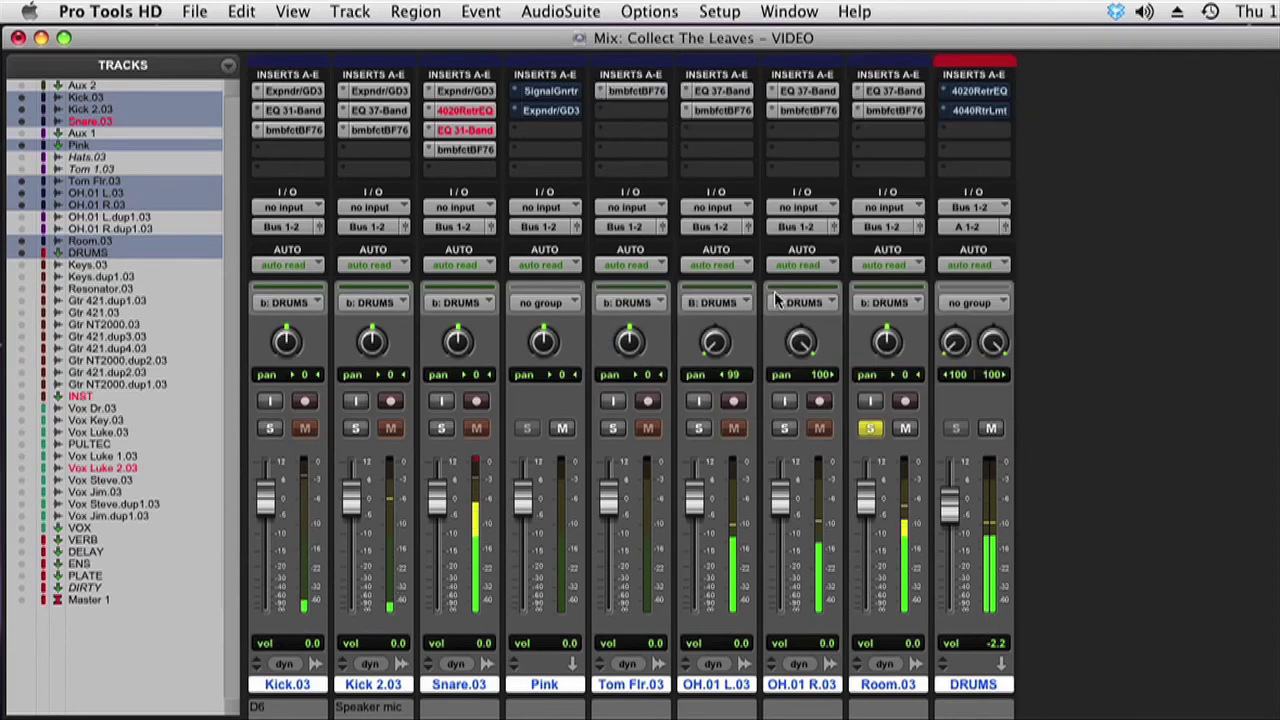
Solo all drum tracks and activate Pink's Signal Generator and Expander/Gate, keying the gate externally from Bus 9
left_click(783, 430)
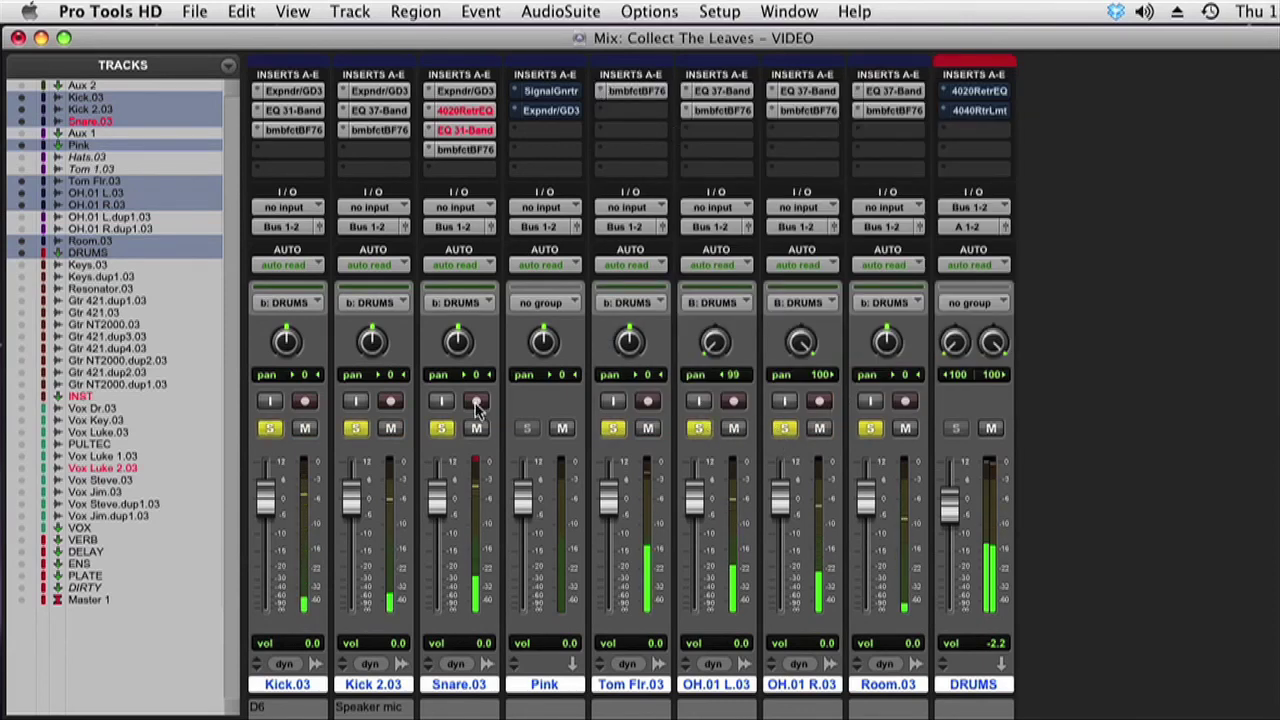
left_click(545, 93, "super")
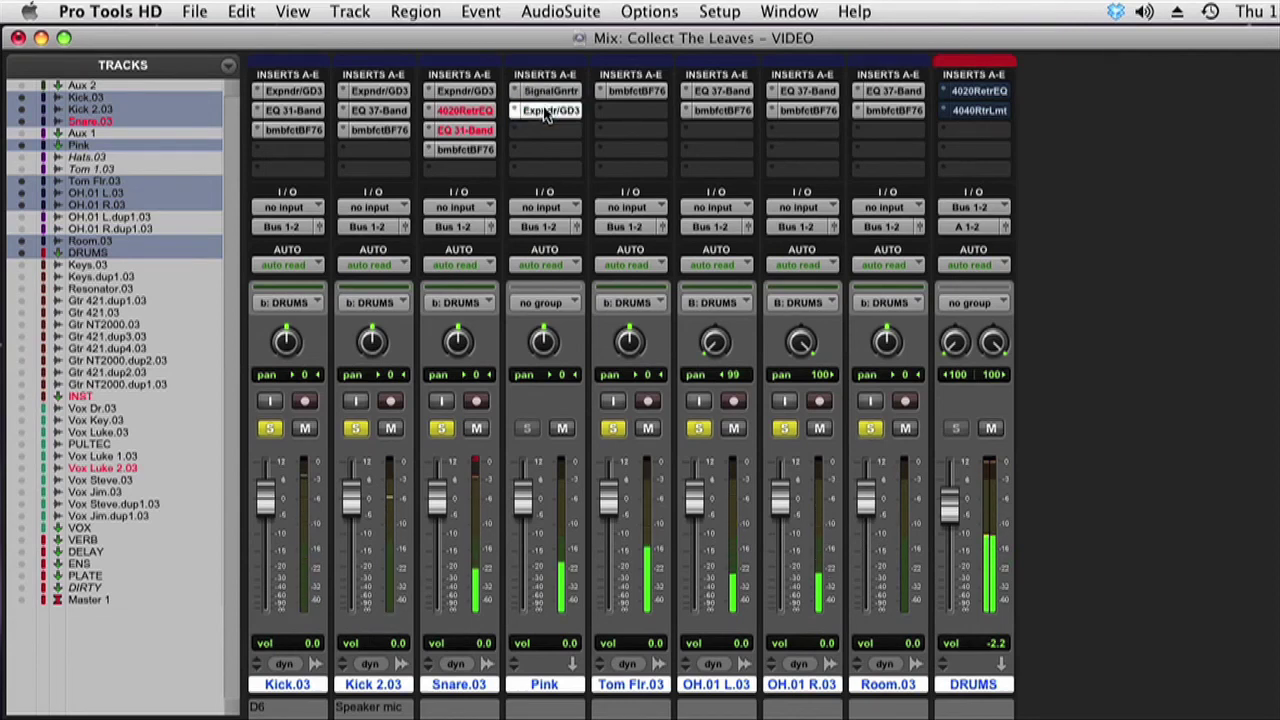
left_click(548, 110)
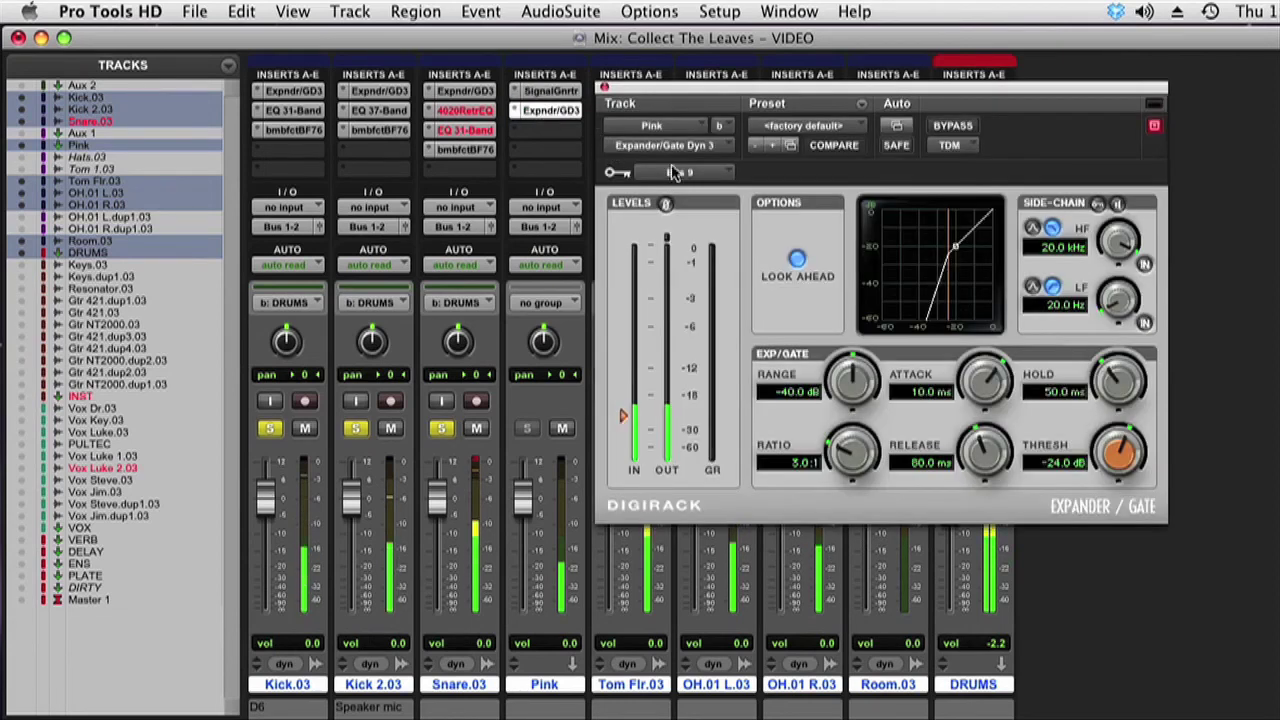
left_click(1097, 204)
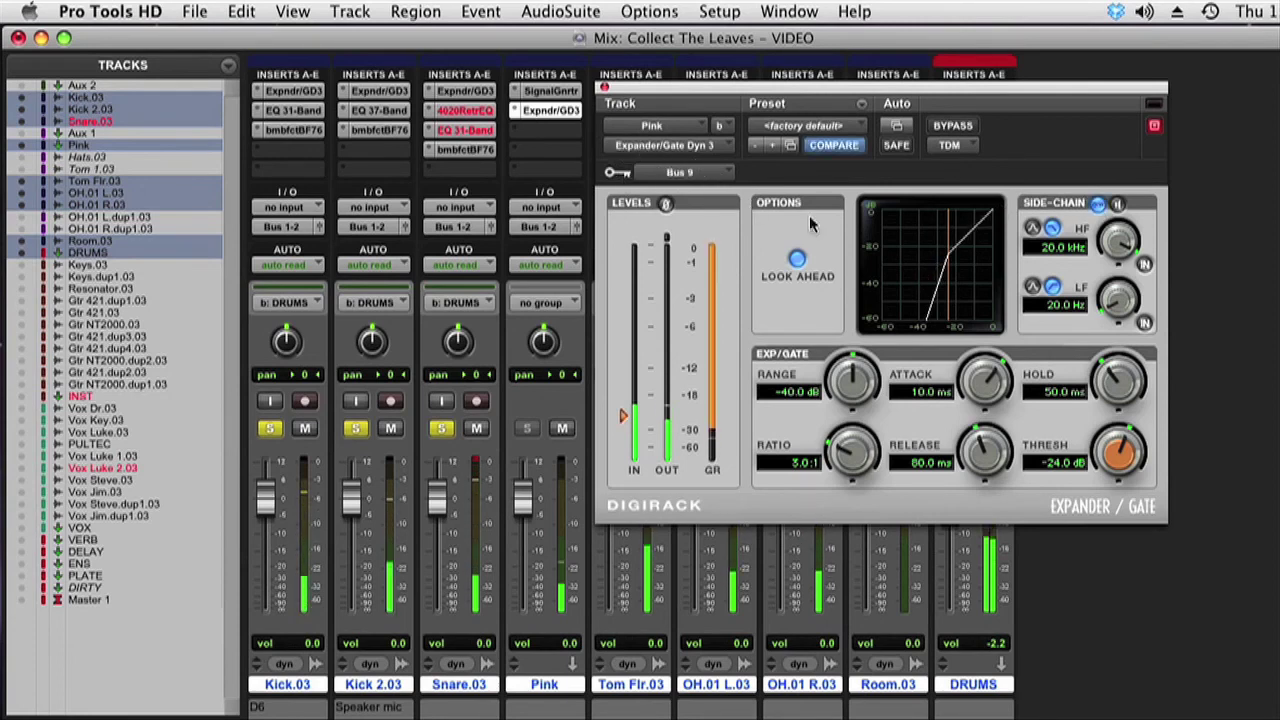
Set the Pink gate's hold and release to 5.0 ms, solo Snare.03, and adjust the gate's attack to 169.5 µs
left_click_drag(1093, 388, 1095, 470)
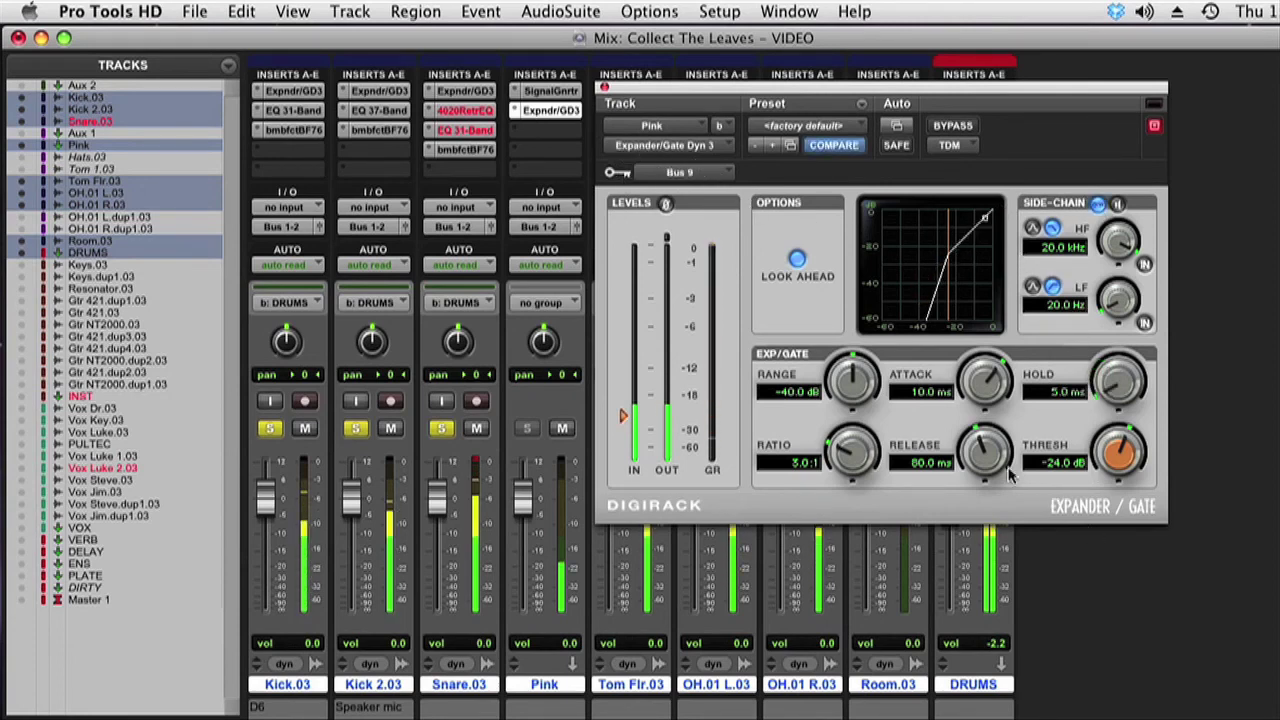
left_click_drag(985, 450, 988, 575)
left_click_drag(980, 398, 985, 518)
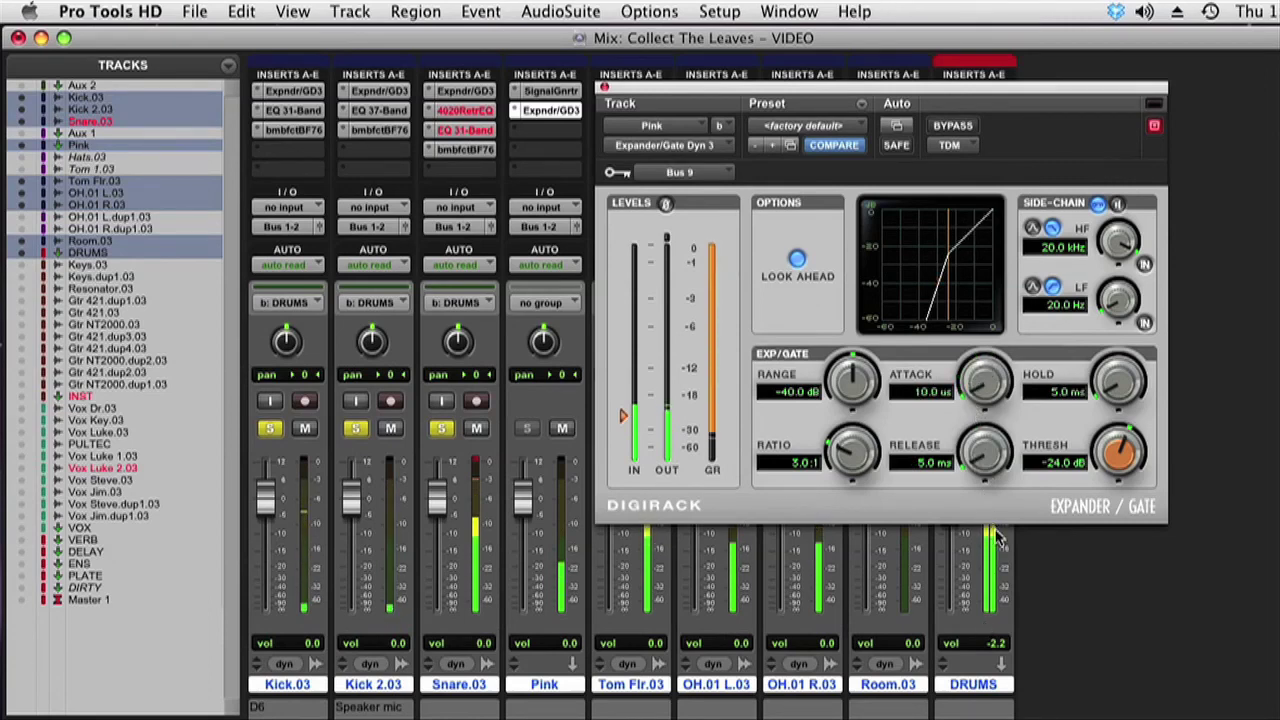
left_click_drag(996, 540, 998, 545)
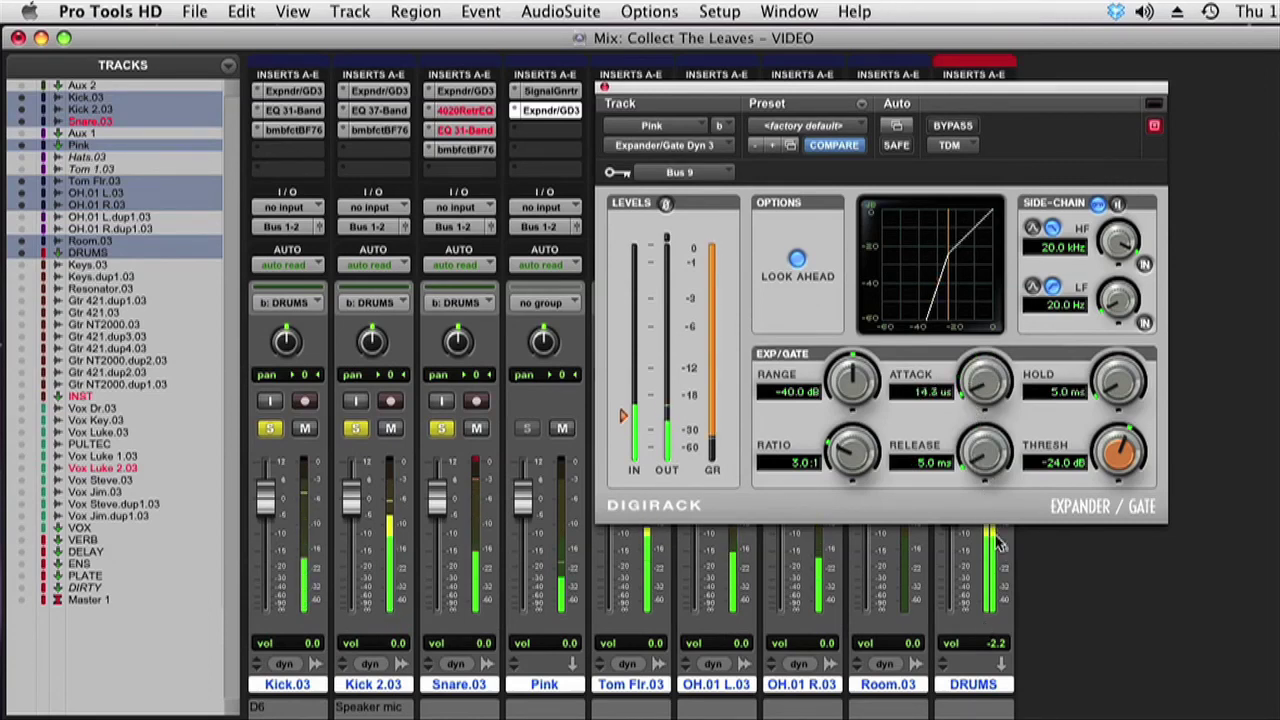
left_click(443, 429)
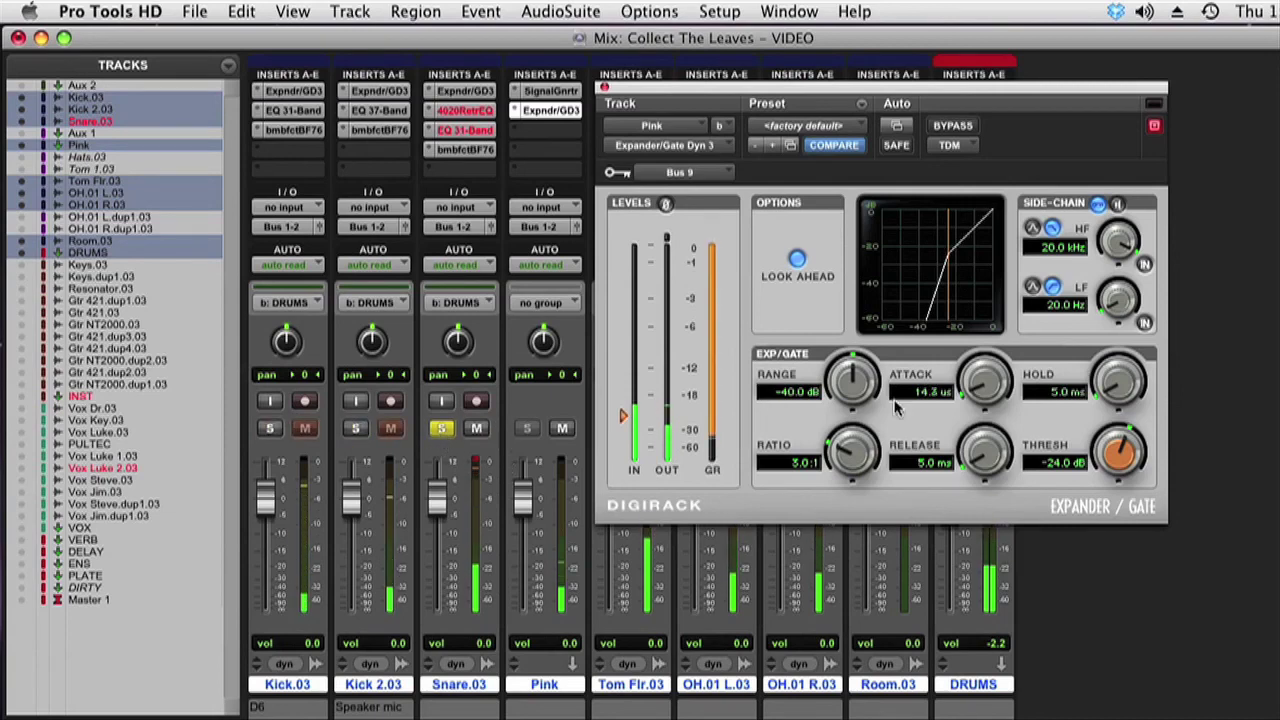
left_click_drag(987, 393, 979, 335)
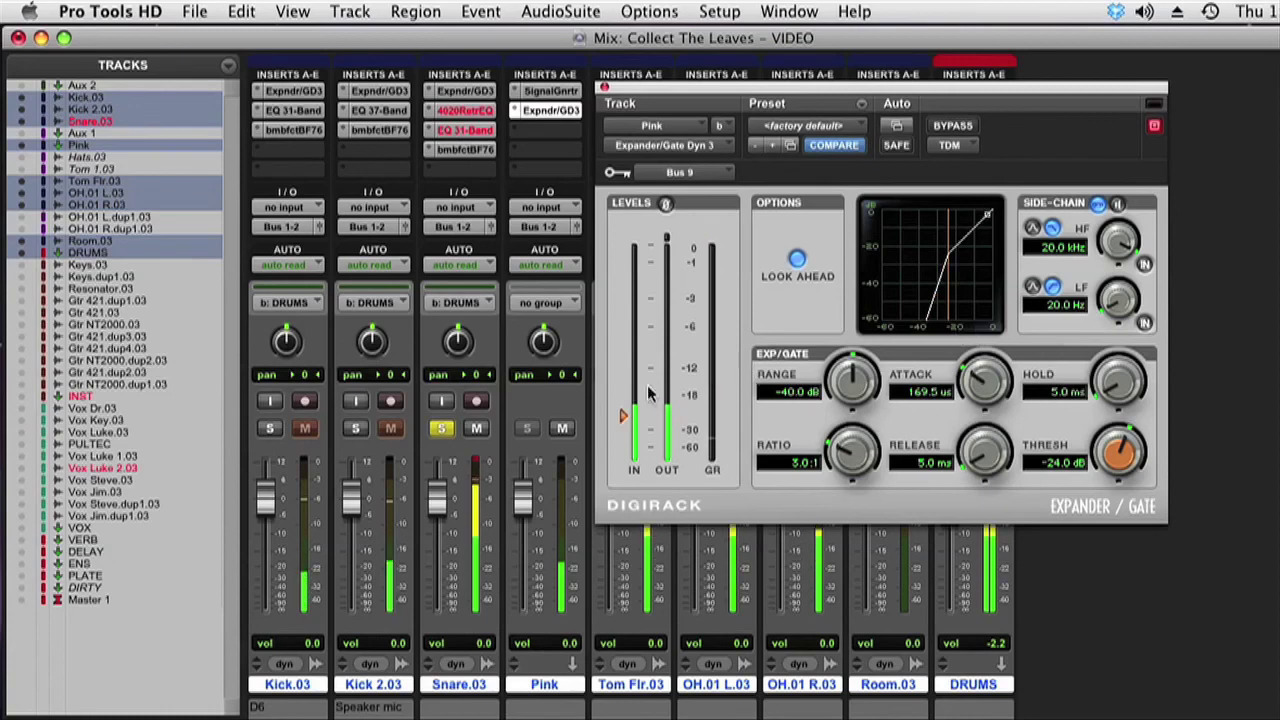
Lower Pink's volume to -14.1 dB and return from the snare-only solo to soloing all drum tracks
left_click_drag(523, 495, 521, 551)
left_click(440, 430)
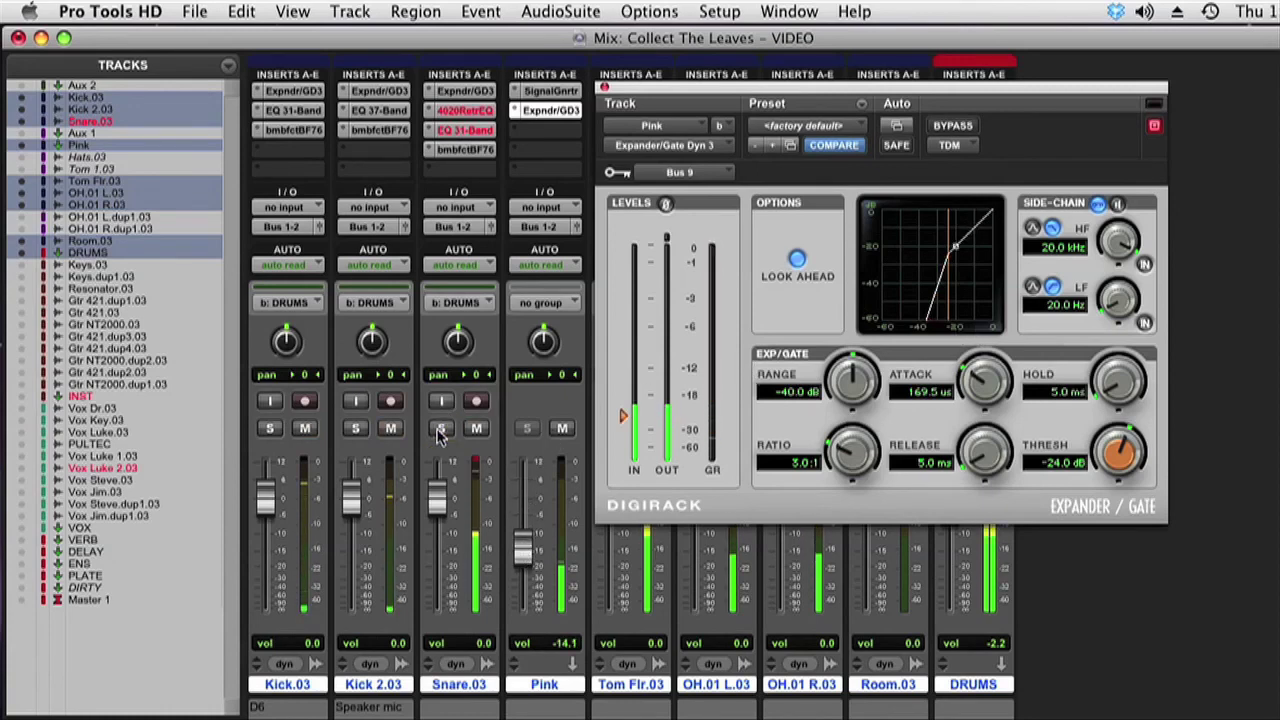
left_click(440, 430)
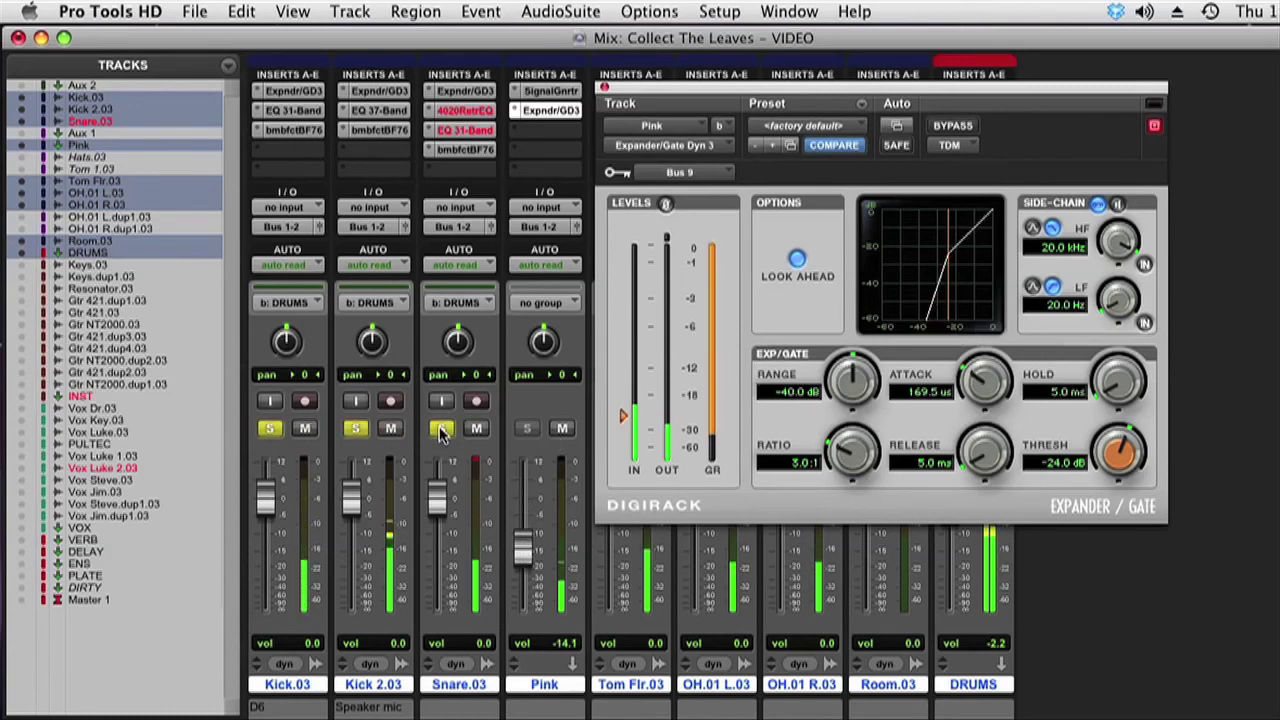
left_click(603, 89)
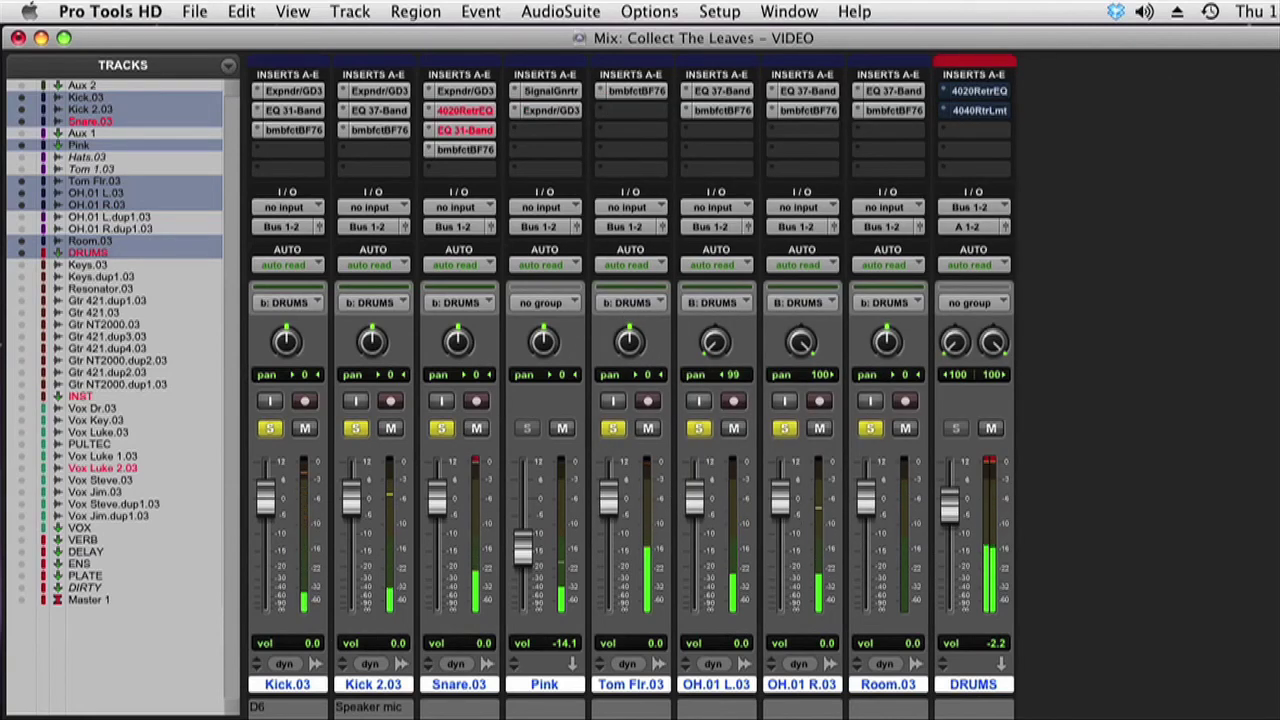
Disable the DRUMS mix group and lower both overheads to -6.4 dB, Kick.03 to -5.8 dB and Pink to -15.8 dB
key("b")
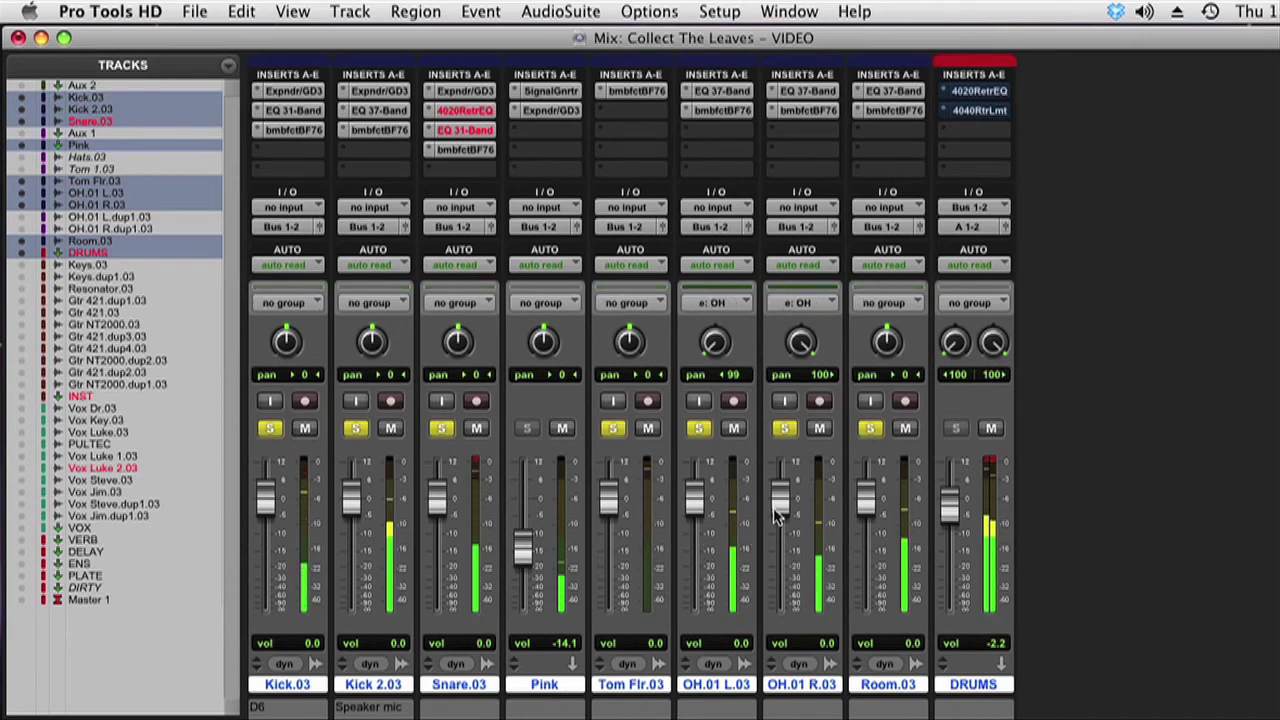
left_click_drag(776, 510, 793, 532)
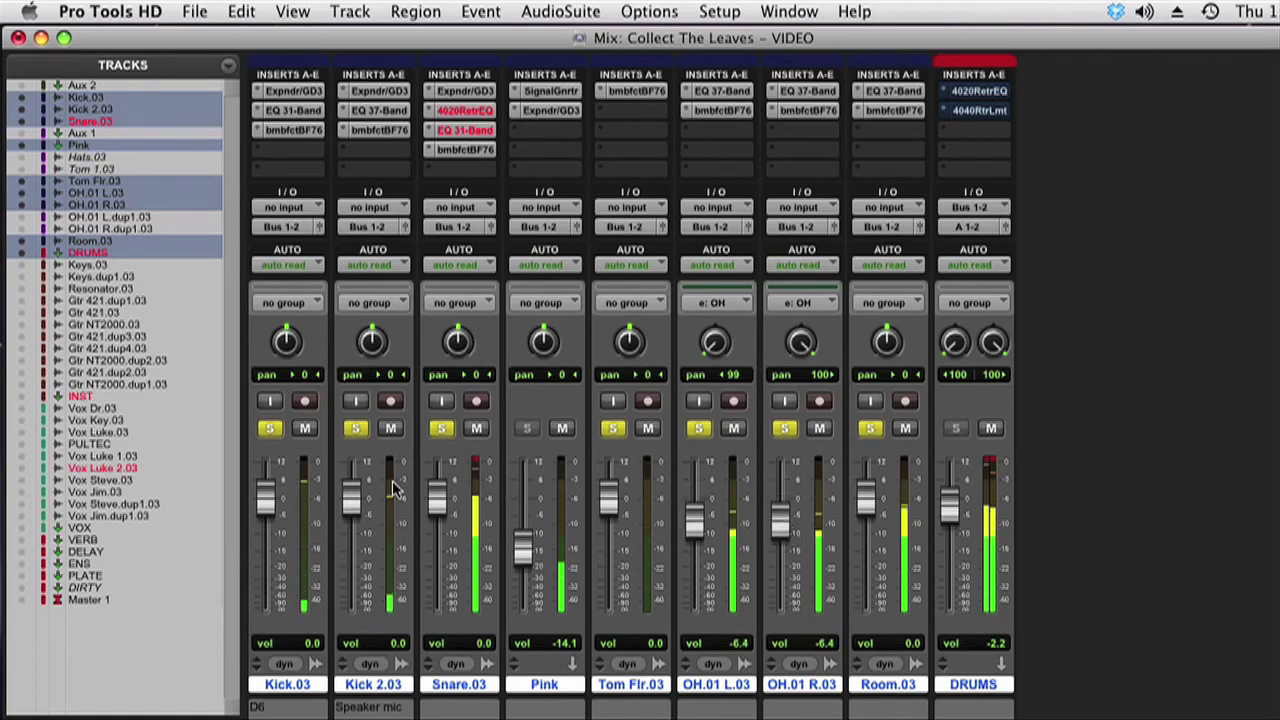
left_click_drag(266, 496, 266, 530)
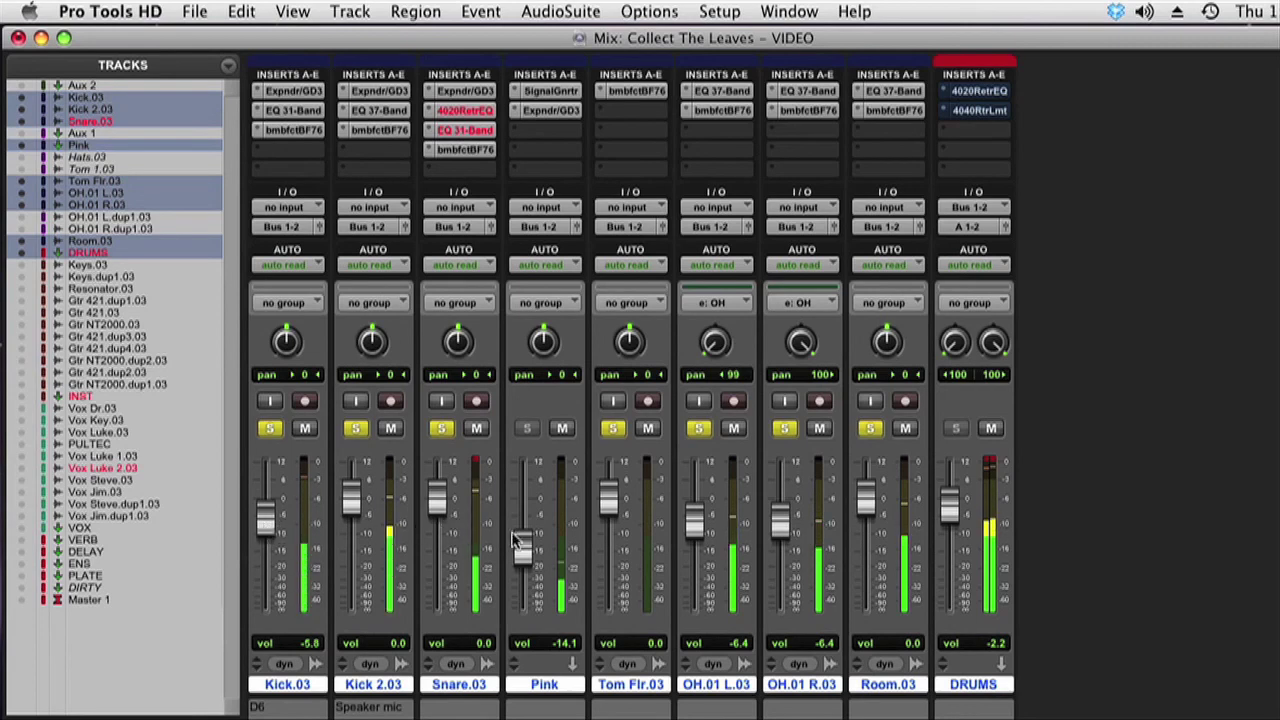
left_click_drag(525, 561, 525, 569)
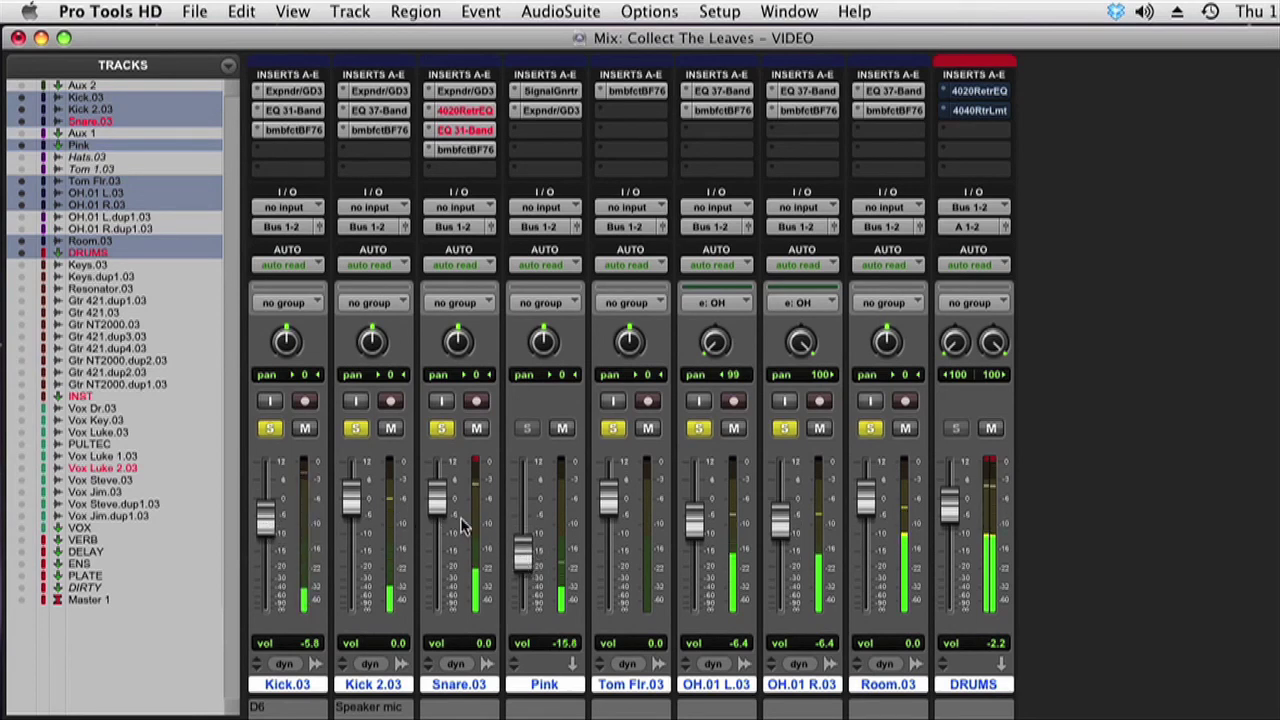
Raise the high-mid gain on Snare.03's 4020 Retro EQ and clear the clip indicators
left_click(460, 133)
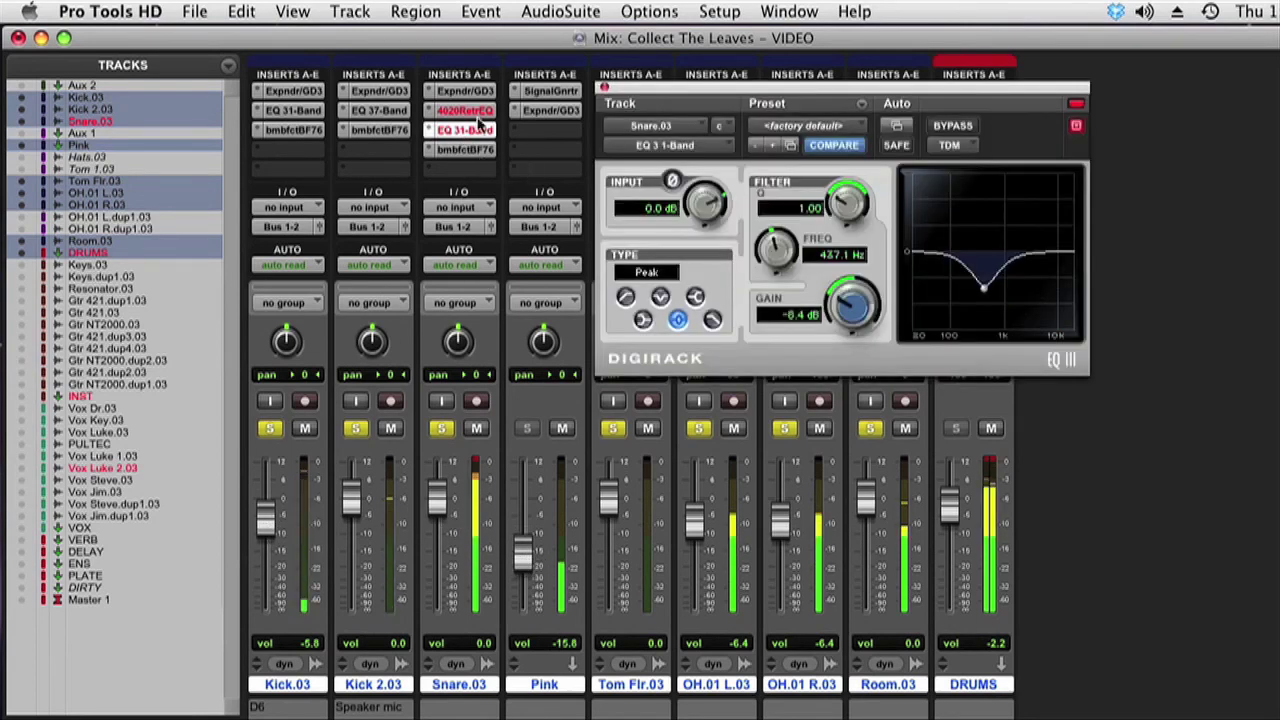
left_click(464, 110)
left_click_drag(652, 358, 652, 325)
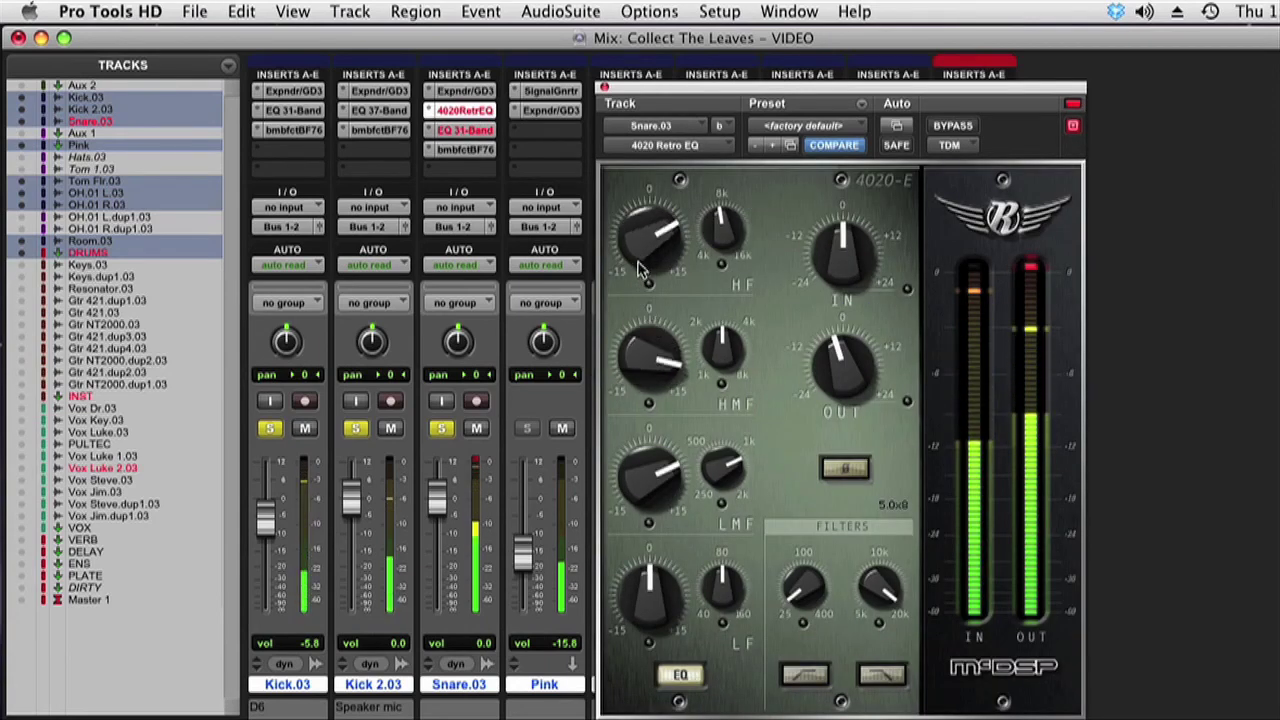
left_click(603, 88)
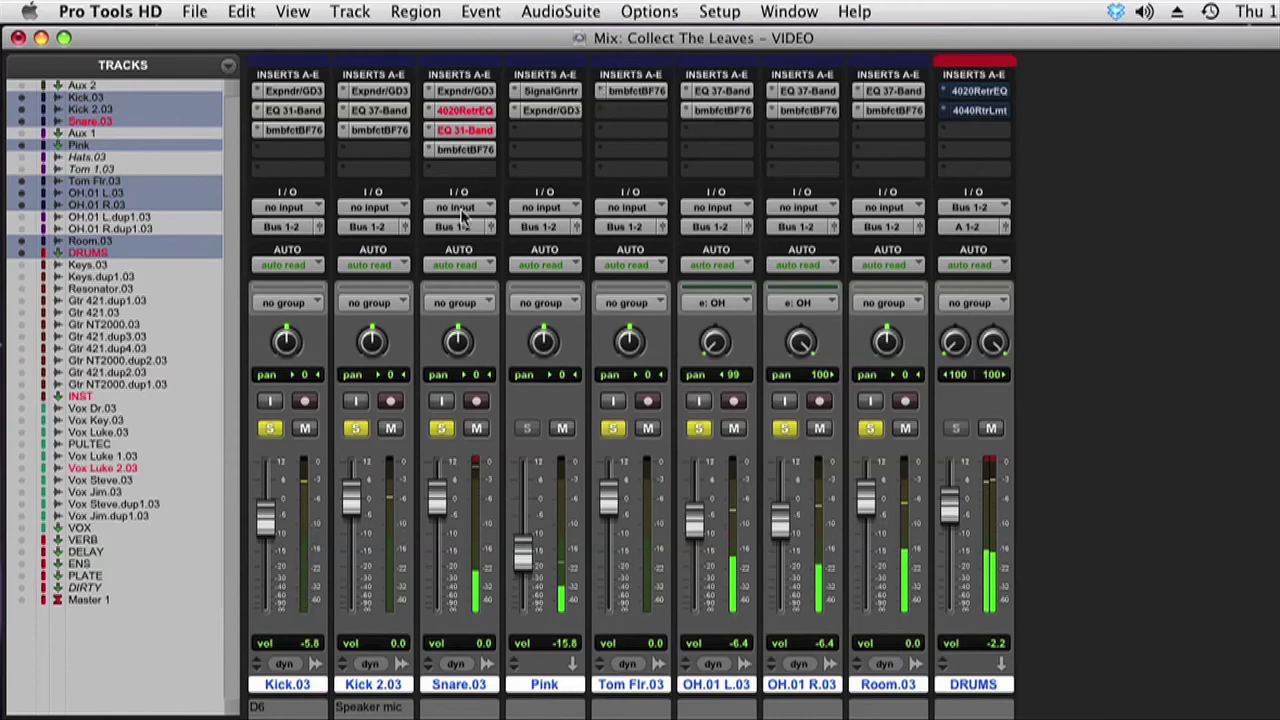
left_click(478, 131)
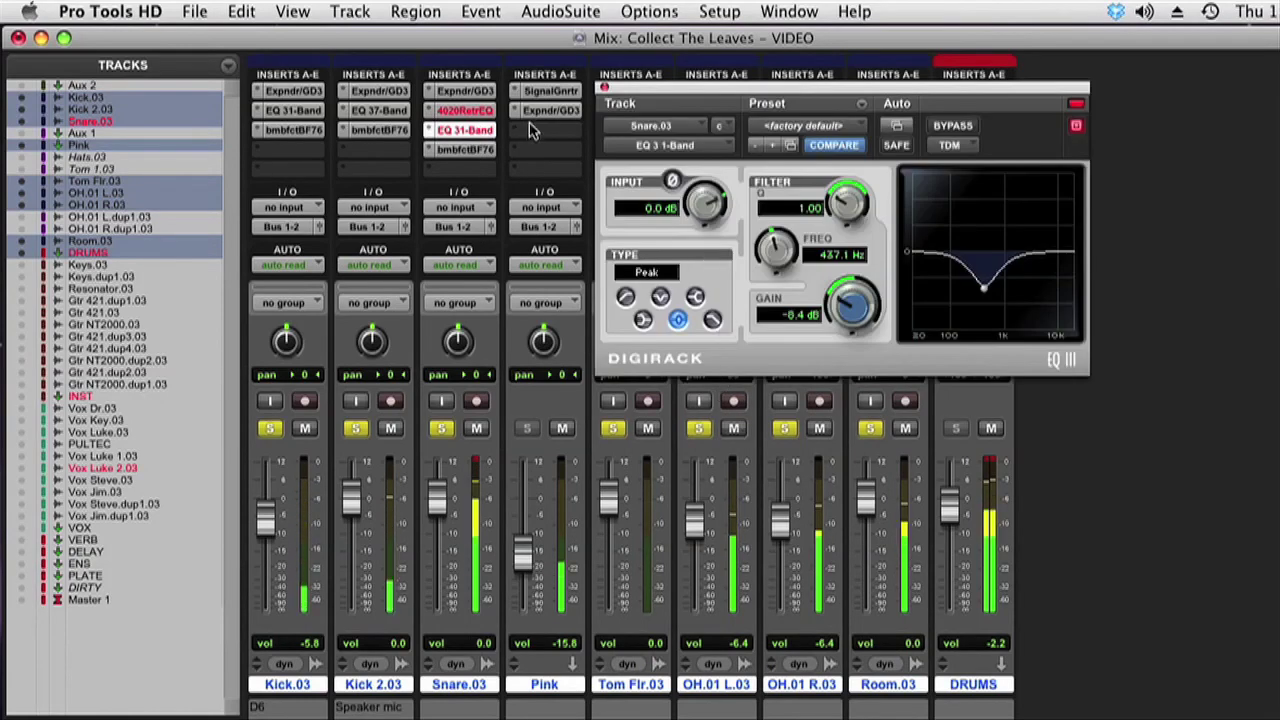
left_click(481, 111)
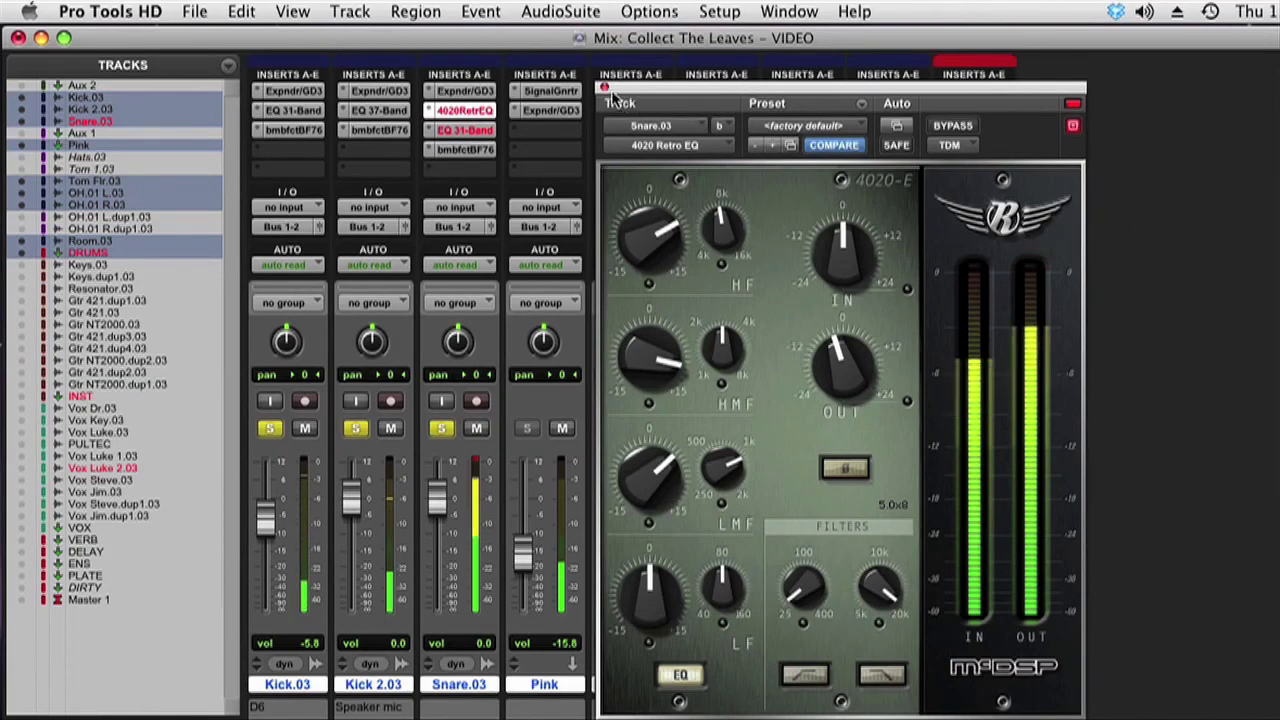
left_click(1070, 104)
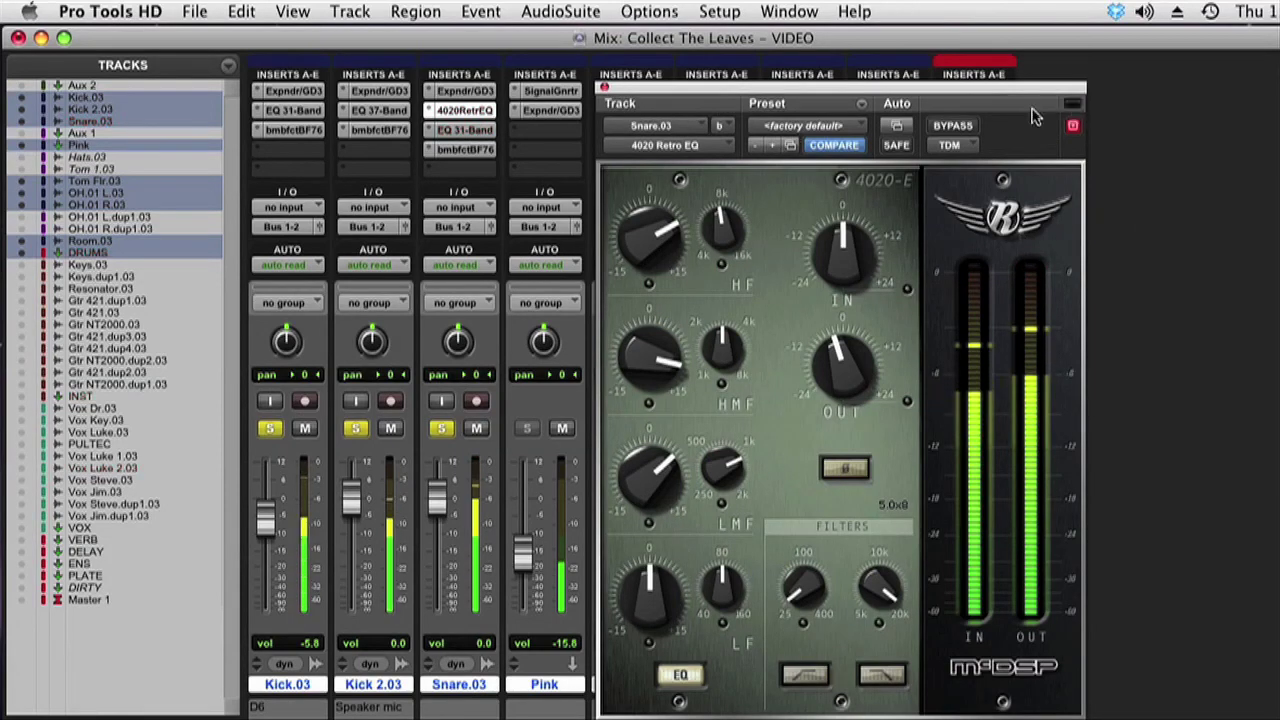
left_click(604, 87)
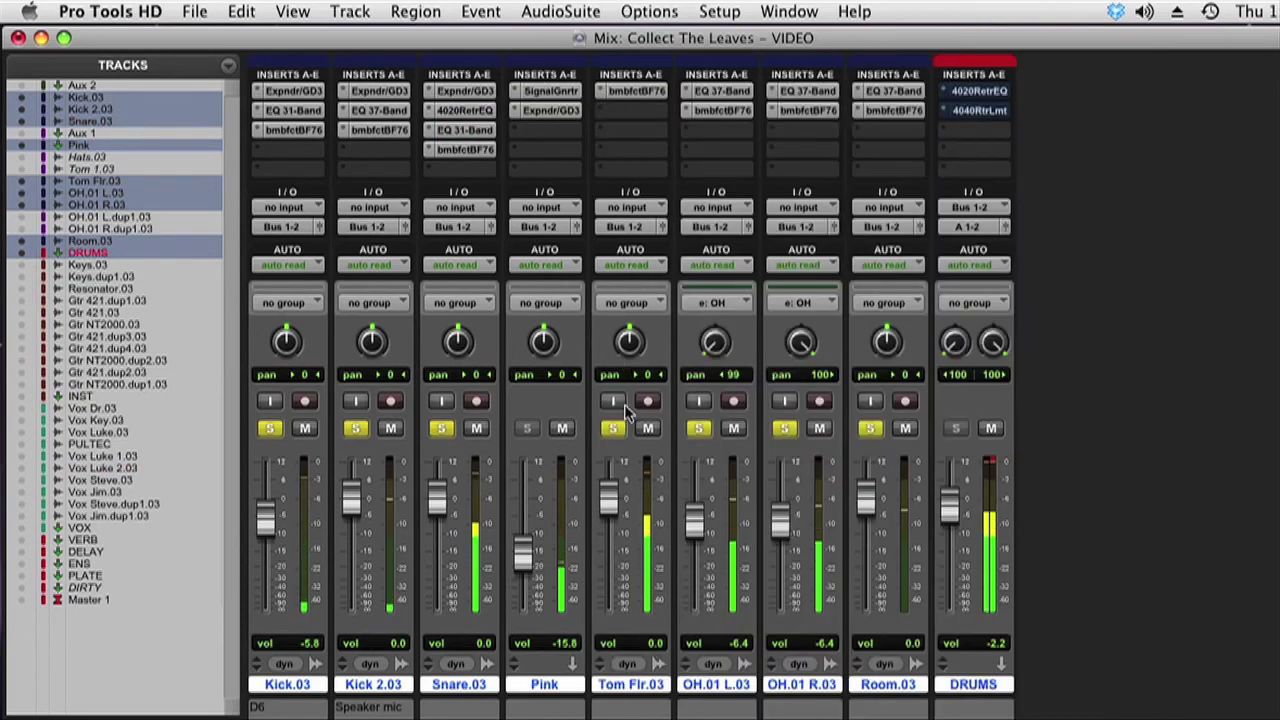
Lower both overhead tracks to -8.3 dB
left_click_drag(775, 535, 778, 545)
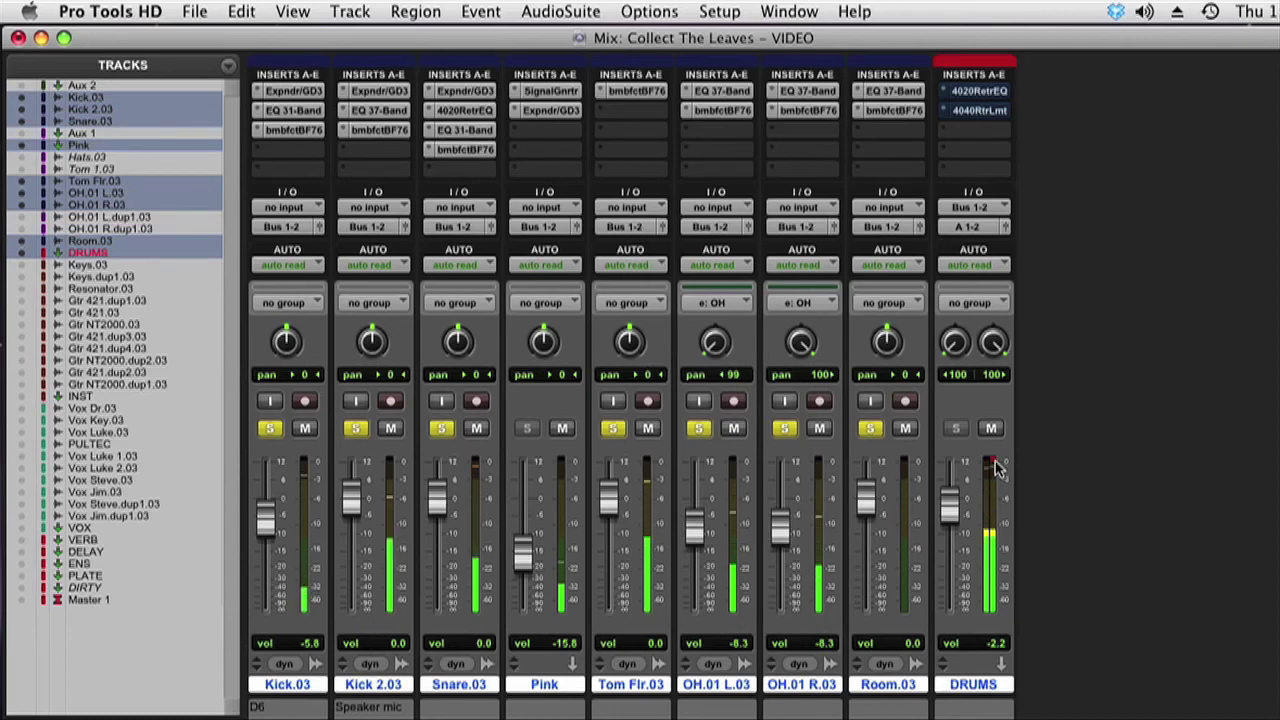
Enable the 4020 Retro EQ on DRUMS, cutting the low-mids and boosting the lows and highs by about 5 dB each
left_click(979, 91)
left_click_drag(648, 462, 643, 508)
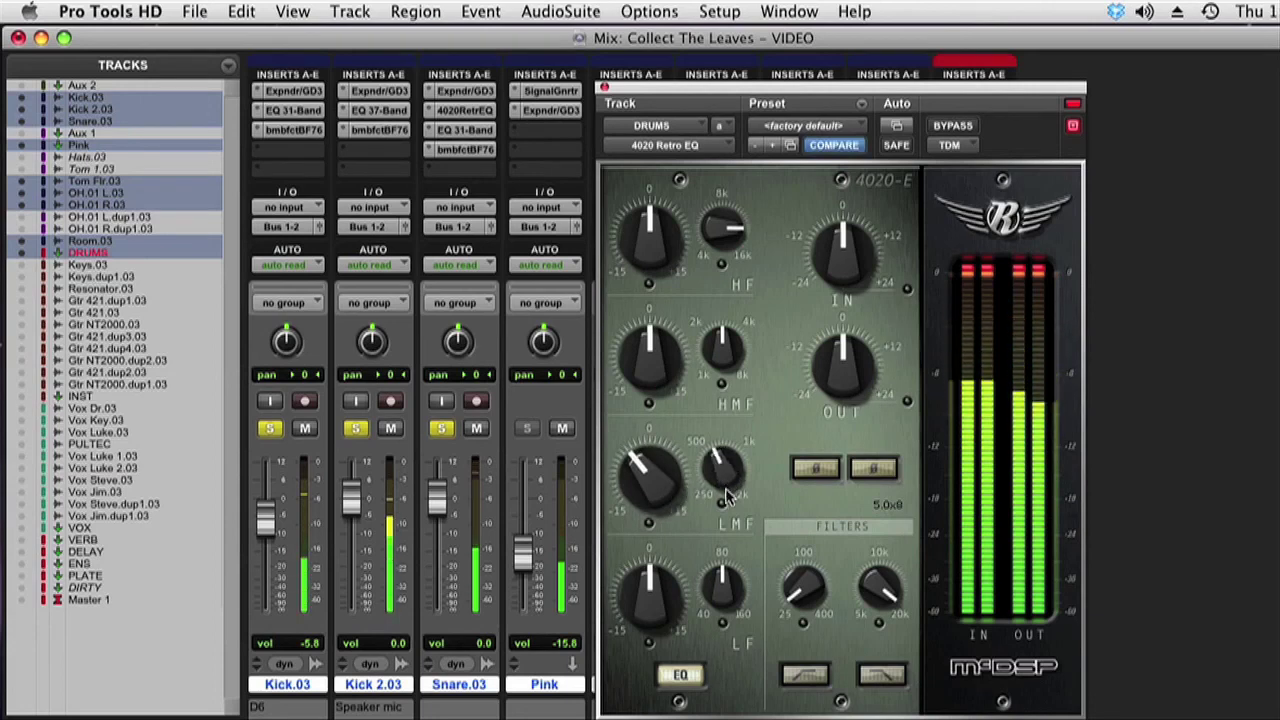
left_click_drag(634, 588, 631, 520)
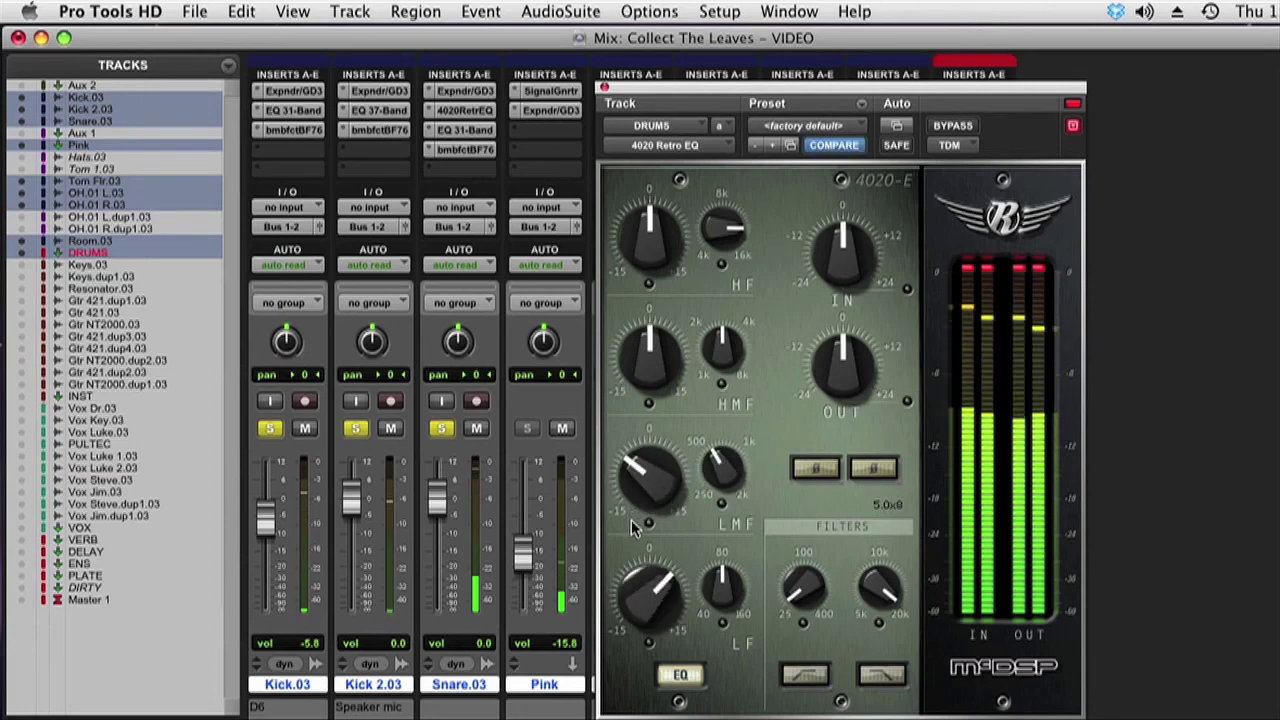
left_click_drag(652, 252, 654, 172)
left_click_drag(714, 226, 707, 270)
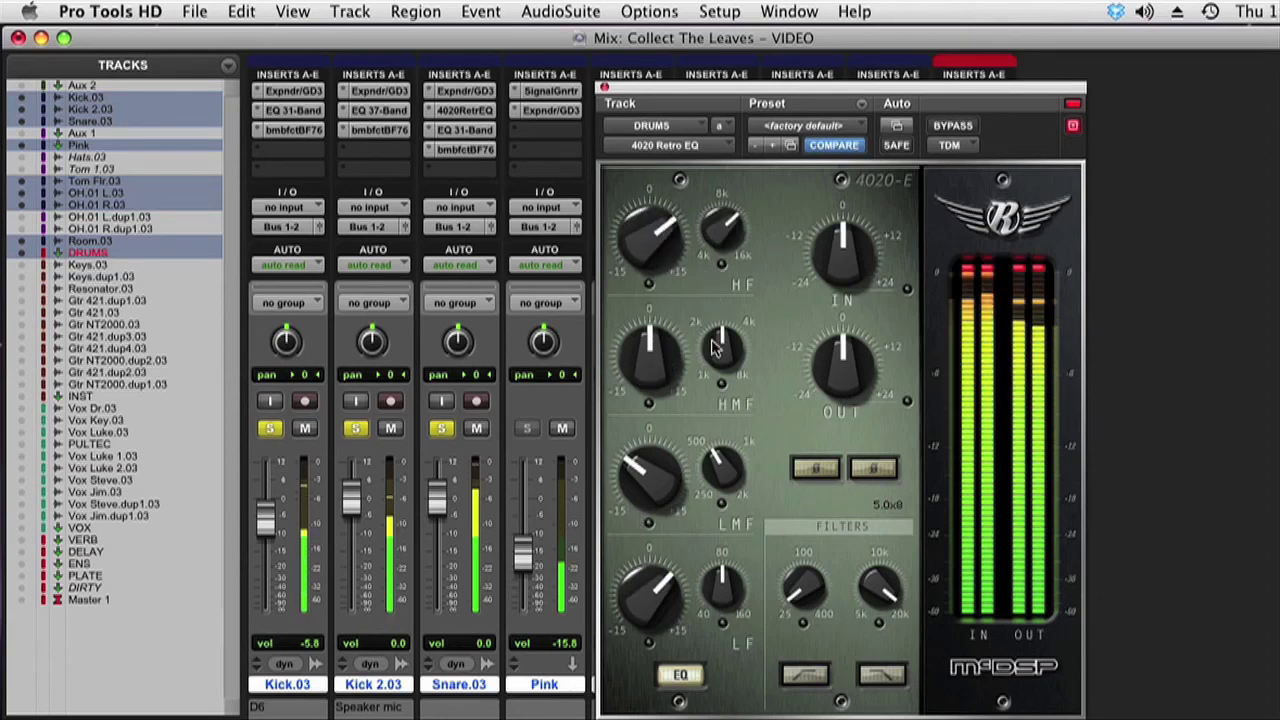
Set the high-mid band of the DRUMS 4020 Retro EQ to about 4 kHz and cut it by about 3 dB
left_click_drag(714, 337, 713, 312)
left_click_drag(652, 352, 653, 372)
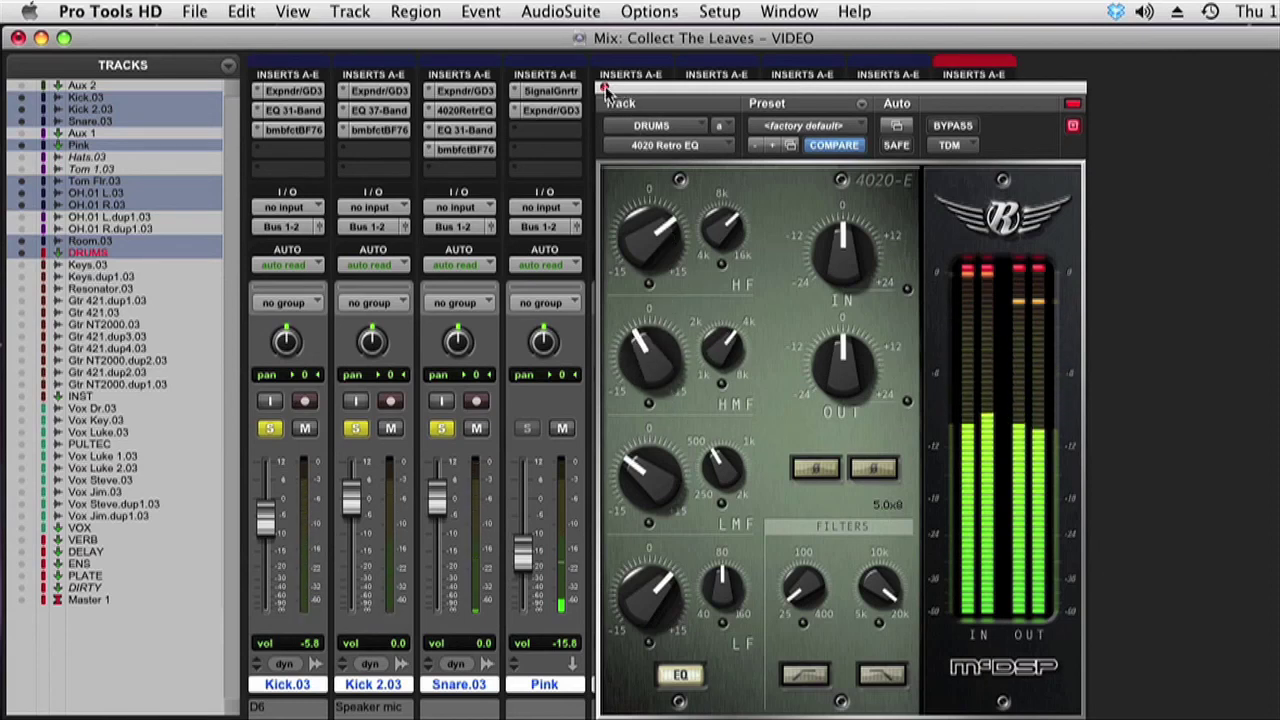
left_click(654, 376, "alt")
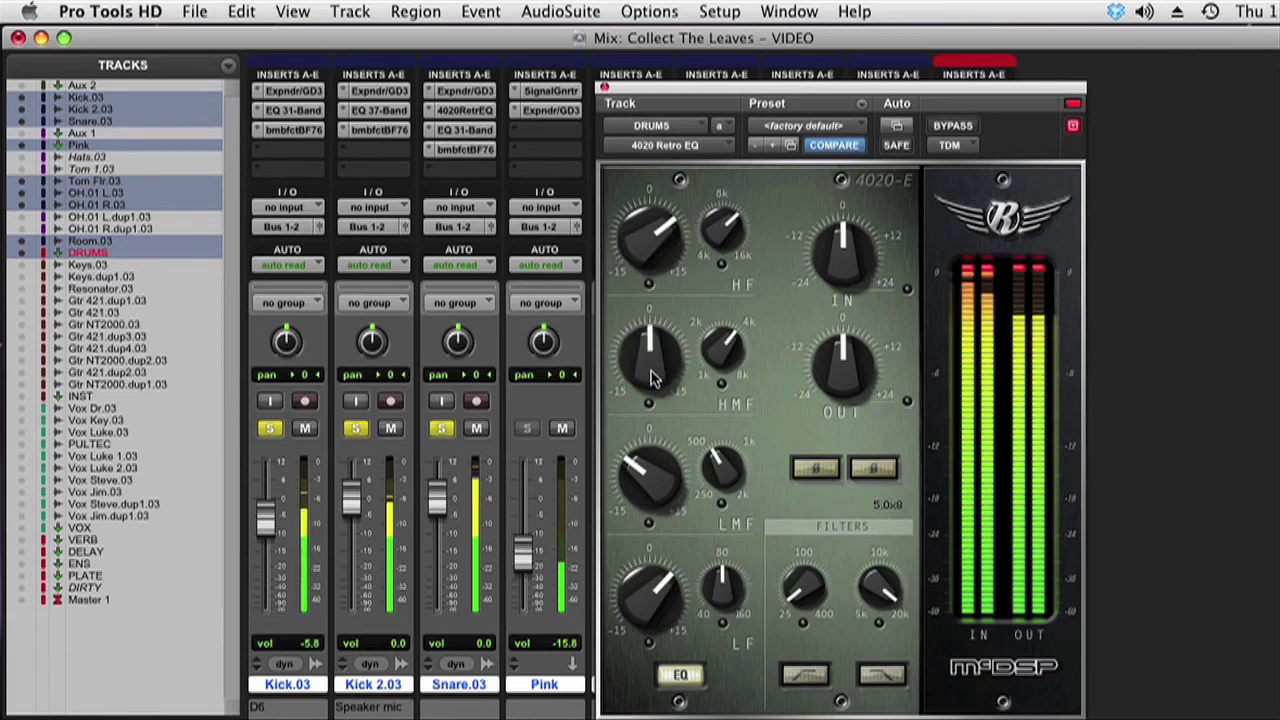
left_click_drag(652, 378, 647, 414)
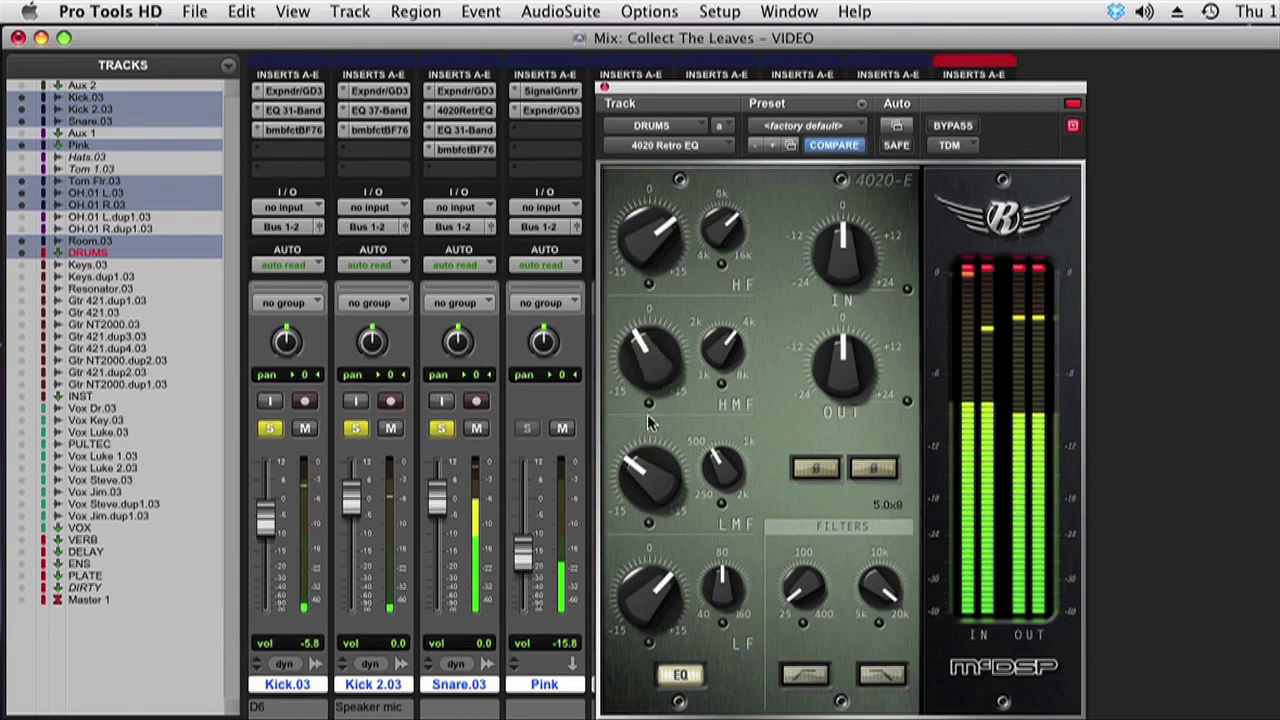
left_click(604, 88)
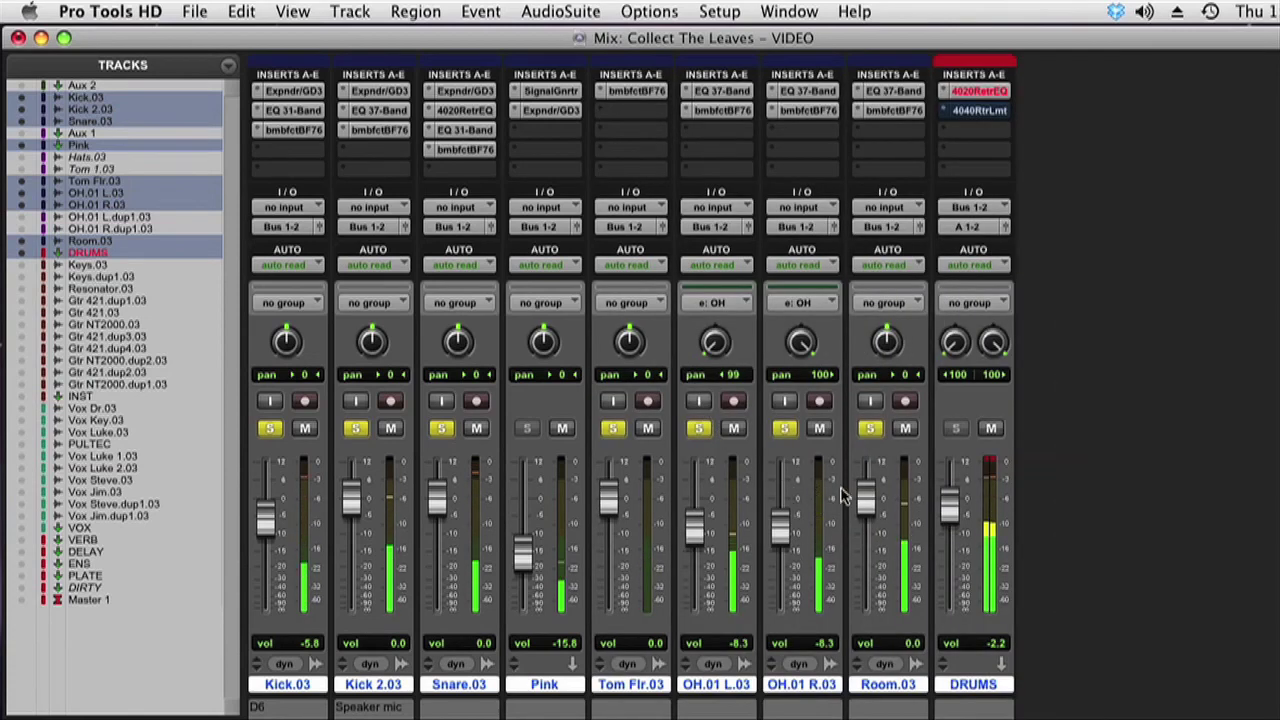
Raise Room.03's volume to +6.0 dB
left_click_drag(868, 500, 870, 482)
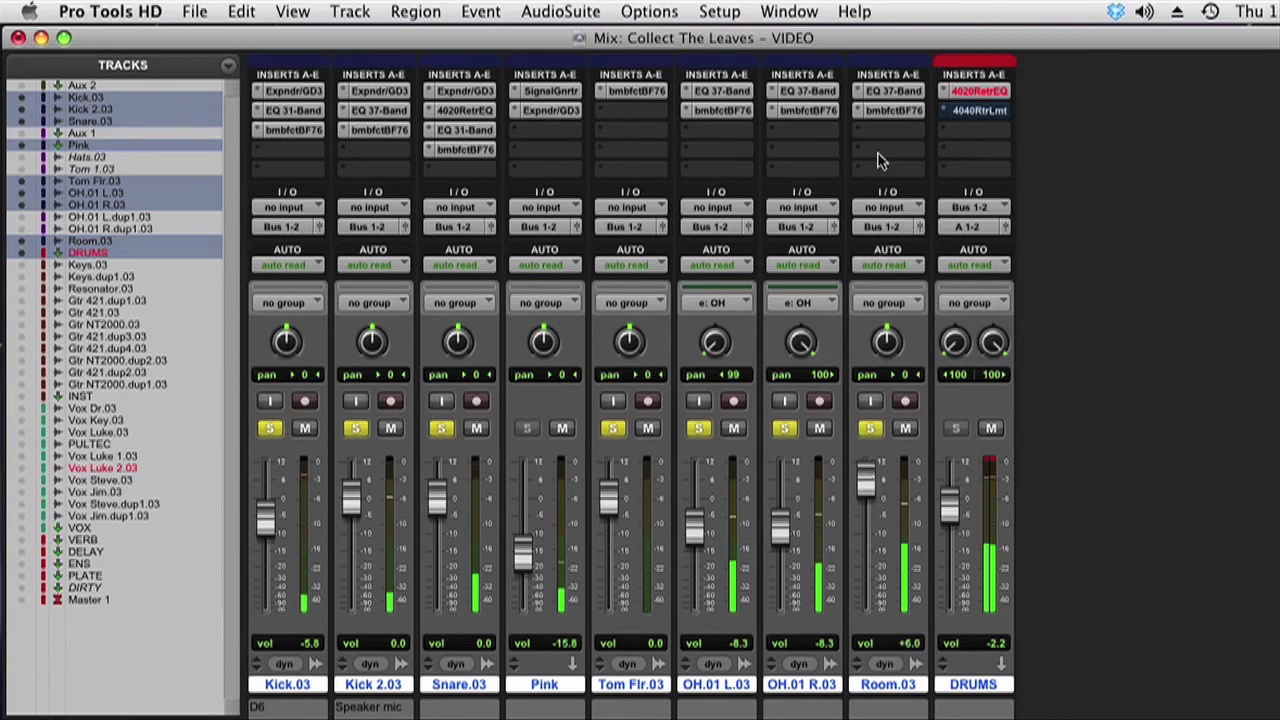
Set the mid band of Room.03's EQ 3 7-Band to Q 2.75 at 1.06 kHz and lower Room.03's volume to 0.0 dB
left_click(888, 111)
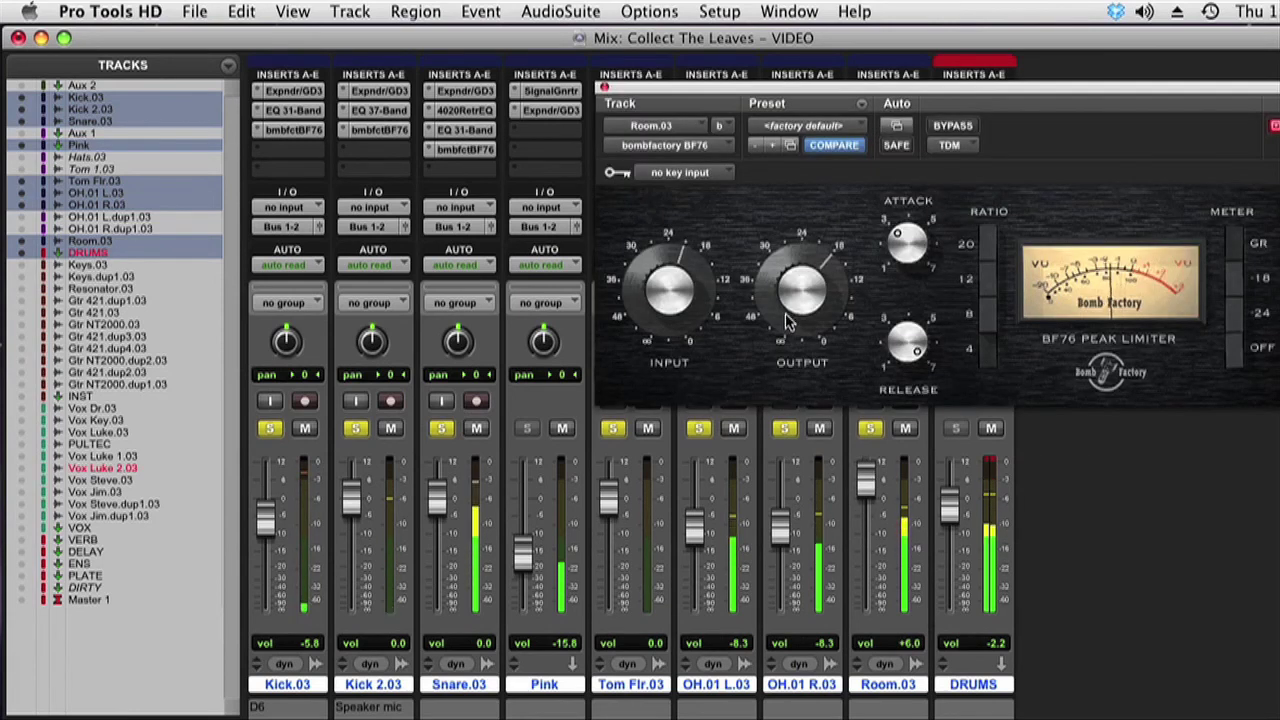
left_click(604, 89)
left_click(888, 91)
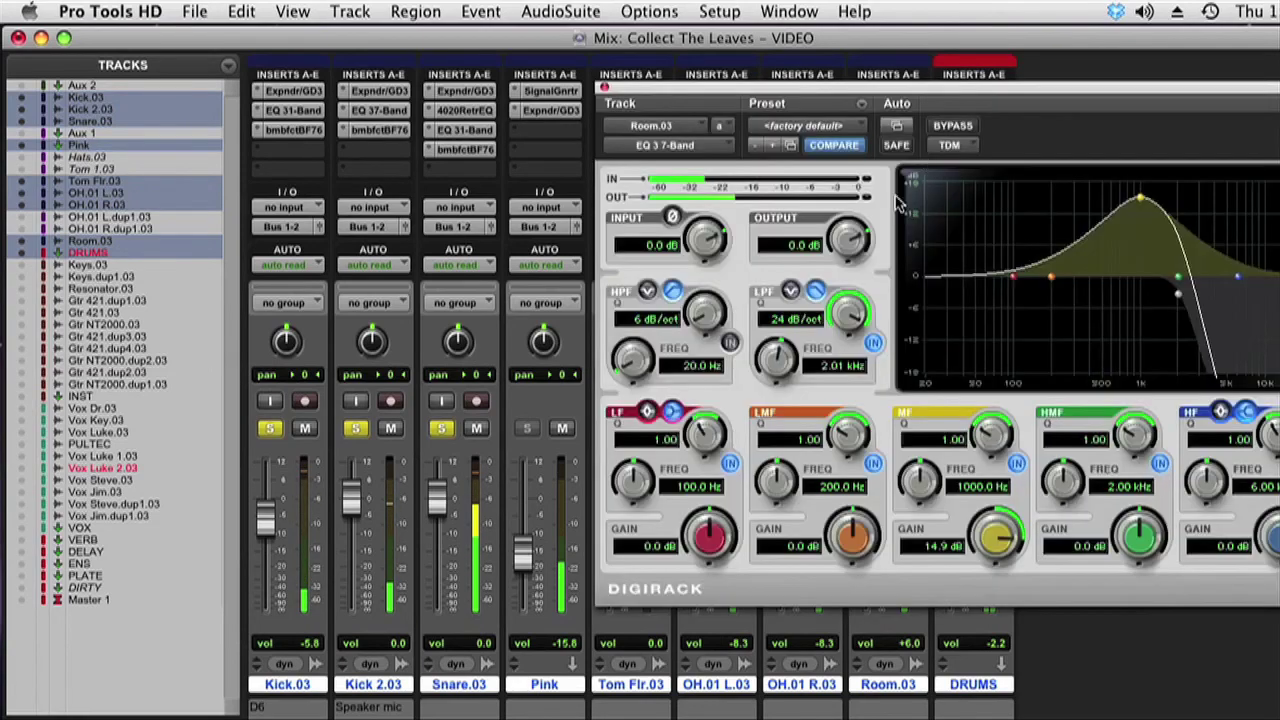
left_click_drag(1006, 432, 997, 388)
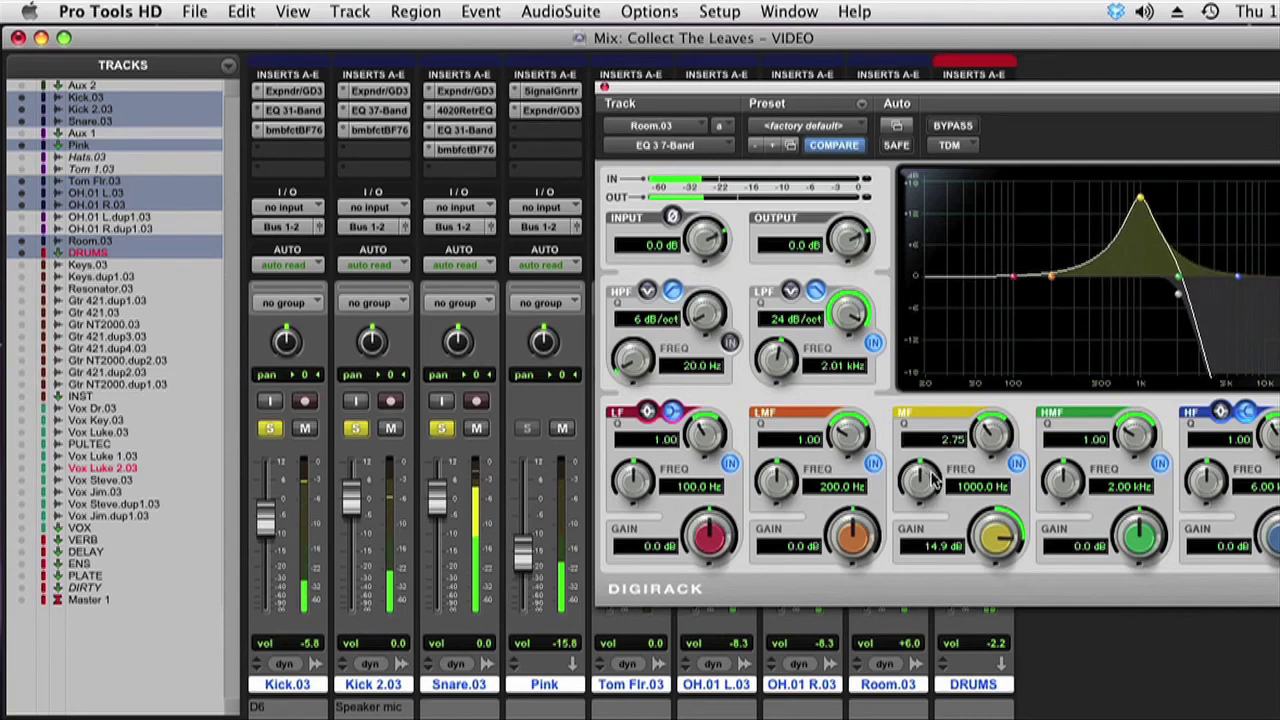
left_click_drag(931, 477, 931, 475)
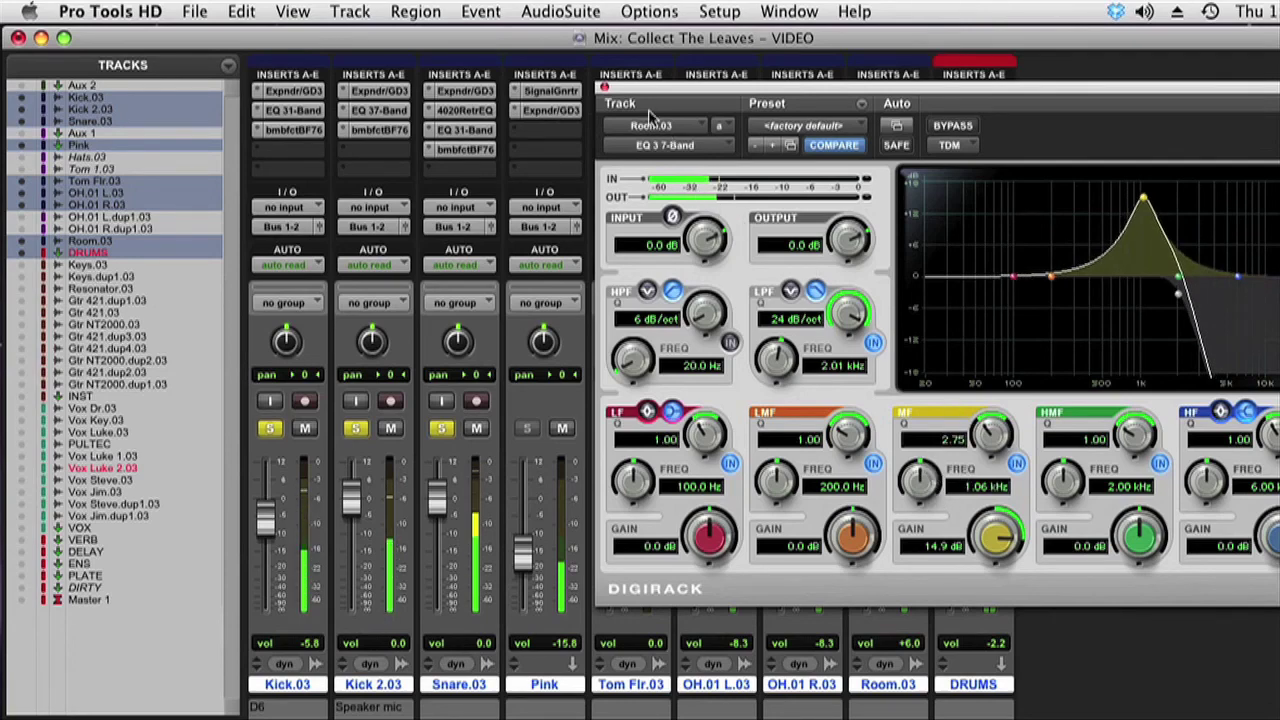
left_click(603, 89)
left_click_drag(867, 468, 870, 495)
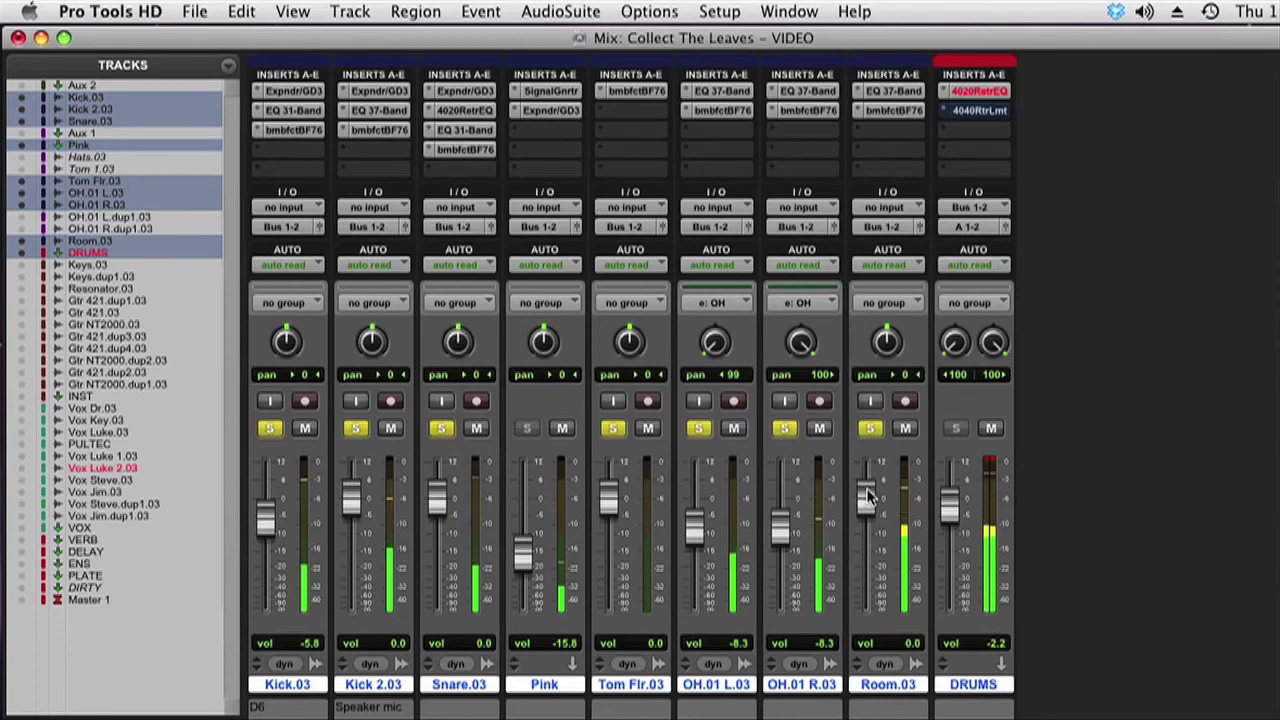
Enable the 4040 Retro Limiter on DRUMS and raise its gain to about 6 dB
left_click(973, 111)
left_click(955, 126)
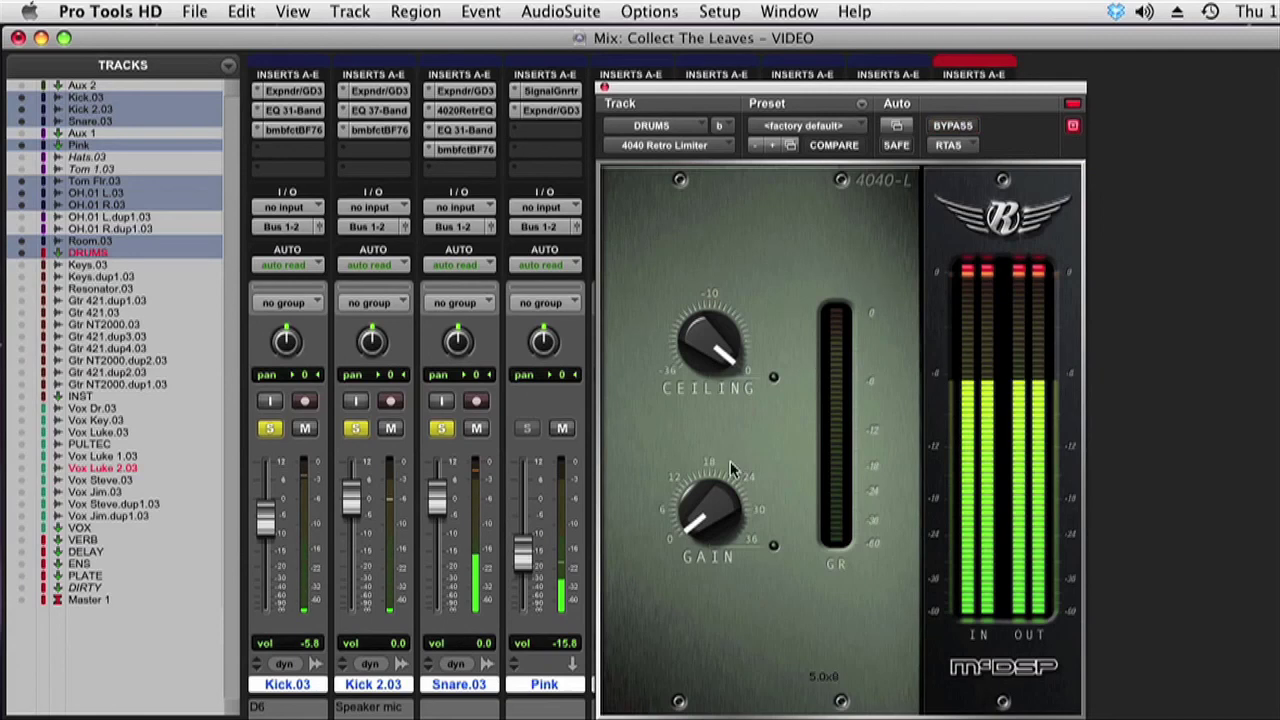
left_click_drag(710, 468, 704, 424)
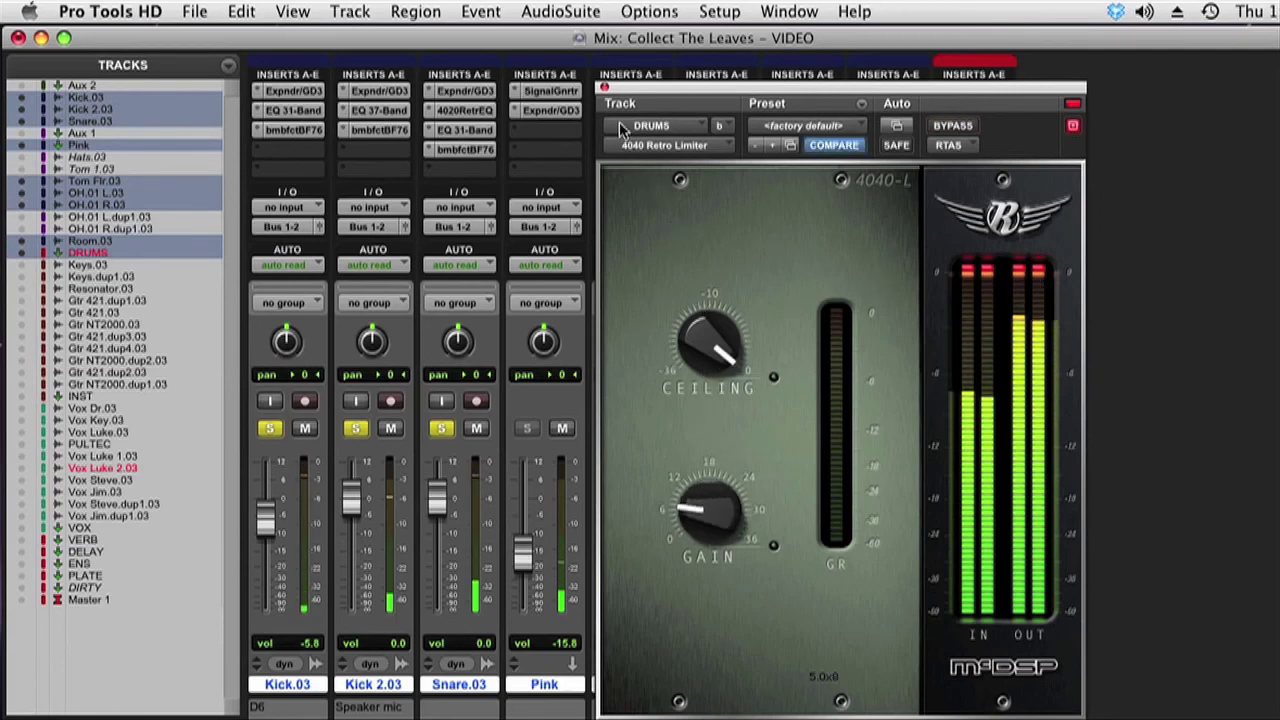
left_click(604, 89)
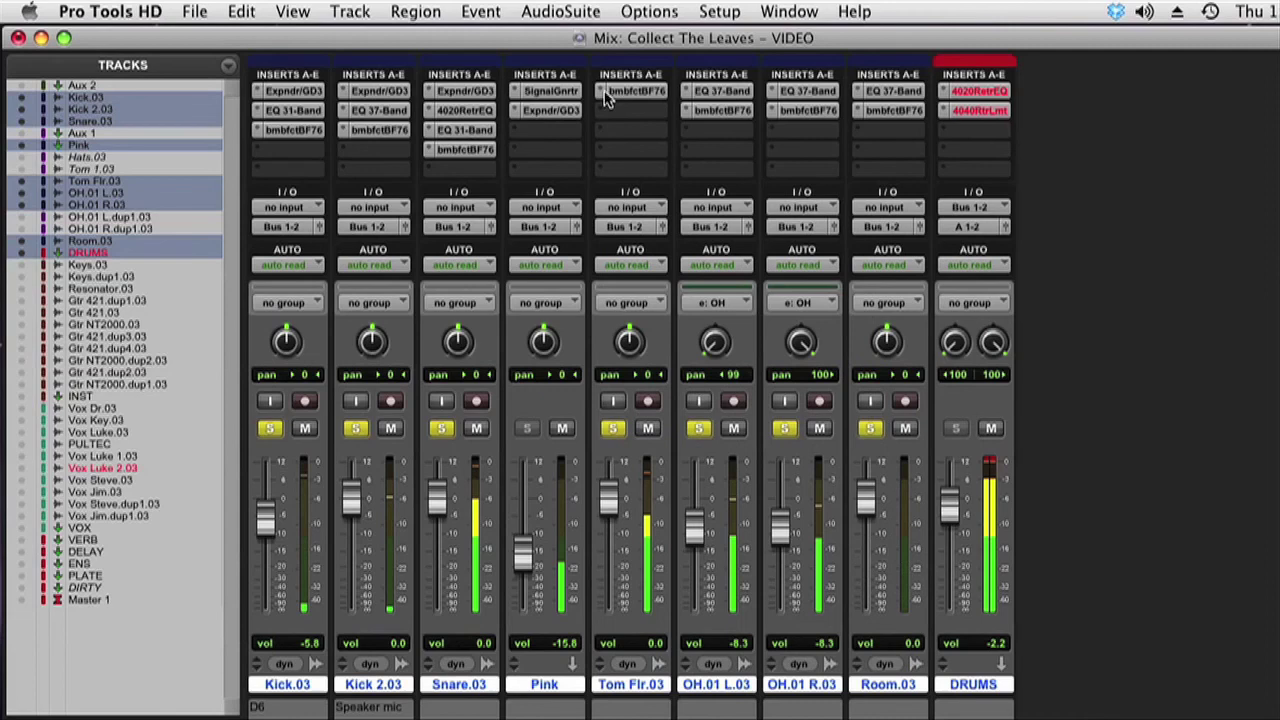
Take all the drum tracks out of solo
left_click(619, 429, "super")
left_click(619, 429)
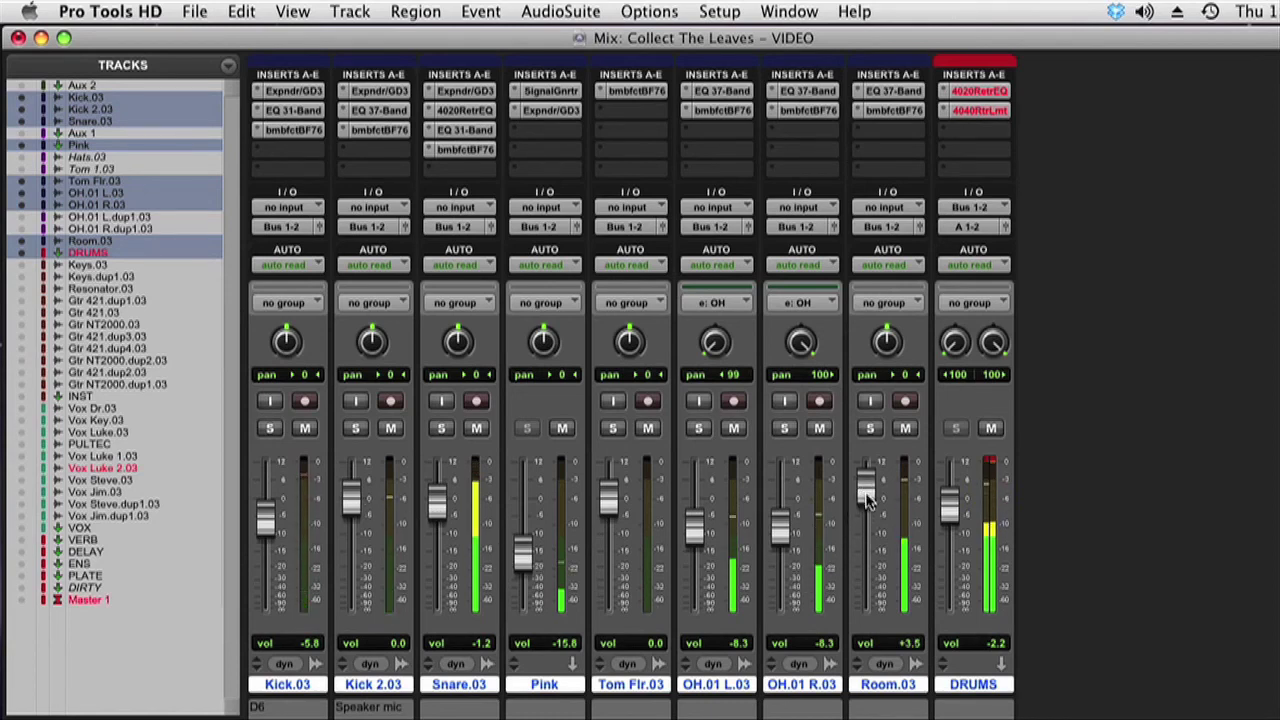
Raise both overhead tracks to -3.4 dB and the Pink track to -11.3 dB
left_click_drag(771, 532, 775, 519)
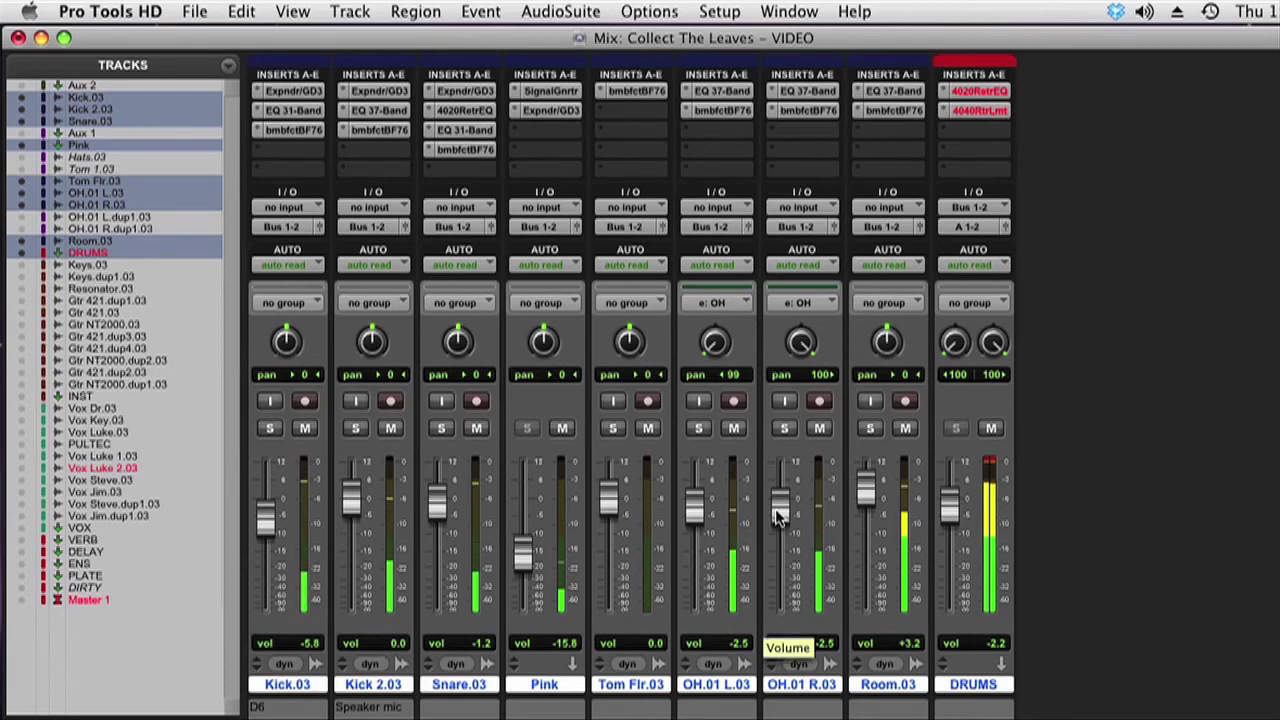
left_click_drag(776, 512, 776, 516)
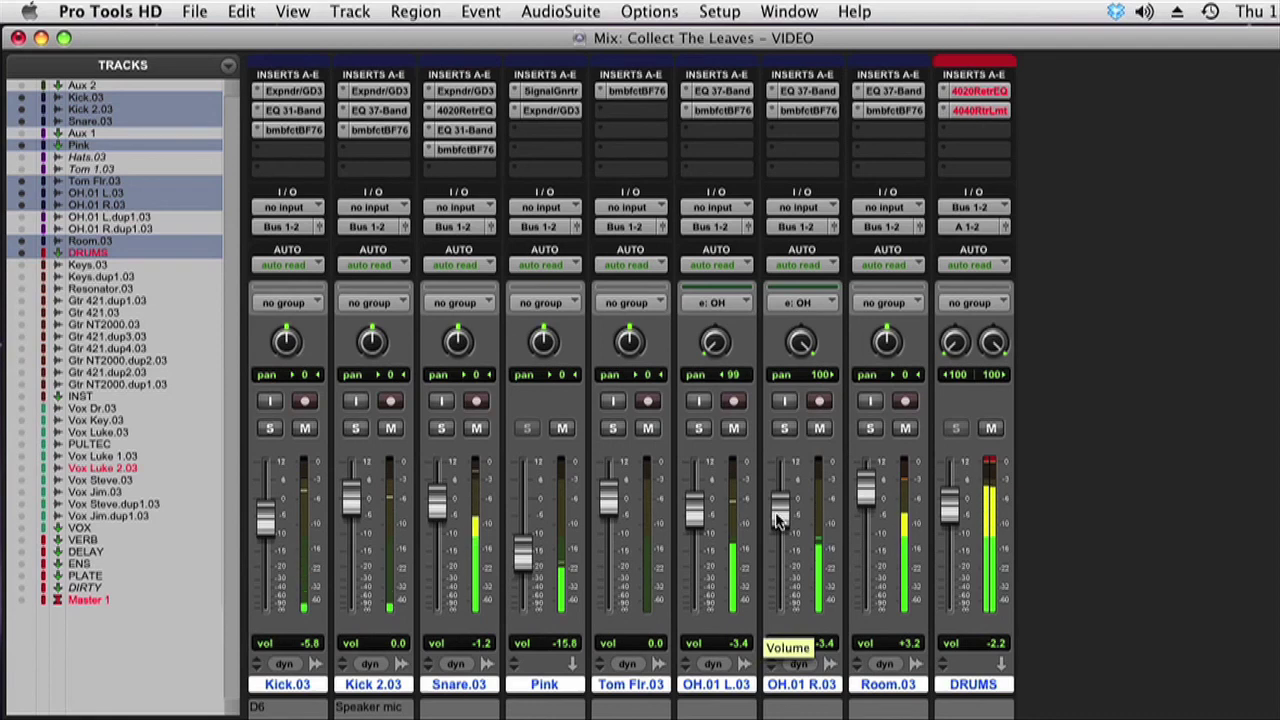
mouse_move(522, 562)
left_mouse_down()
mouse_move(520, 536)
mouse_move(522, 553)
left_mouse_up()
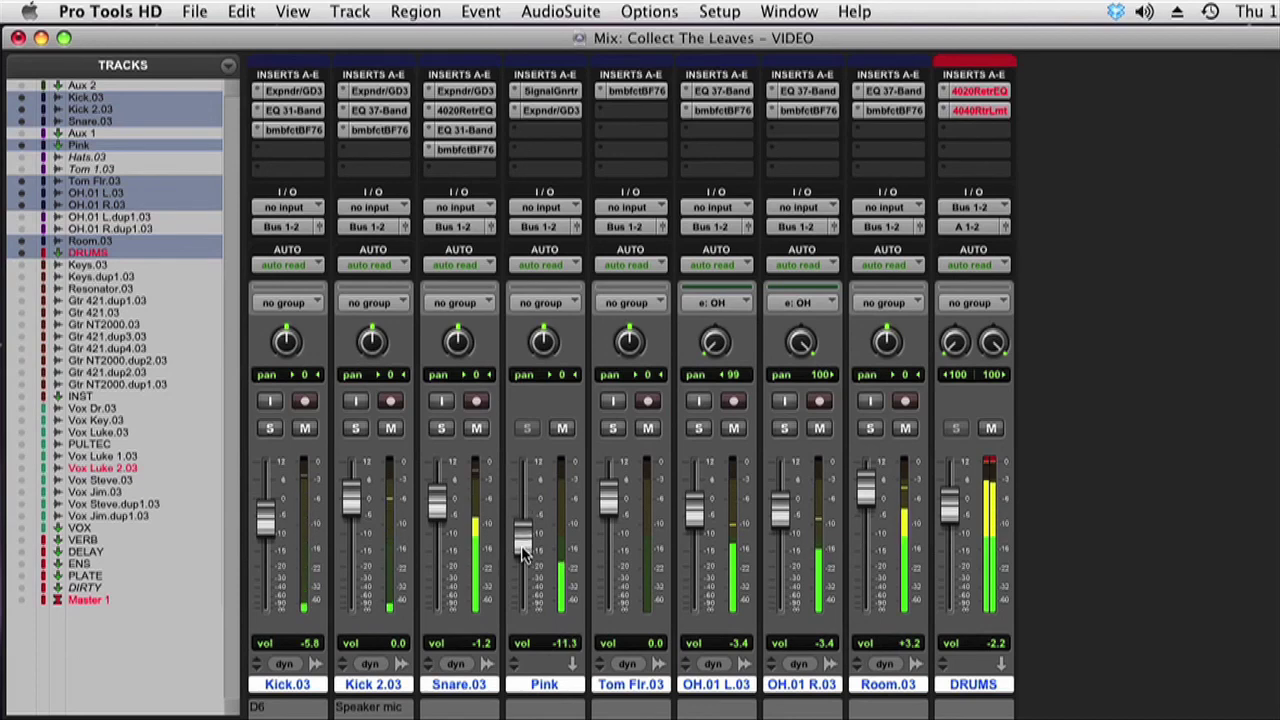
Activate the DRUMS mix group and lower its tracks together by about 1.6 dB, with Pink at -13.2 dB
left_click(978, 110)
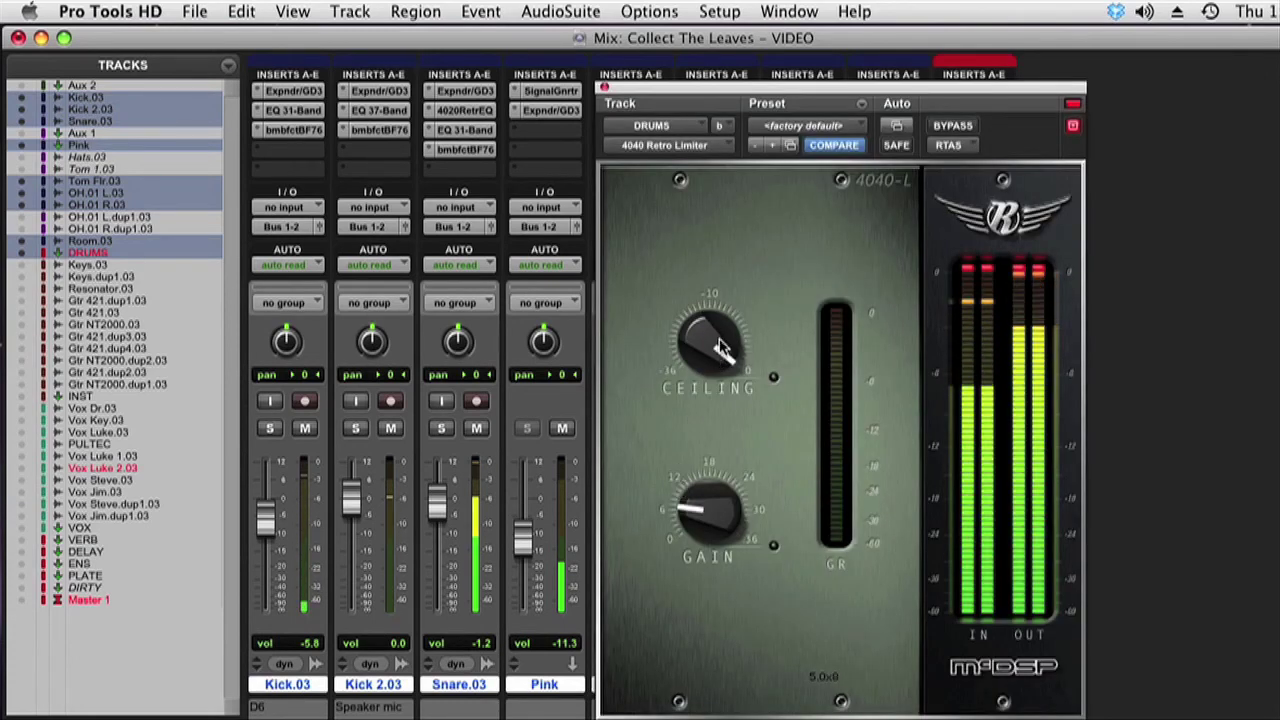
left_click(604, 85)
left_click(980, 91)
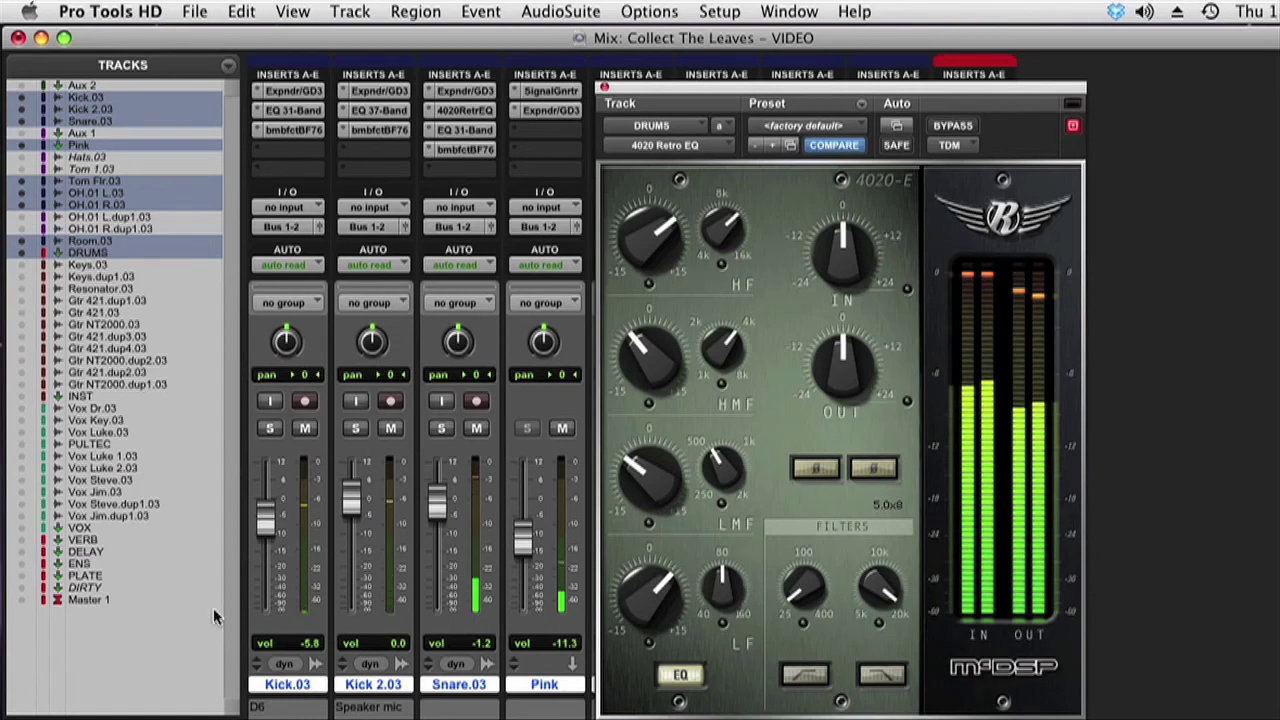
left_click(128, 710)
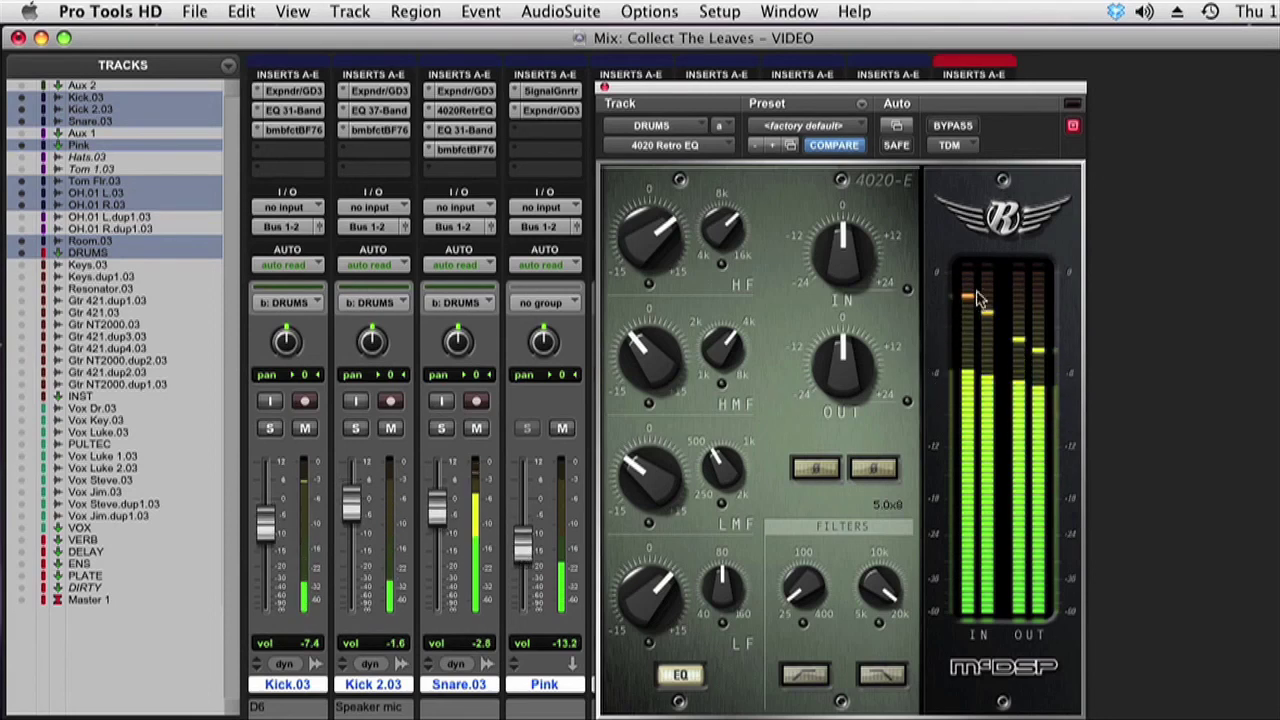
left_click(604, 91)
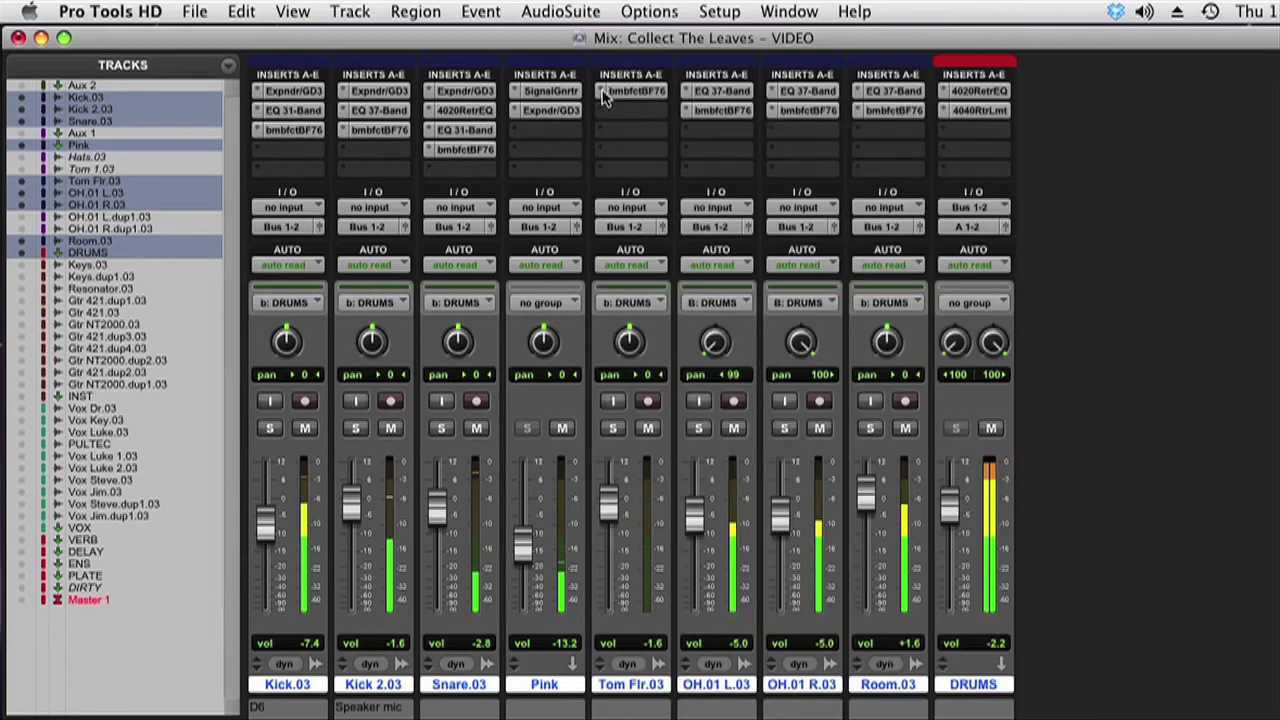
Solo Snare.03, Room.03 and the whole drum group in turn to compare how they sound
left_click(443, 429)
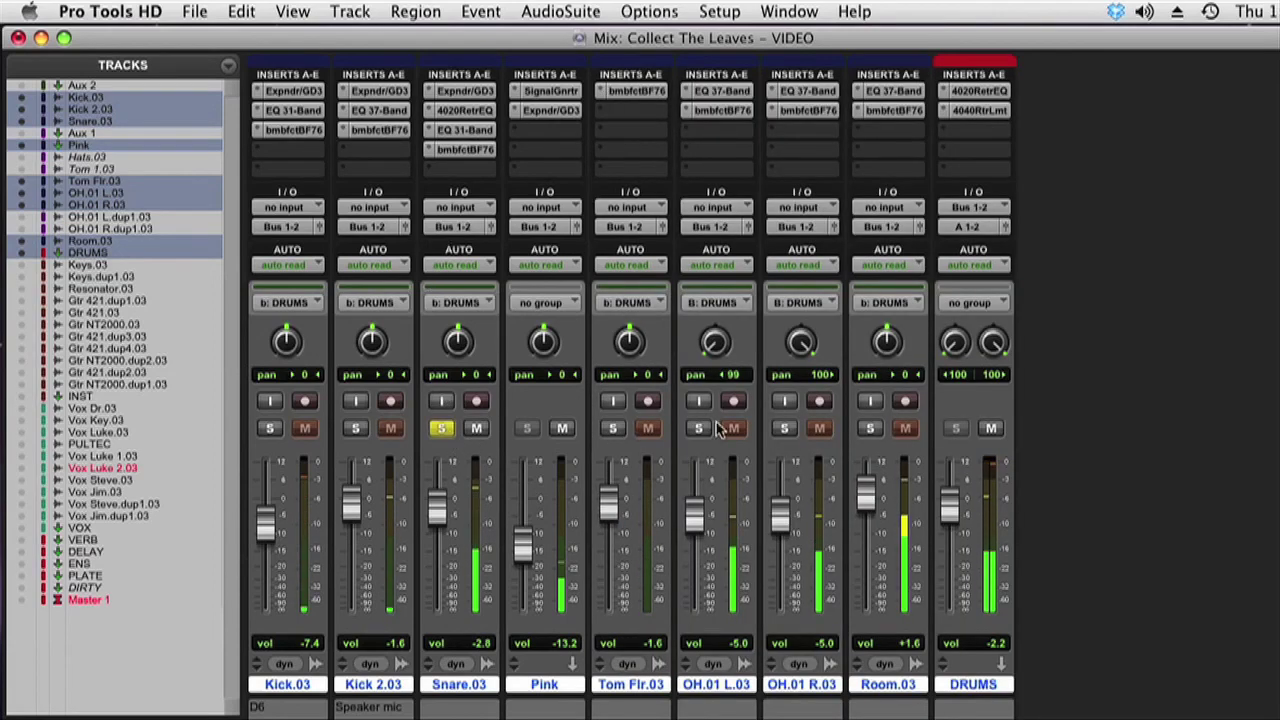
left_click(870, 428)
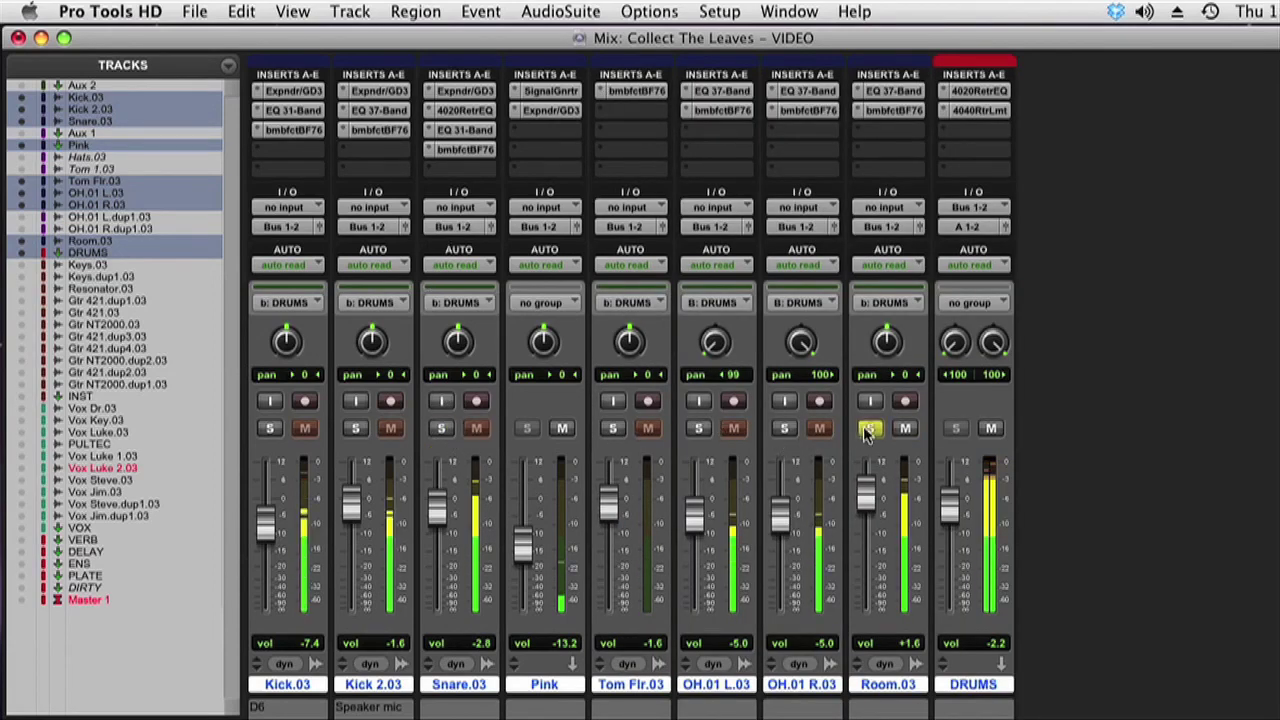
left_click(784, 429)
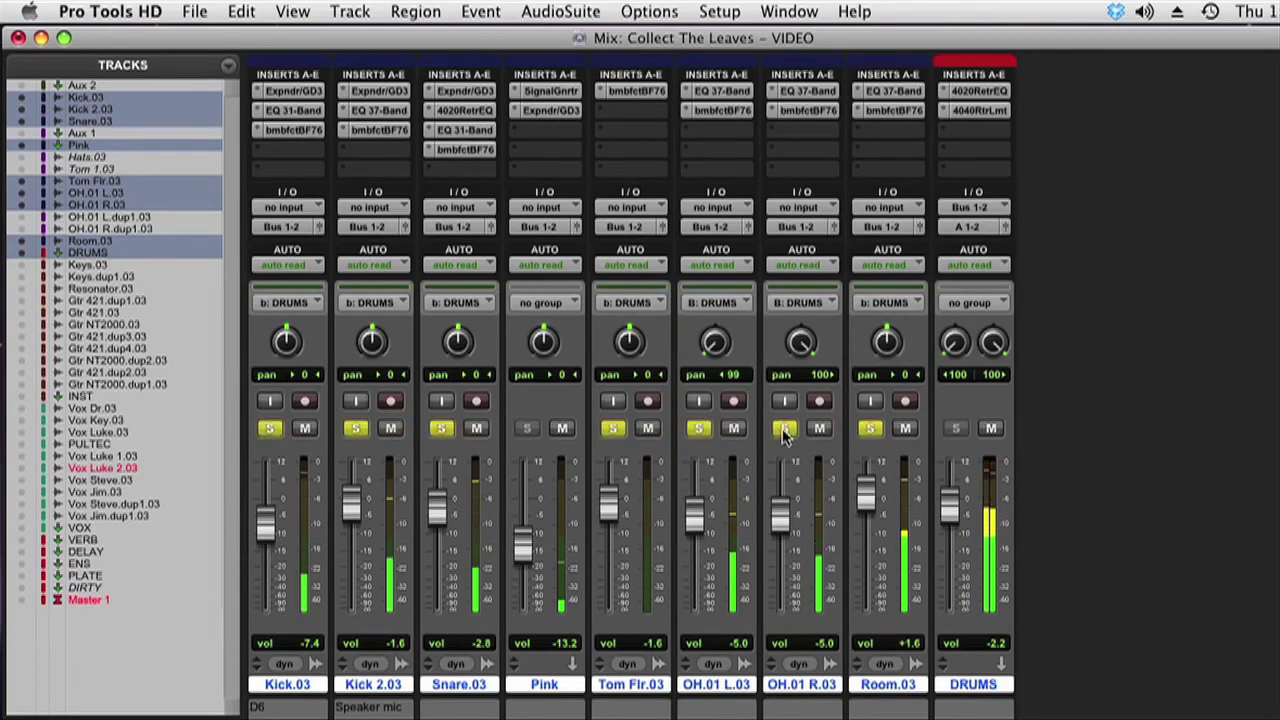
Solo Room.03, set its EQ 3 7-Band mid band to 668.2 Hz with Q 2.09, and clear the solos
left_click(870, 428)
left_click(887, 107)
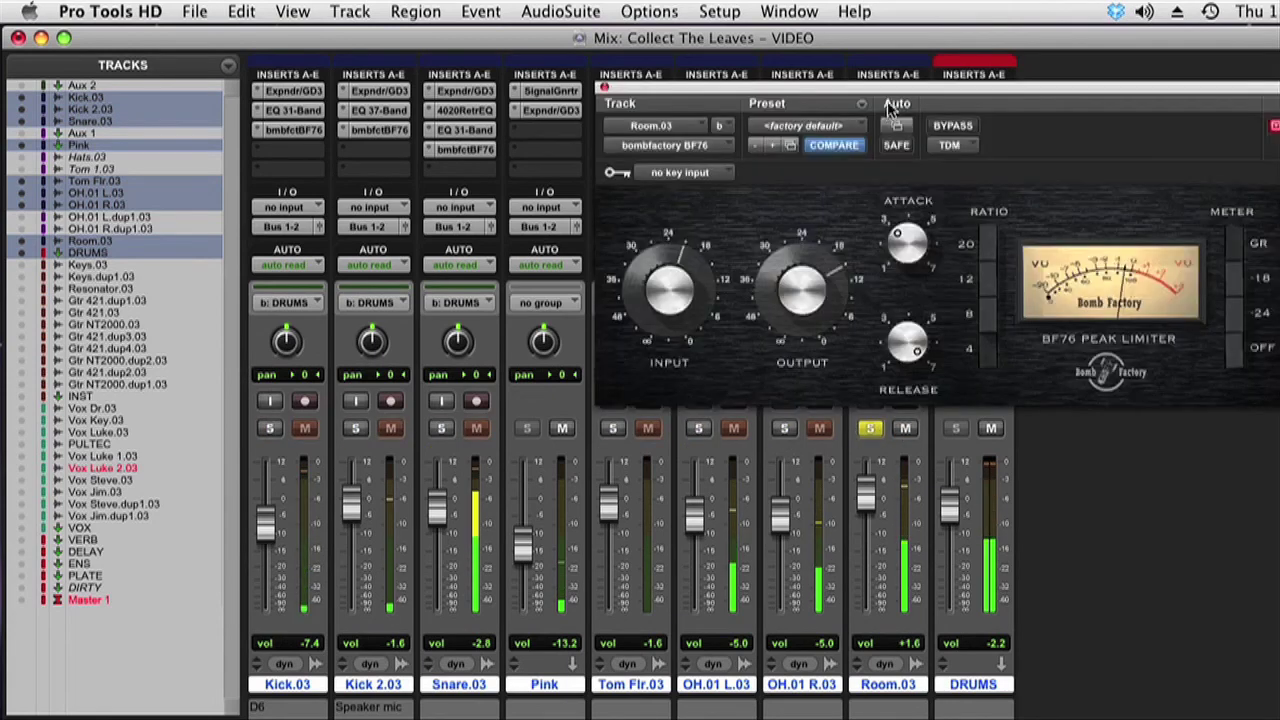
left_click(893, 92)
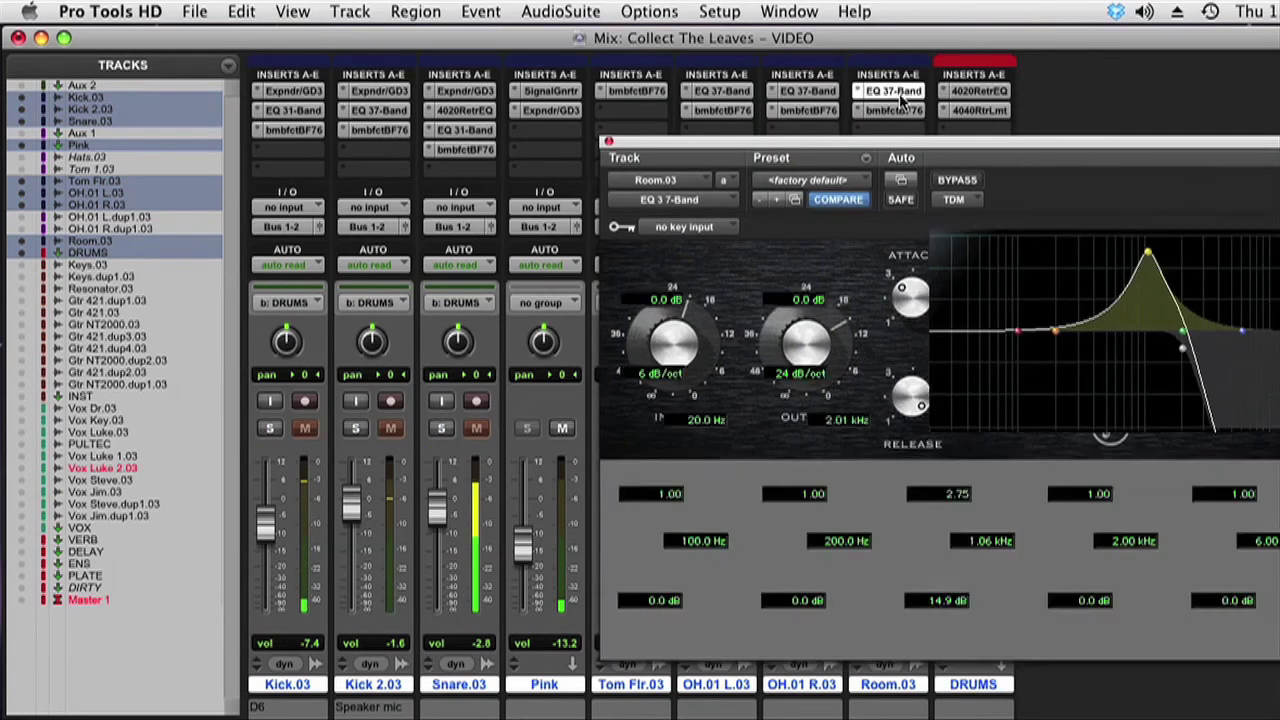
left_click_drag(978, 513, 945, 565)
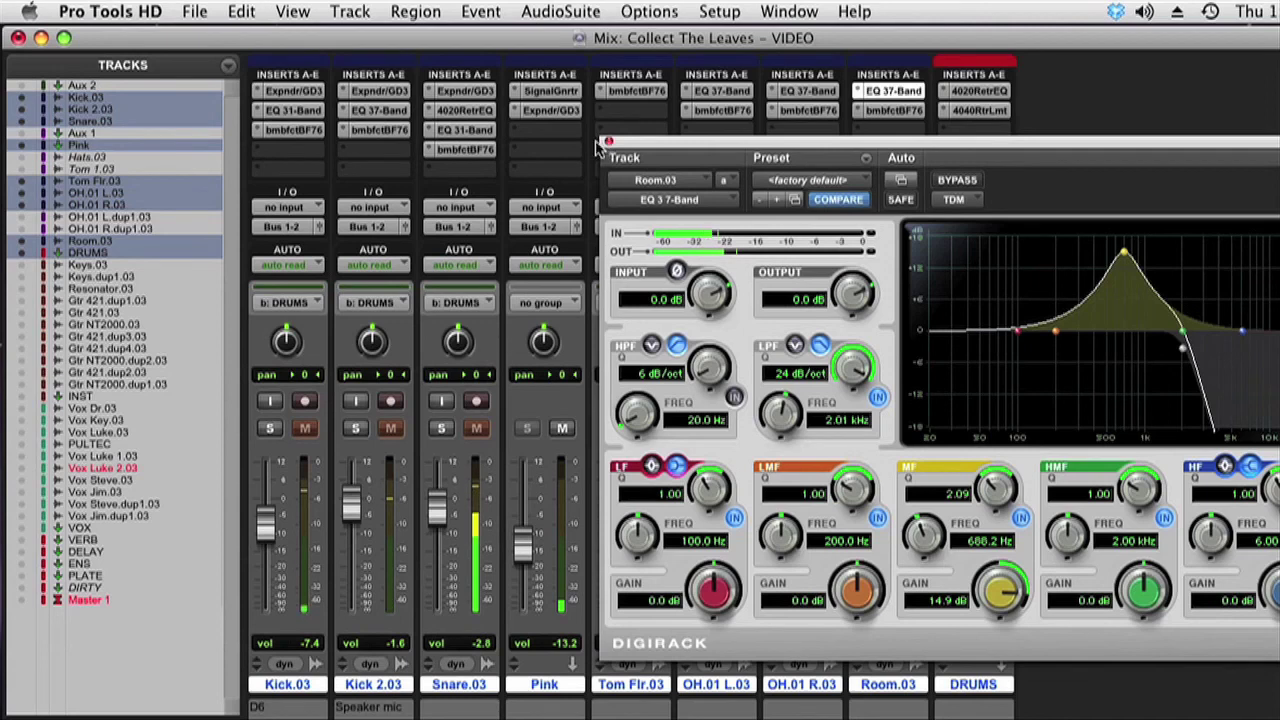
left_click(433, 431)
left_click(438, 432)
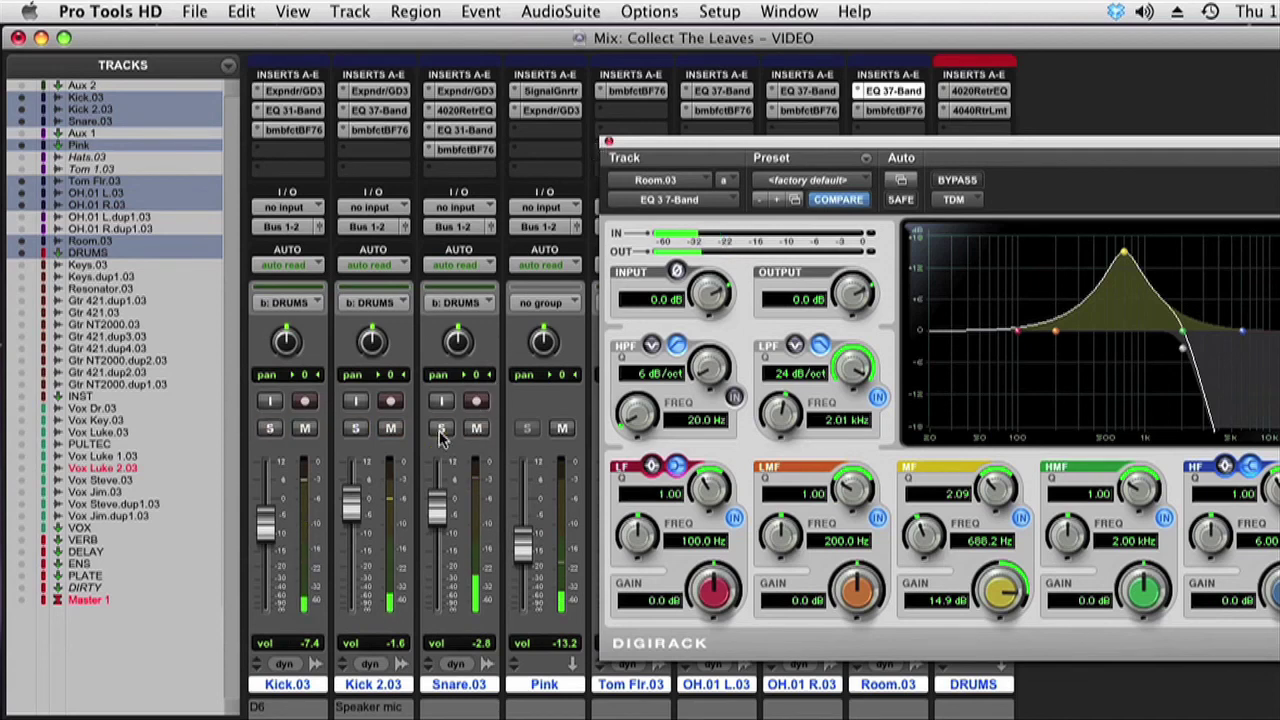
left_click(608, 143)
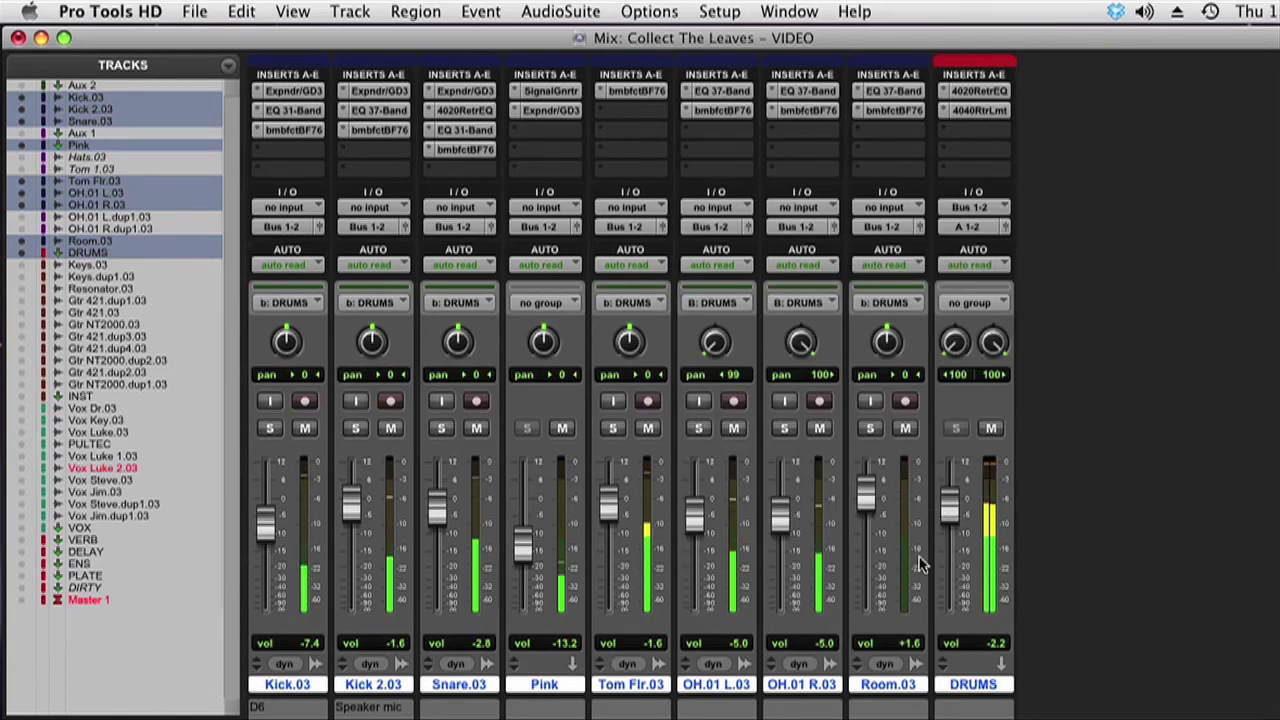
Start playback from about 3:08 on the timeline in the Edit window
key("super+equal")
key("super+bracketleft")
key("super+bracketleft")
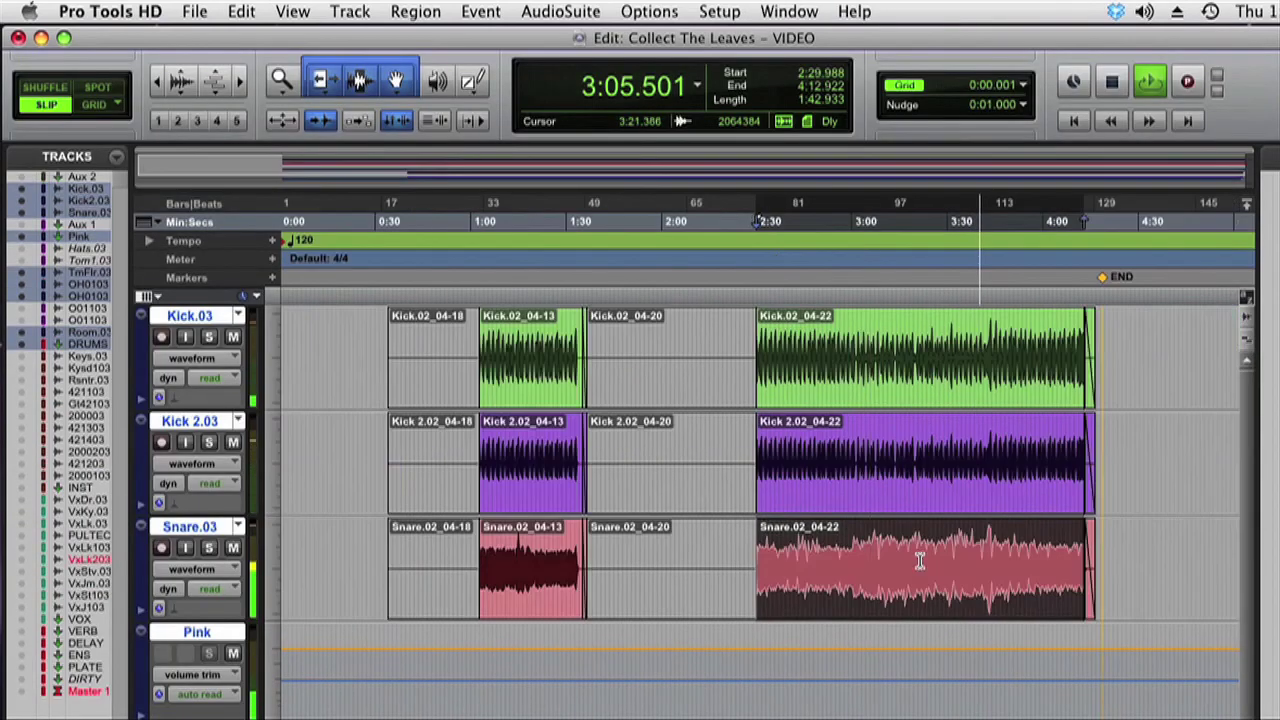
left_click(587, 541)
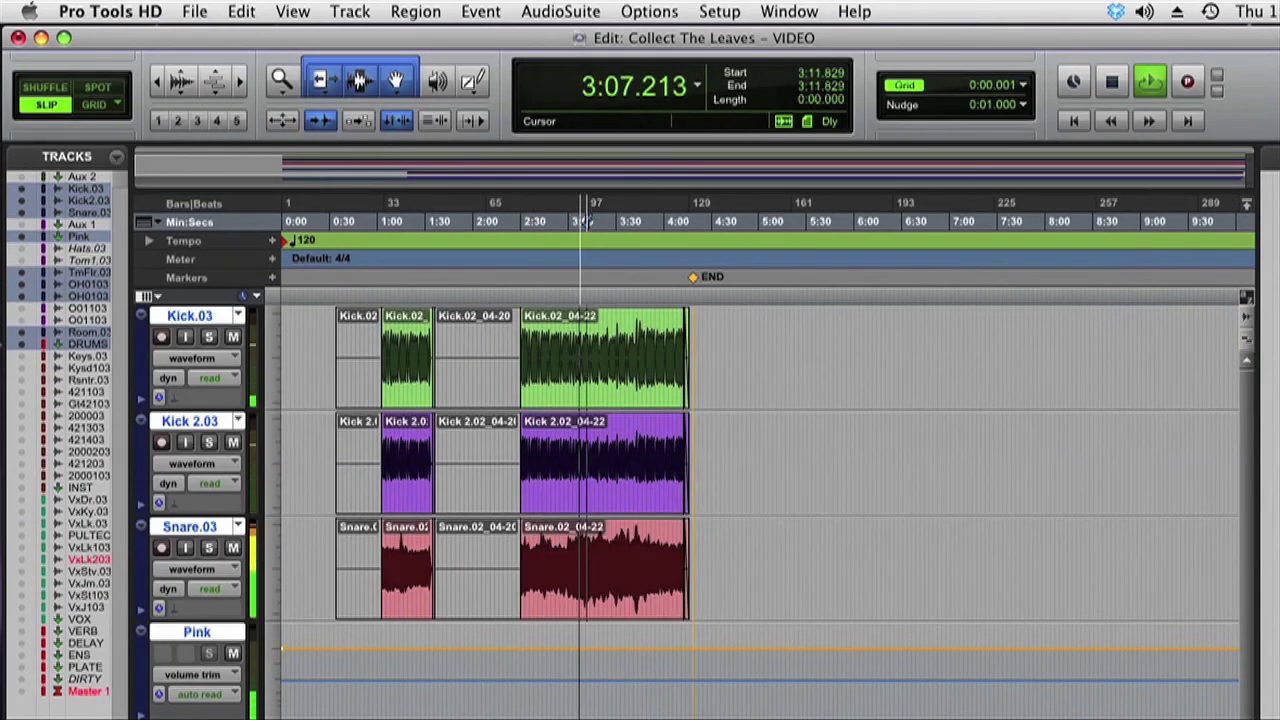
left_click(587, 221)
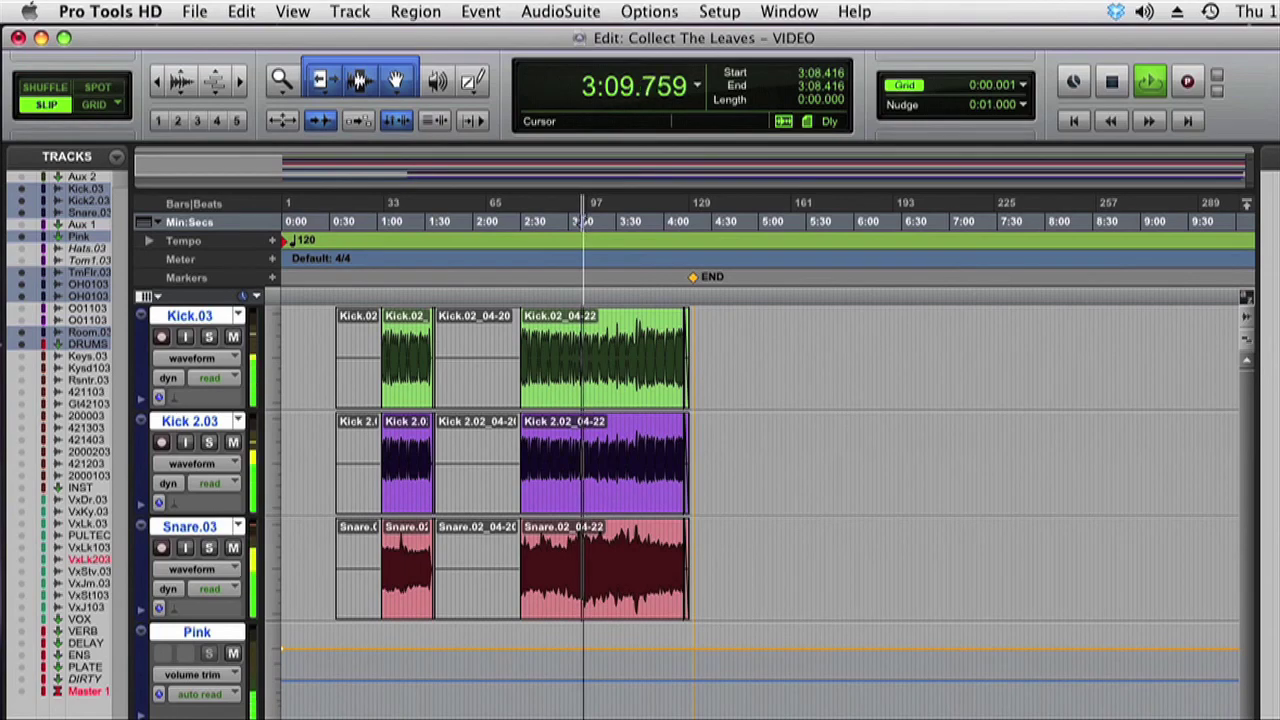
Return to the Mix window and lower Room.03's volume to -2.8 dB
key("super+equal")
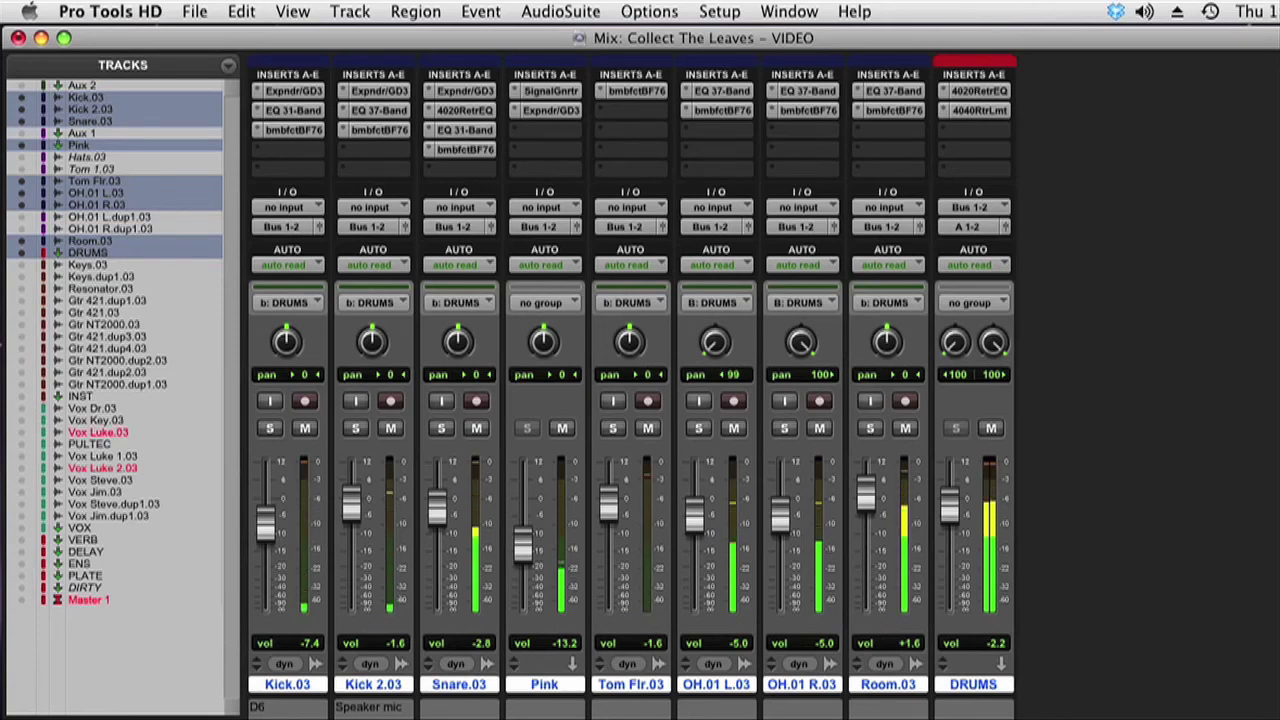
left_click_drag(868, 490, 873, 510)
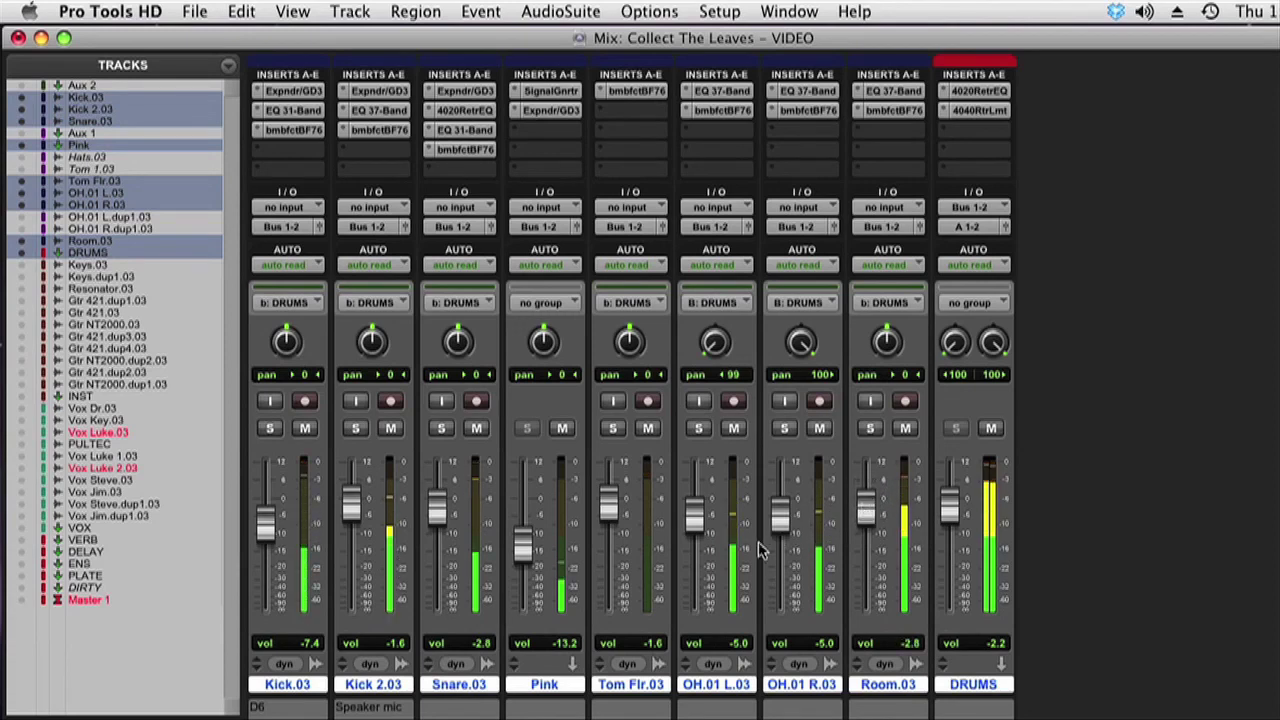